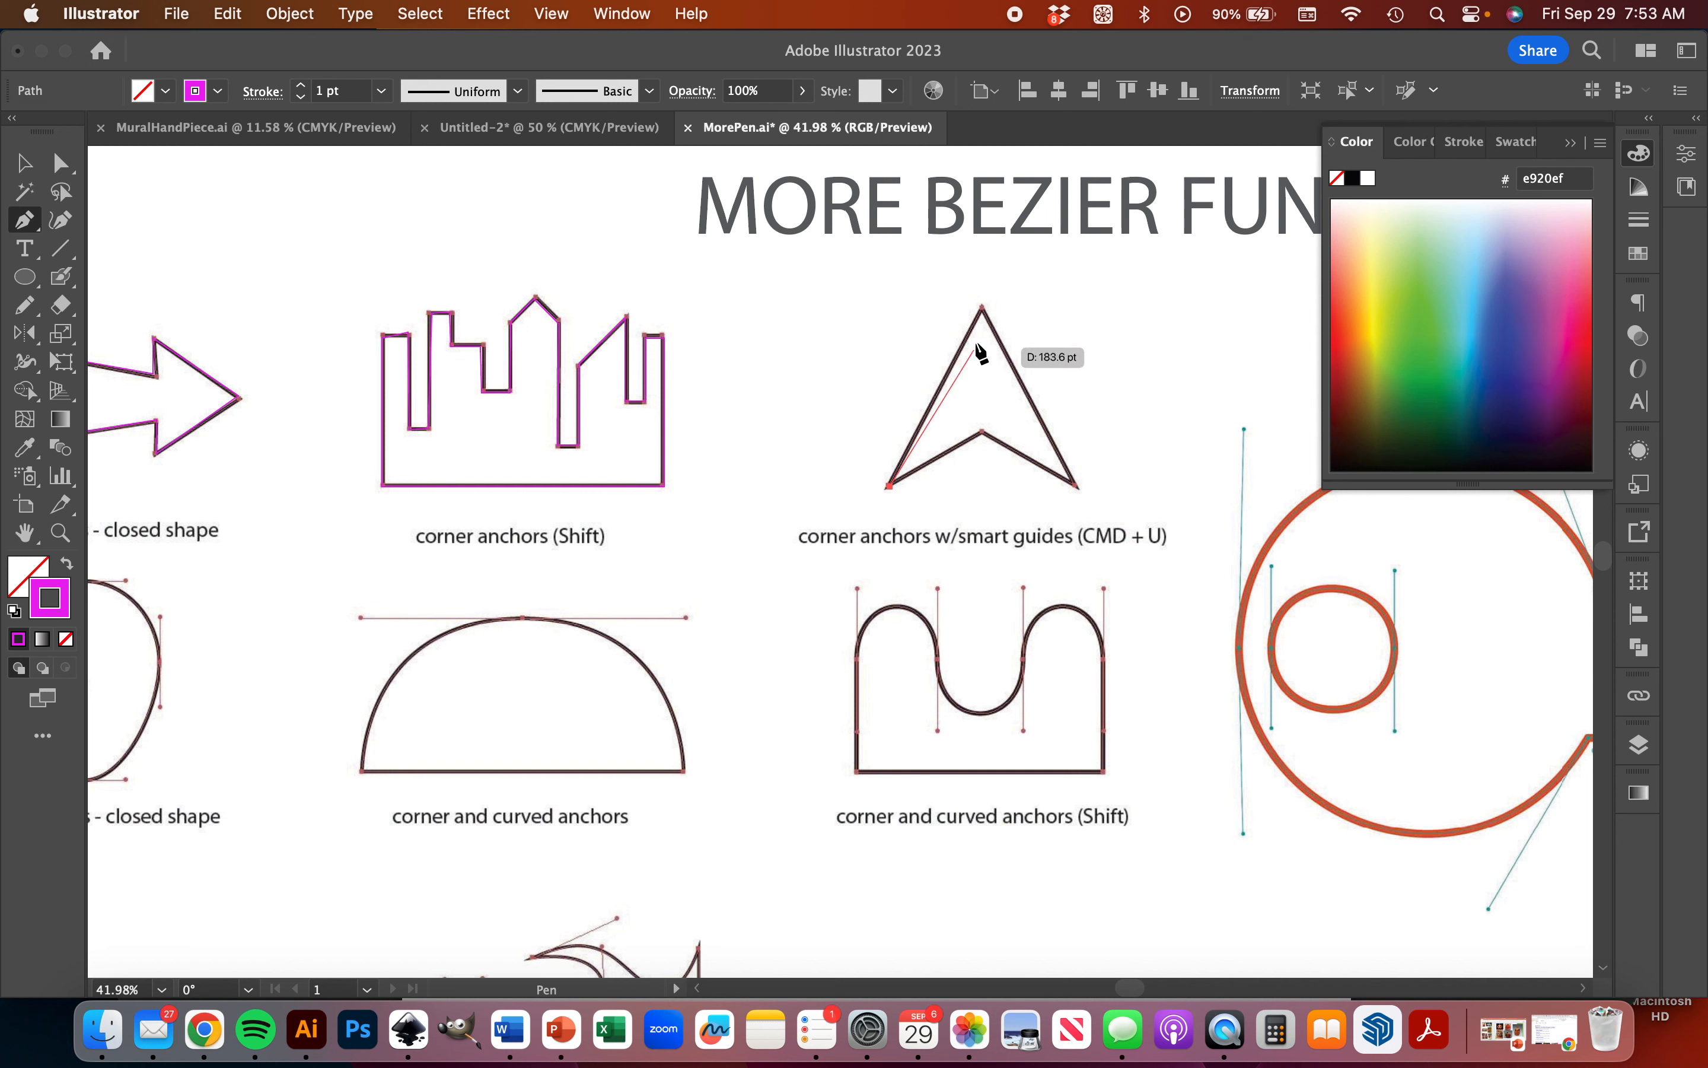
- Trace the remaining straight edges of the arrowhead above "corner anchors w/smart guides (CMD + U)" with the Pen tool and close the path
left_click(984, 308)
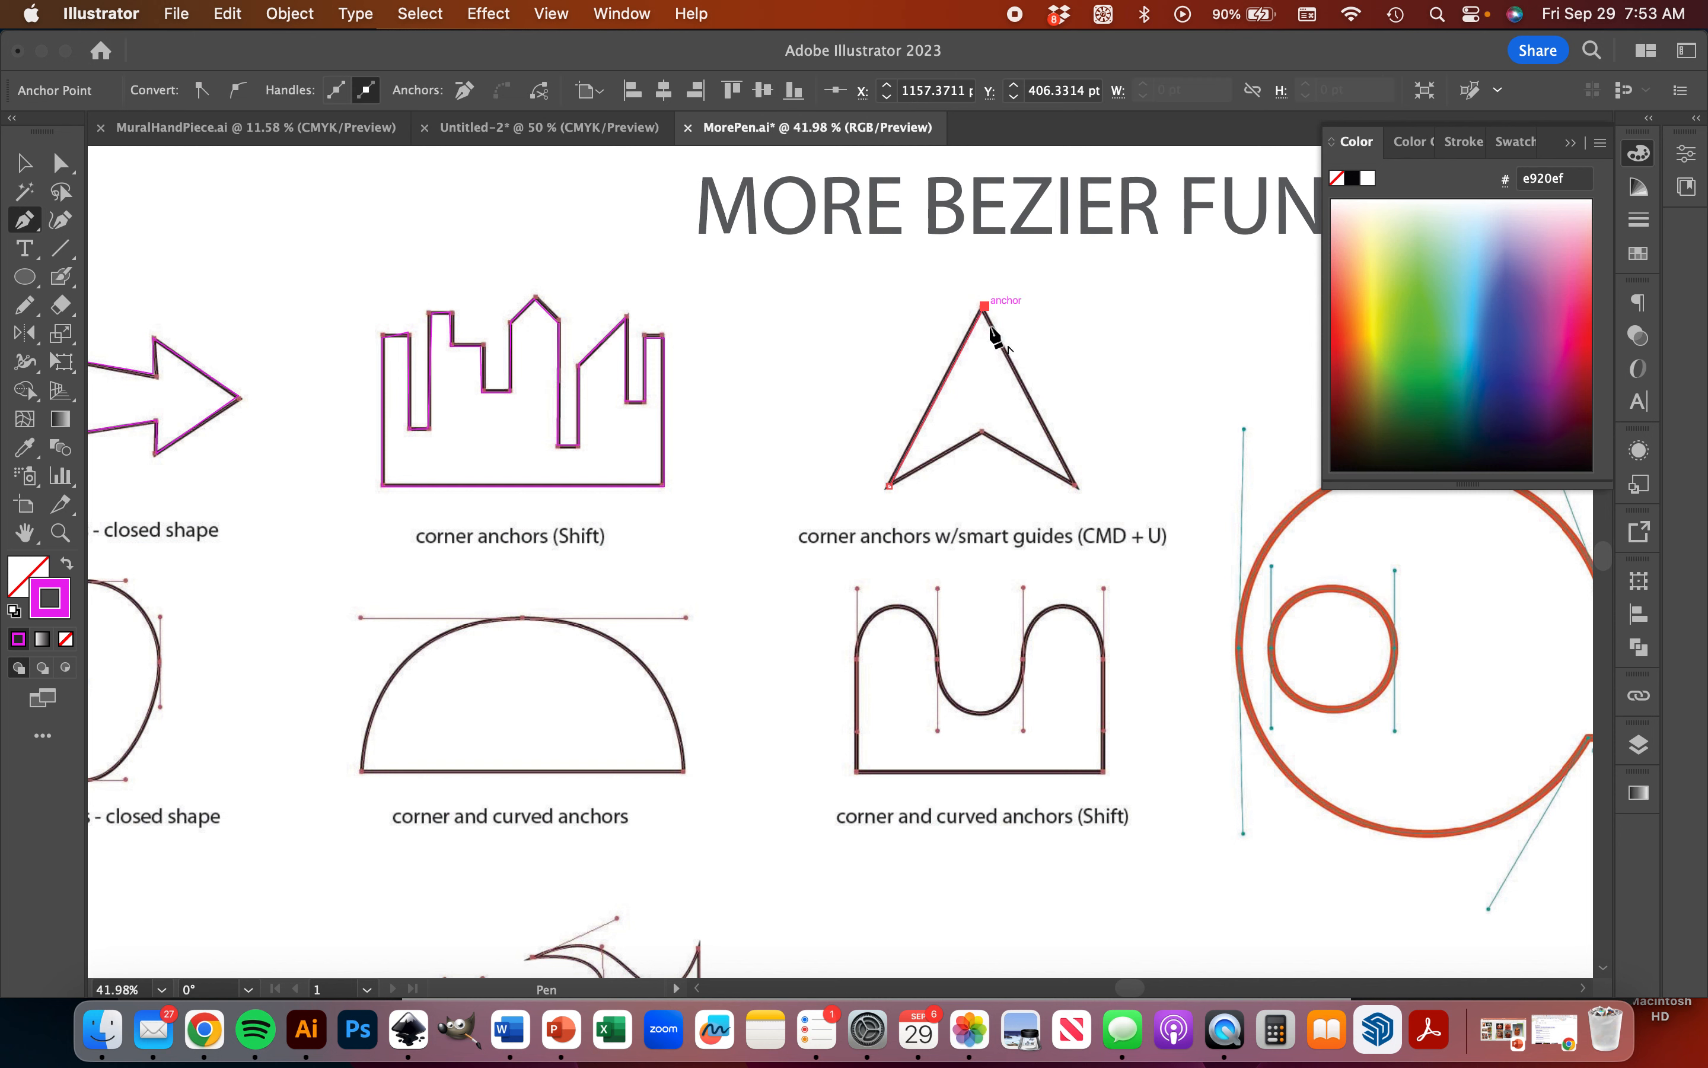
left_click(1076, 486)
left_click(982, 431)
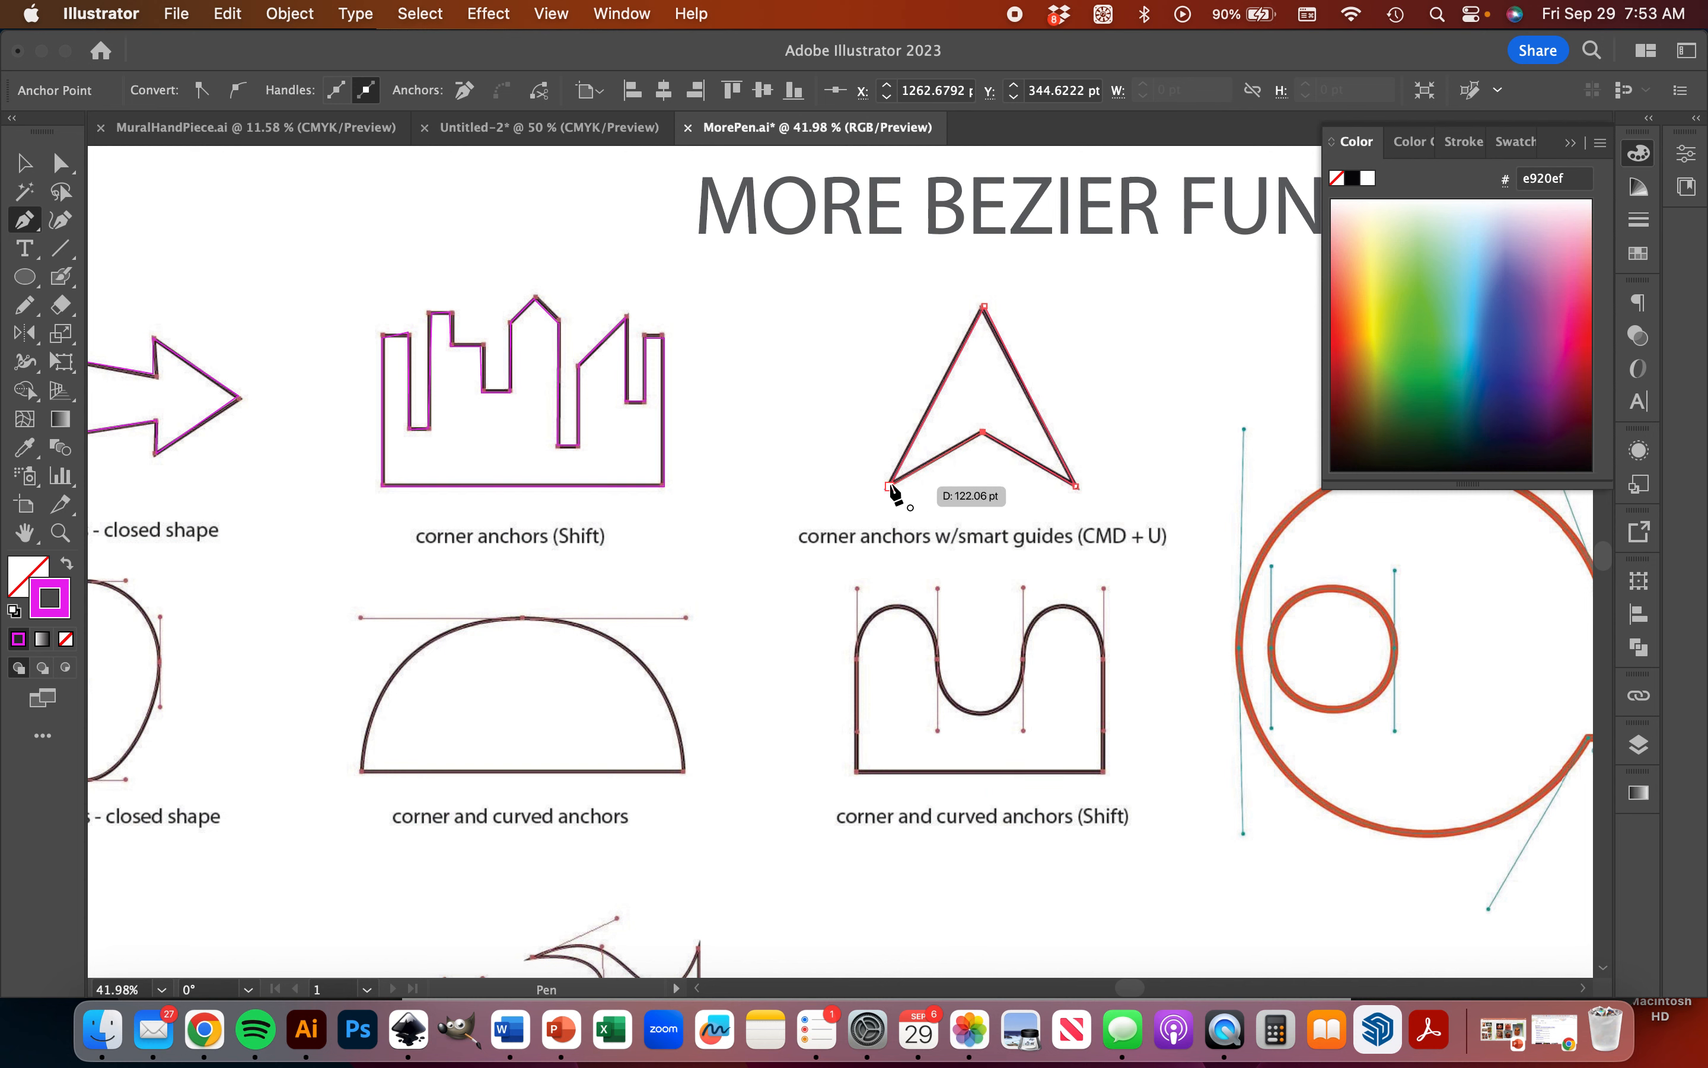
left_click(890, 486)
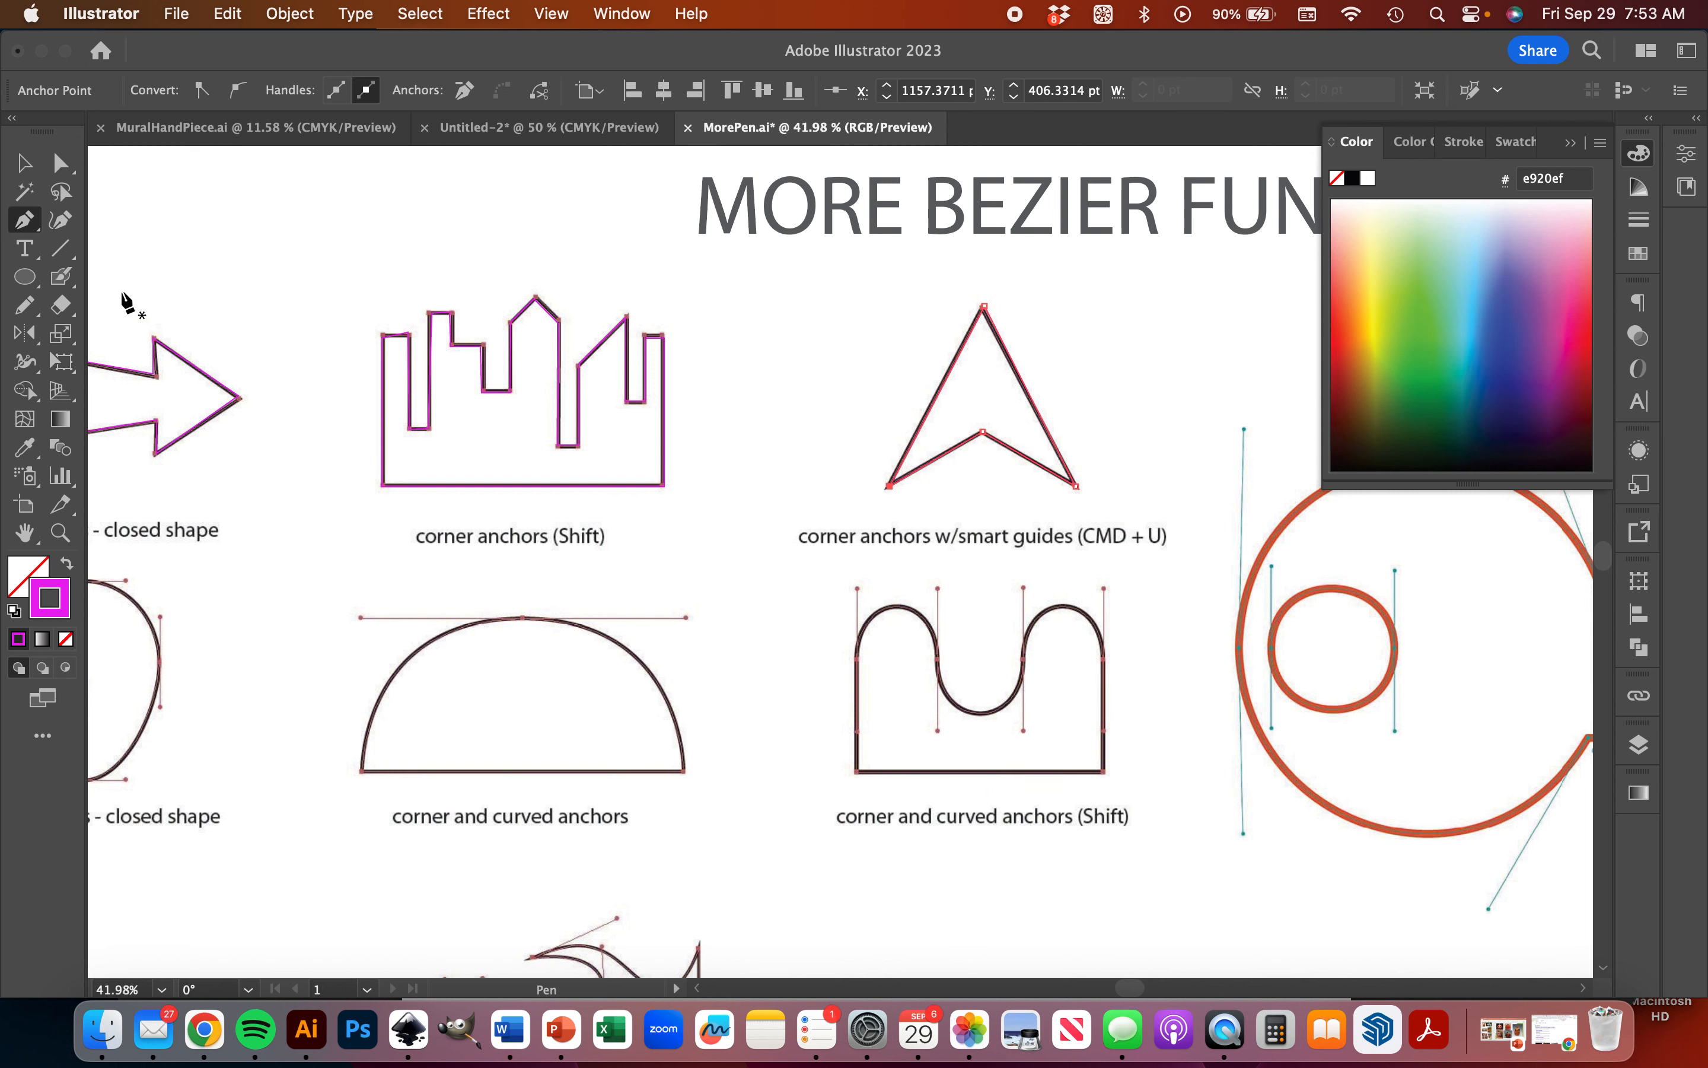
left_click(24, 163)
- Trace the egg above "curved anchors - closed shape" with smooth Pen anchors at its left, top, right and bottom extremes, and close the path
key("super+0")
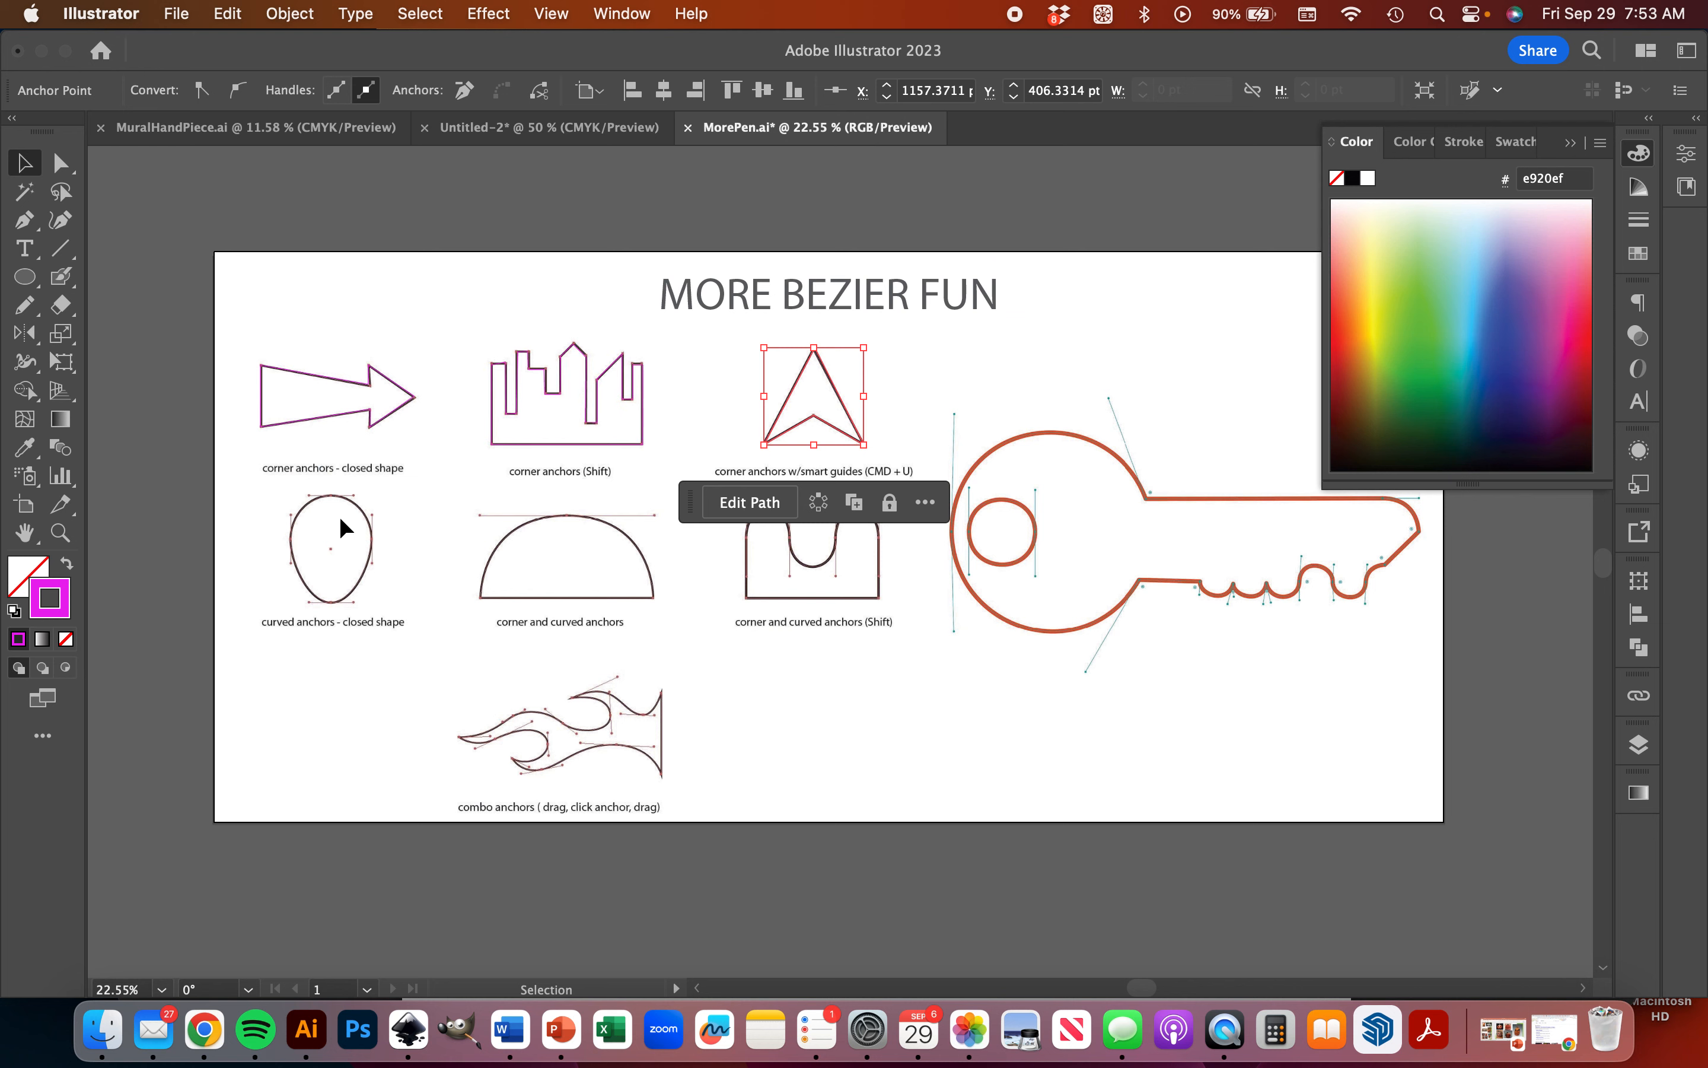
scroll(335, 519, "up", 5)
scroll(336, 518, "left", 3)
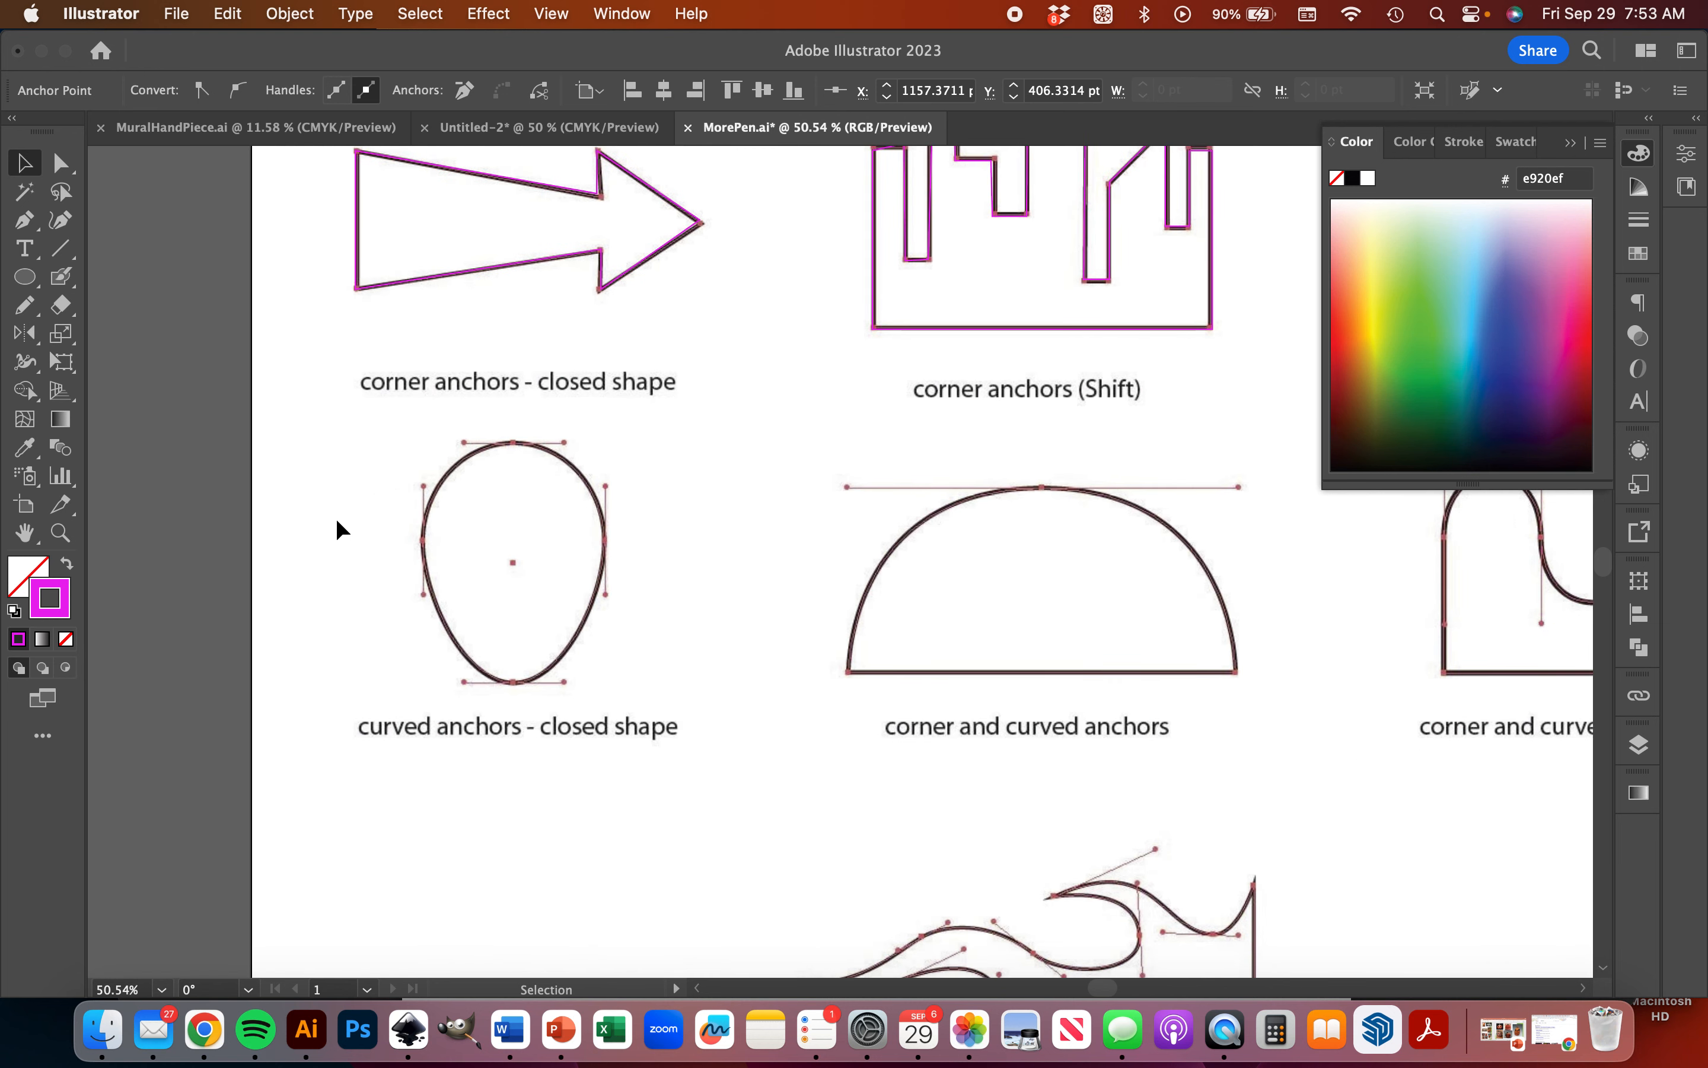
left_click(26, 222)
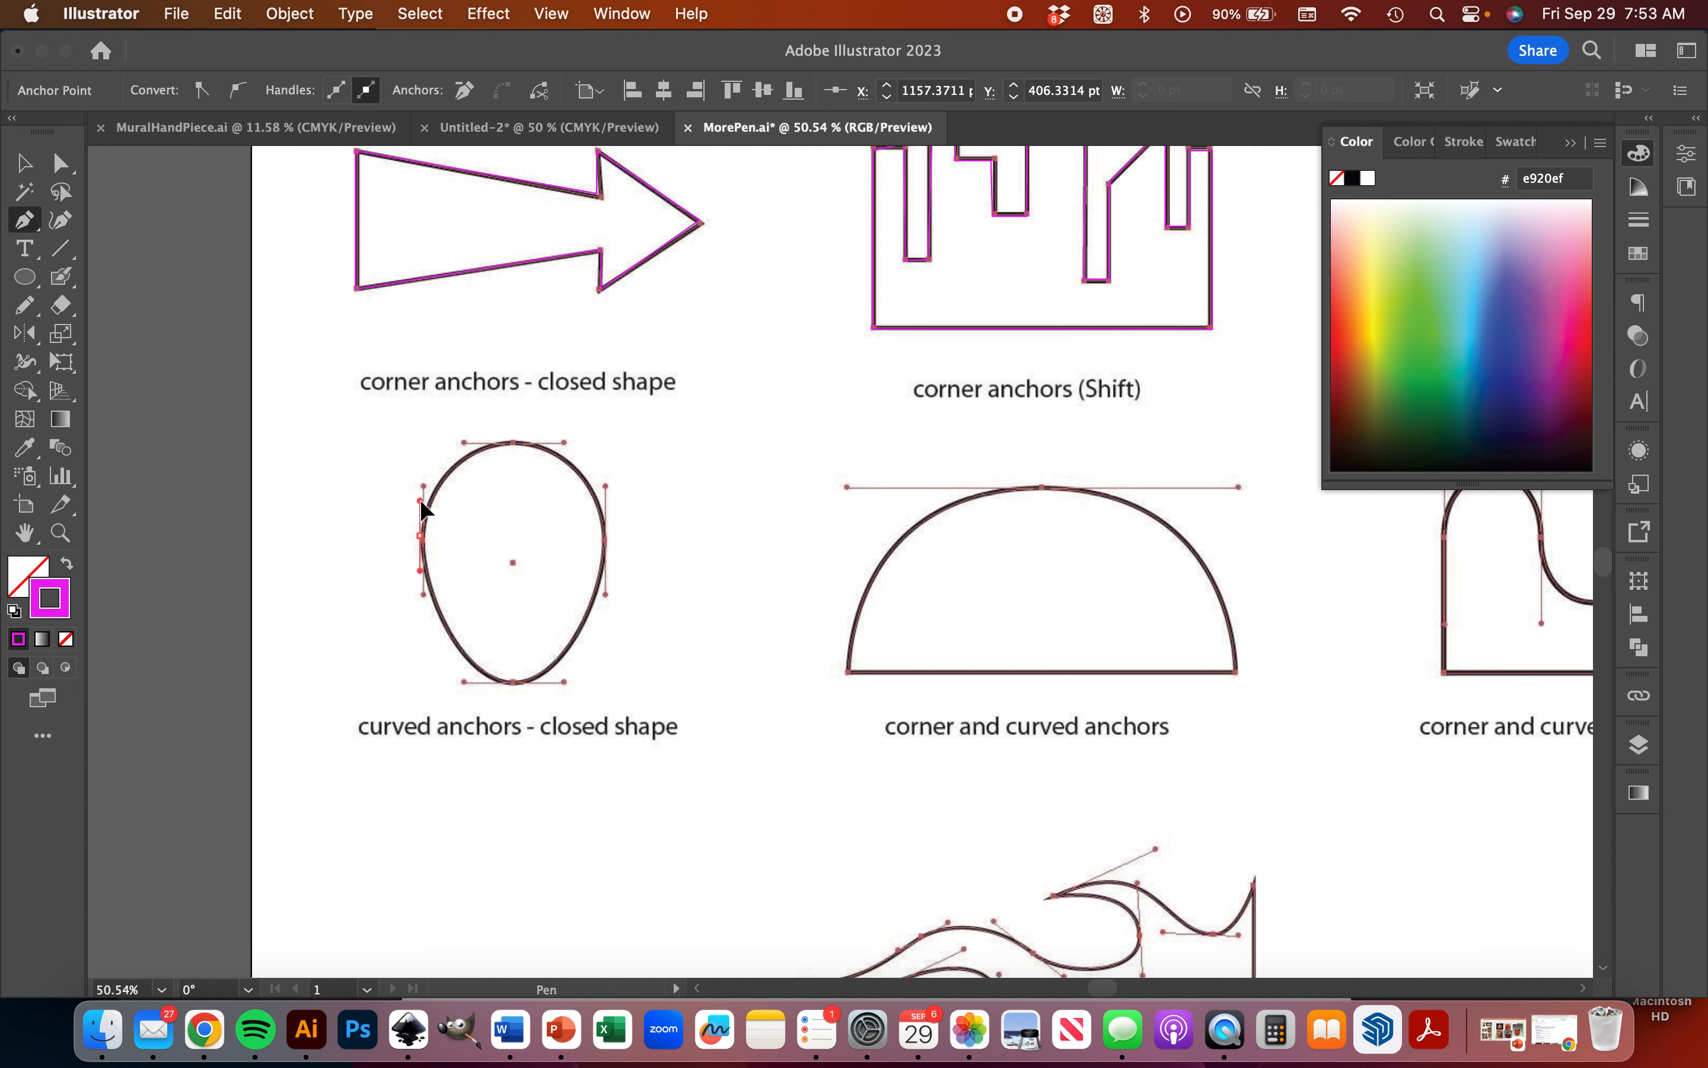
left_click_drag(421, 502, 419, 483)
left_click_drag(515, 441, 556, 440)
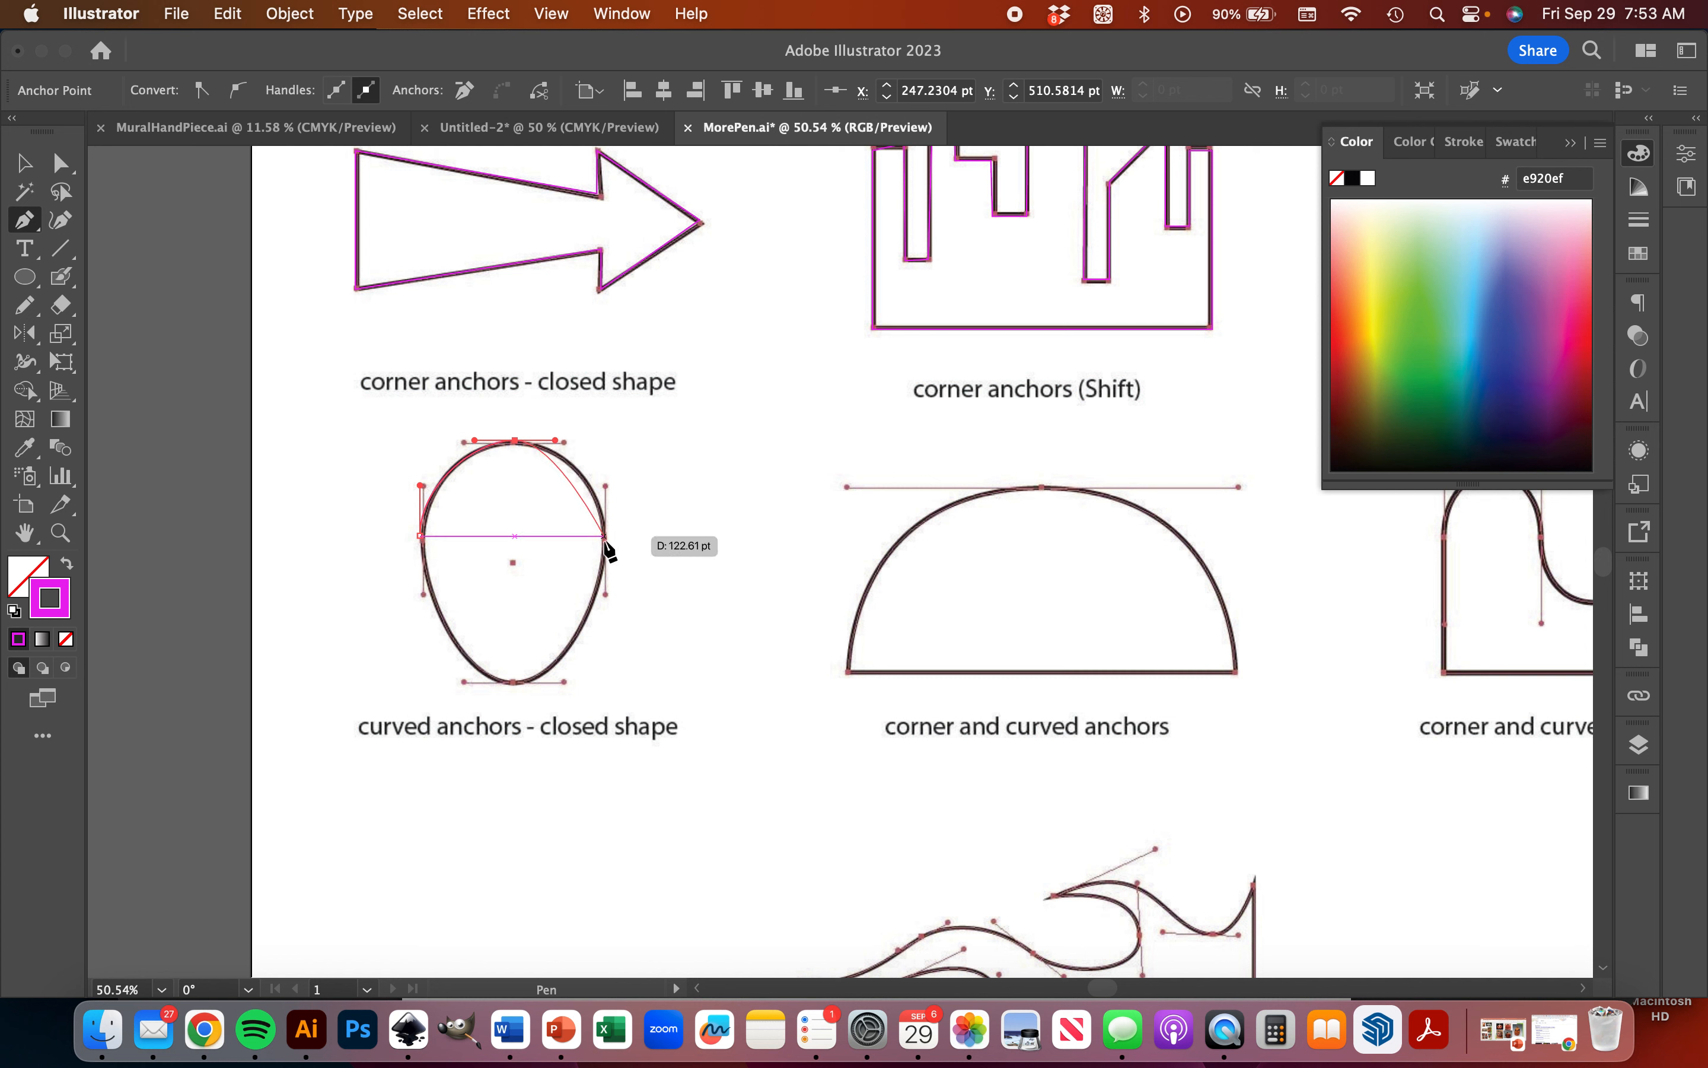
left_click_drag(604, 537, 604, 583)
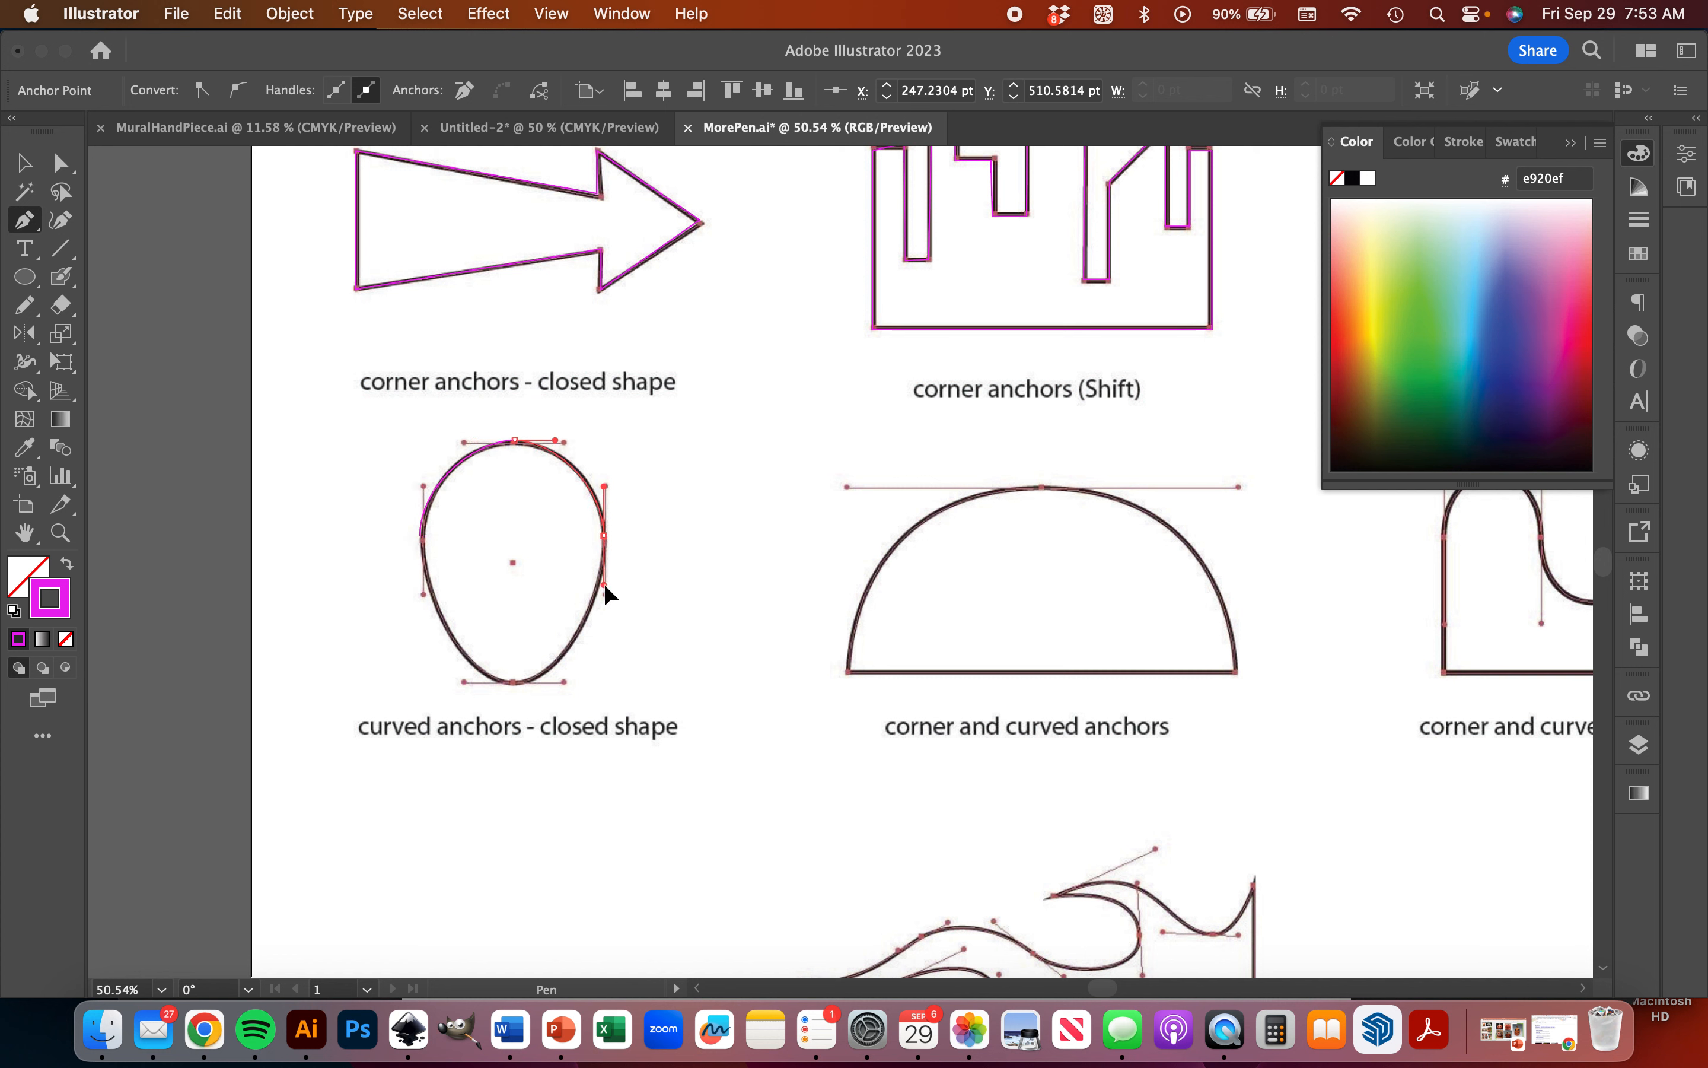
left_click_drag(512, 685, 461, 683)
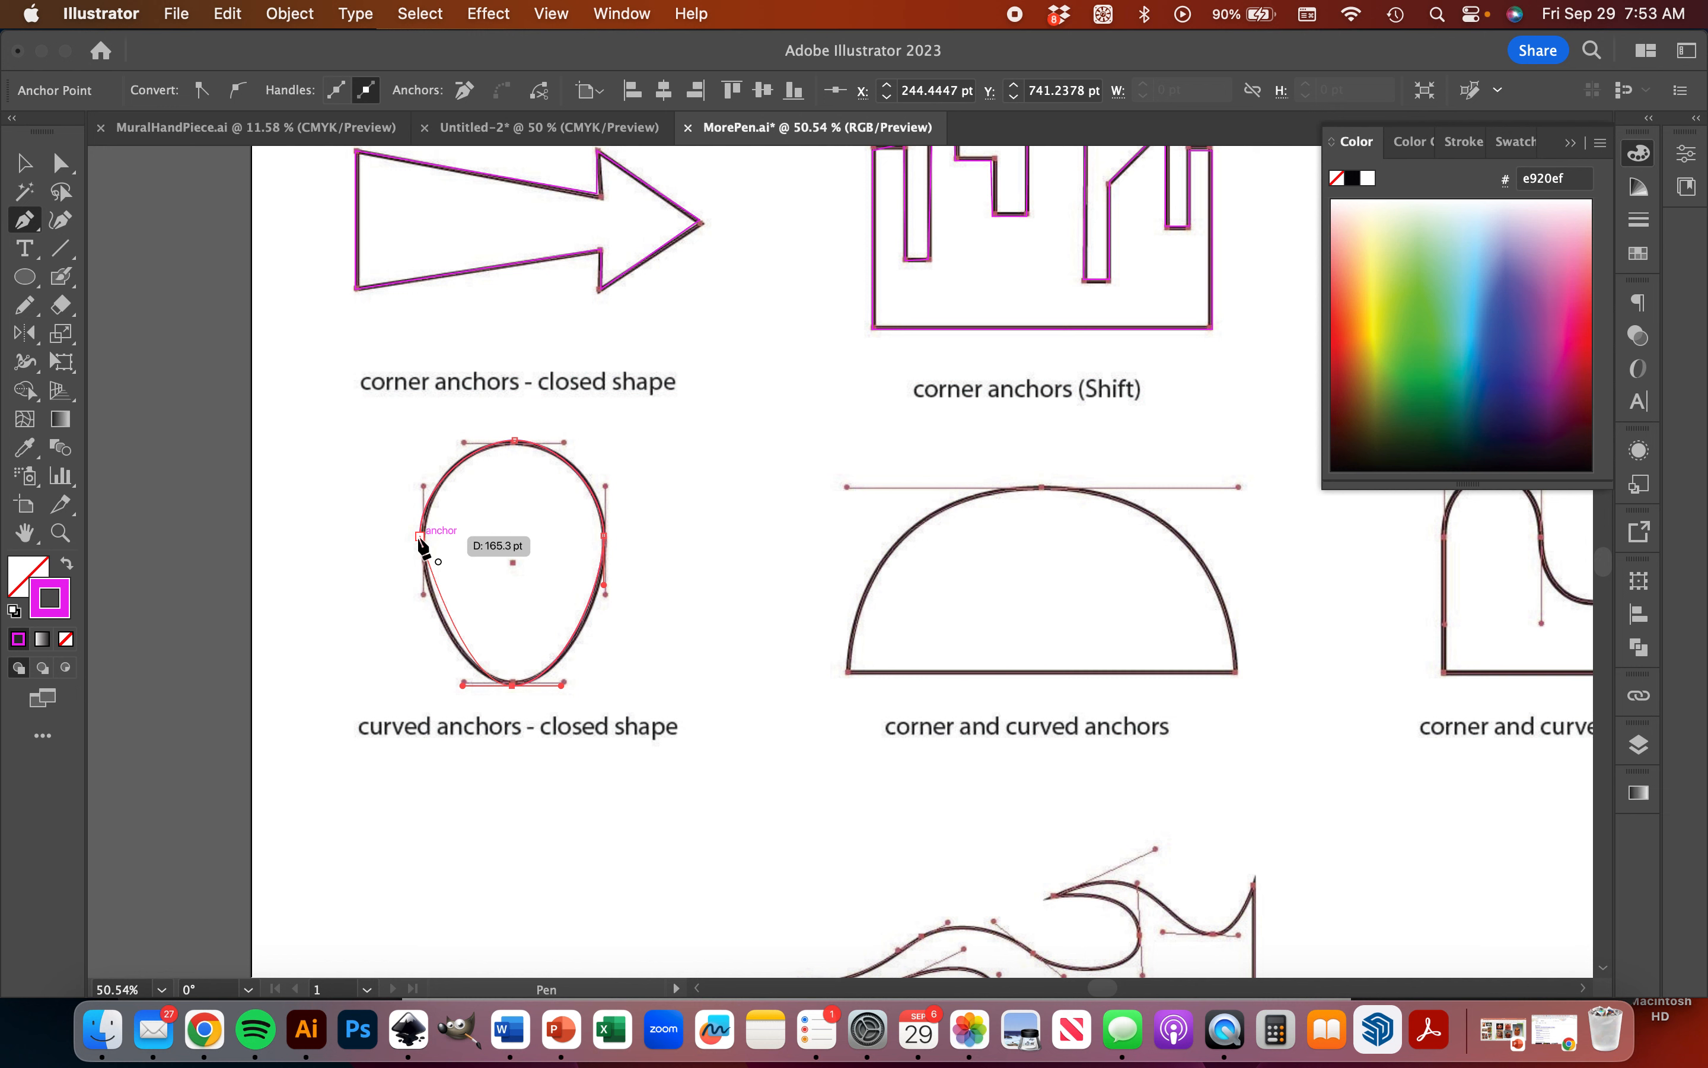
left_click_drag(420, 537, 420, 500)
key("v")
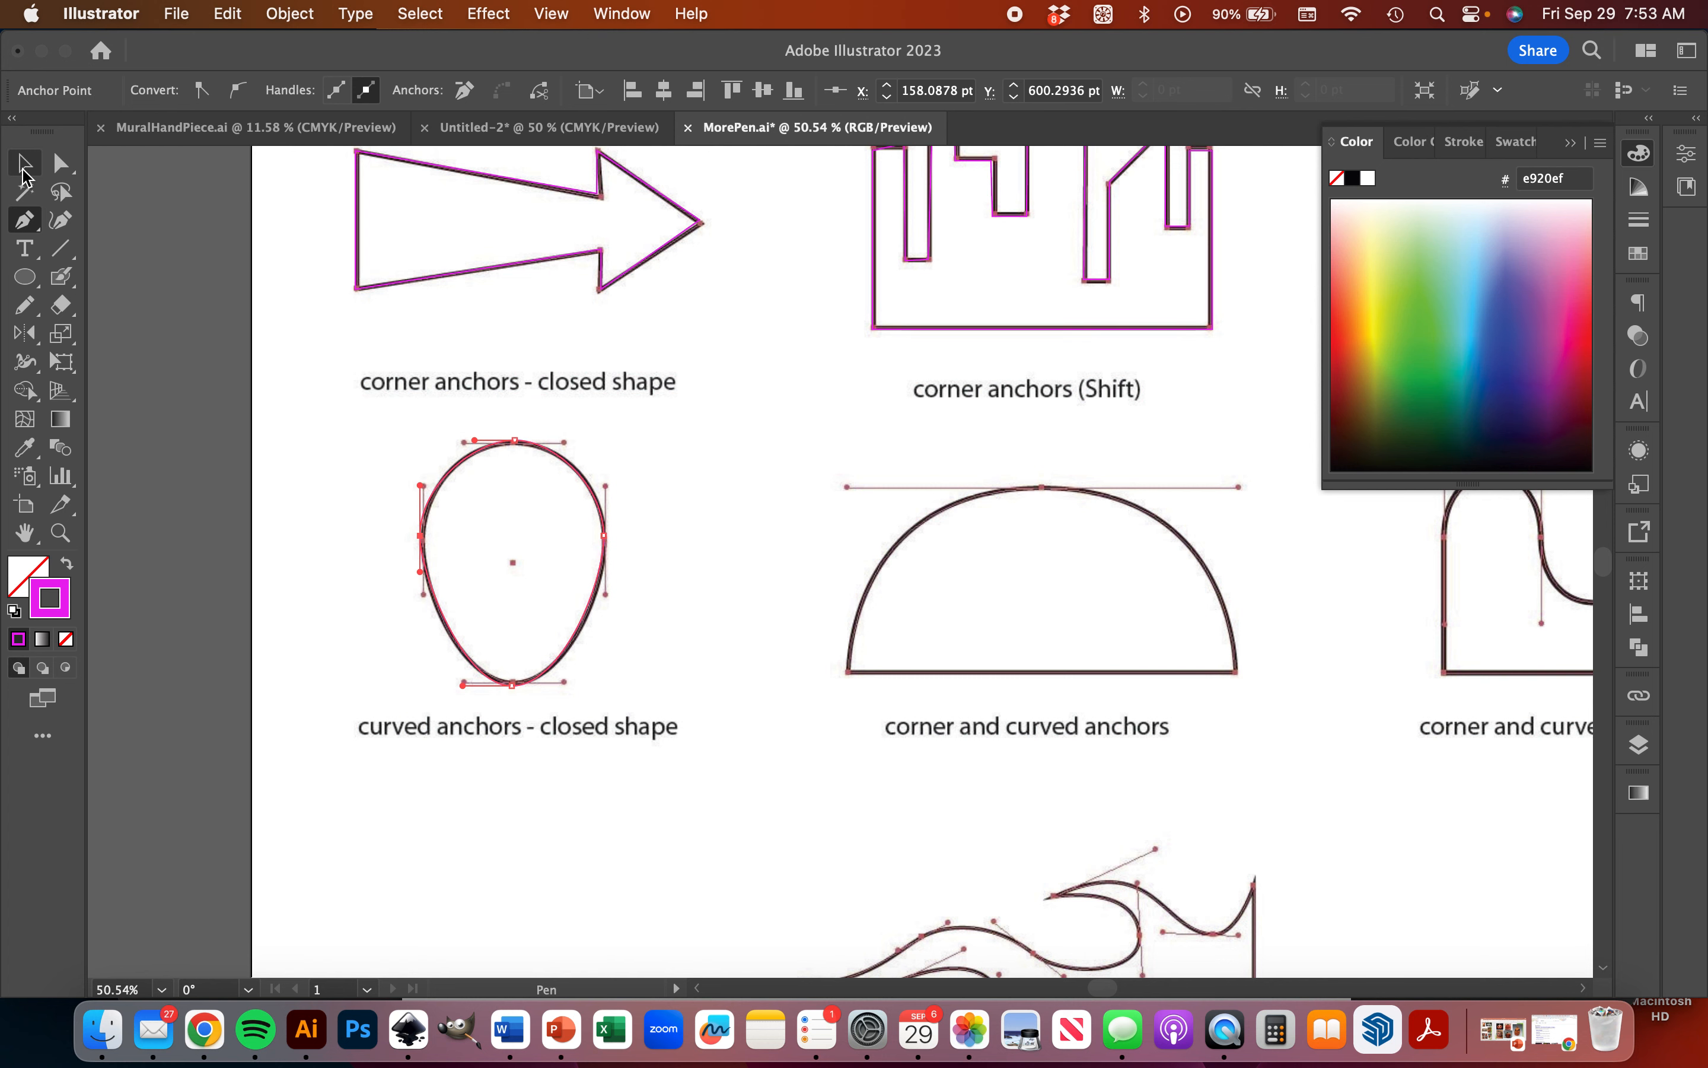
- Trace the half dome above "corner and curved anchors" with a straight base and one smooth anchor at its apex, closing the path
scroll(657, 390, "down", 1)
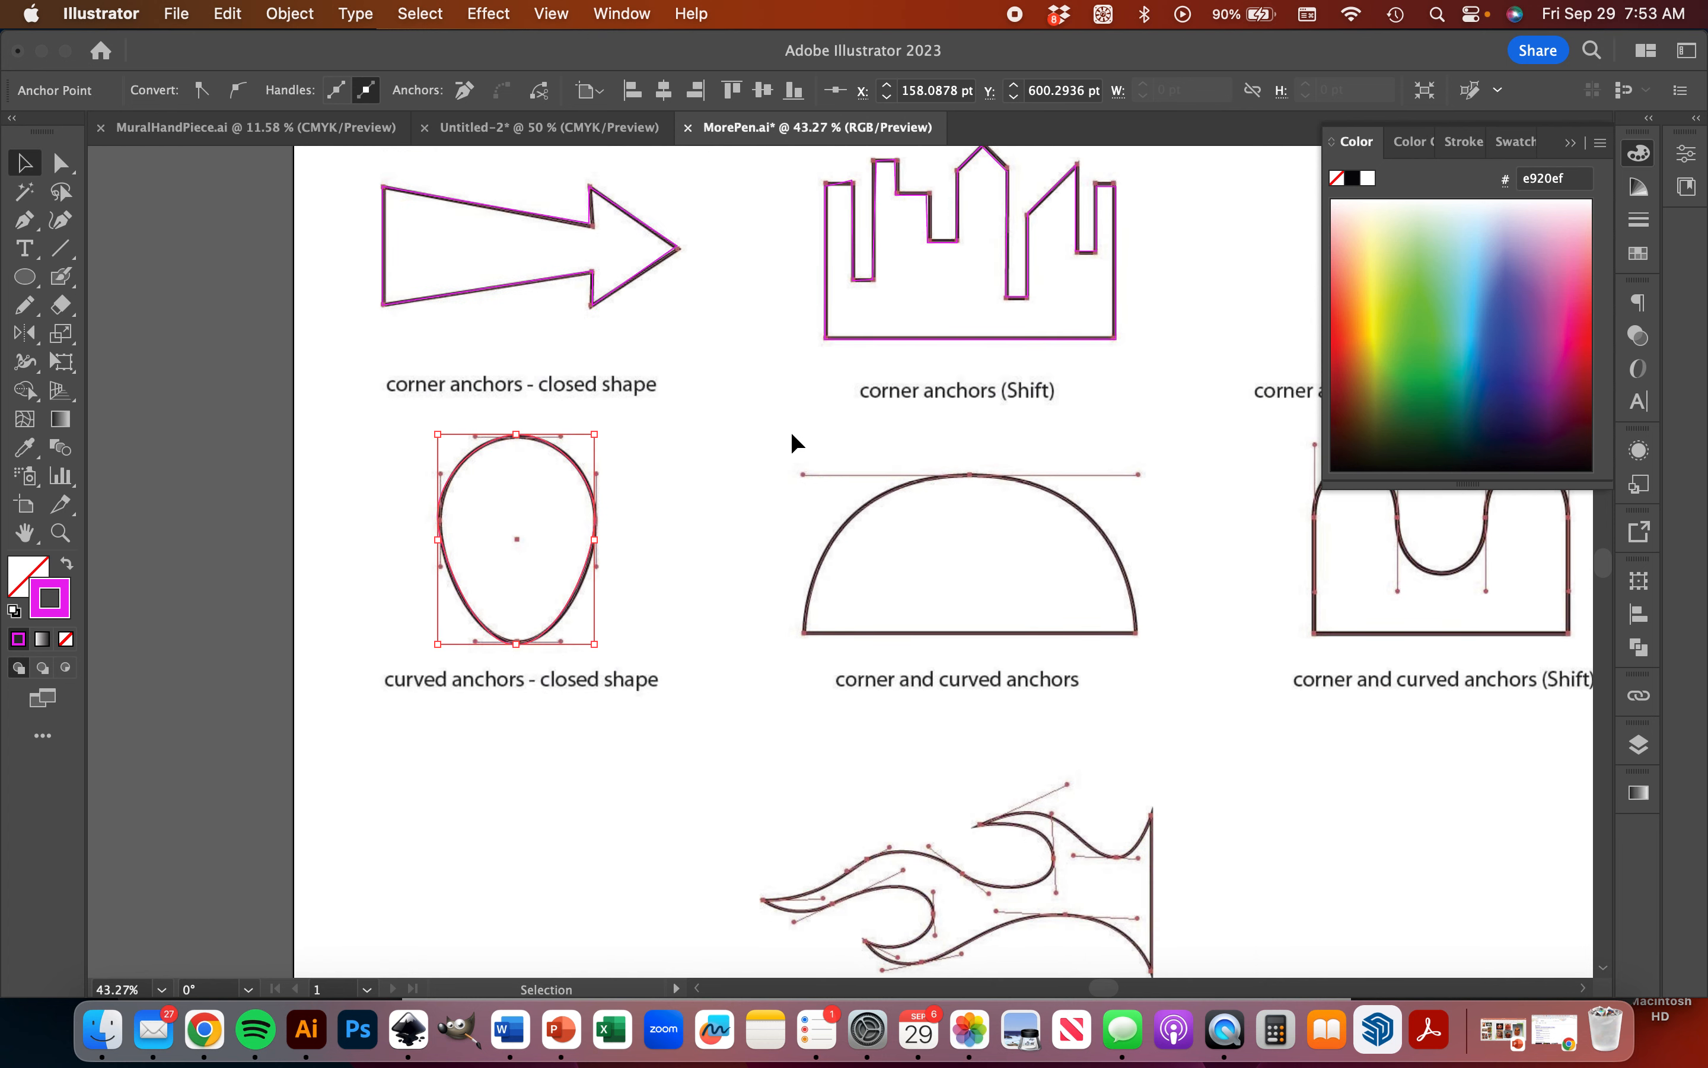
scroll(762, 445, "right", 5)
left_click(24, 220)
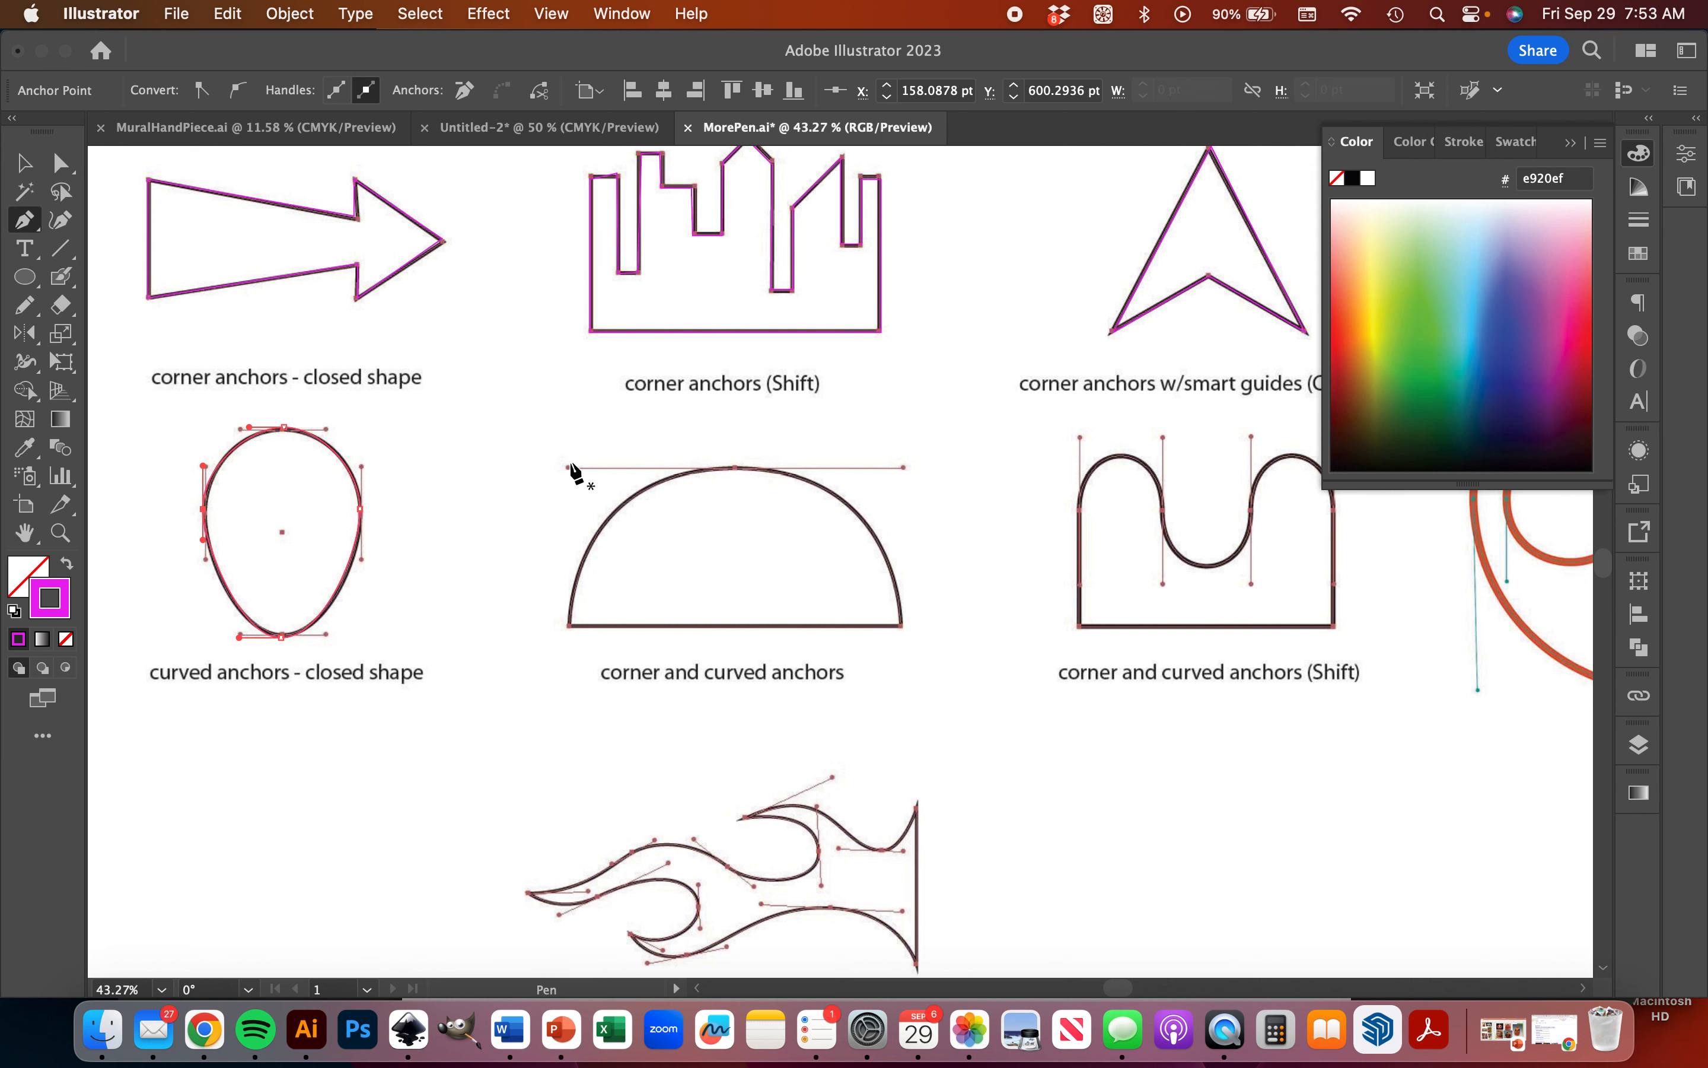
scroll(822, 540, "up", 3)
scroll(823, 537, "down", 1)
scroll(824, 537, "left", 1)
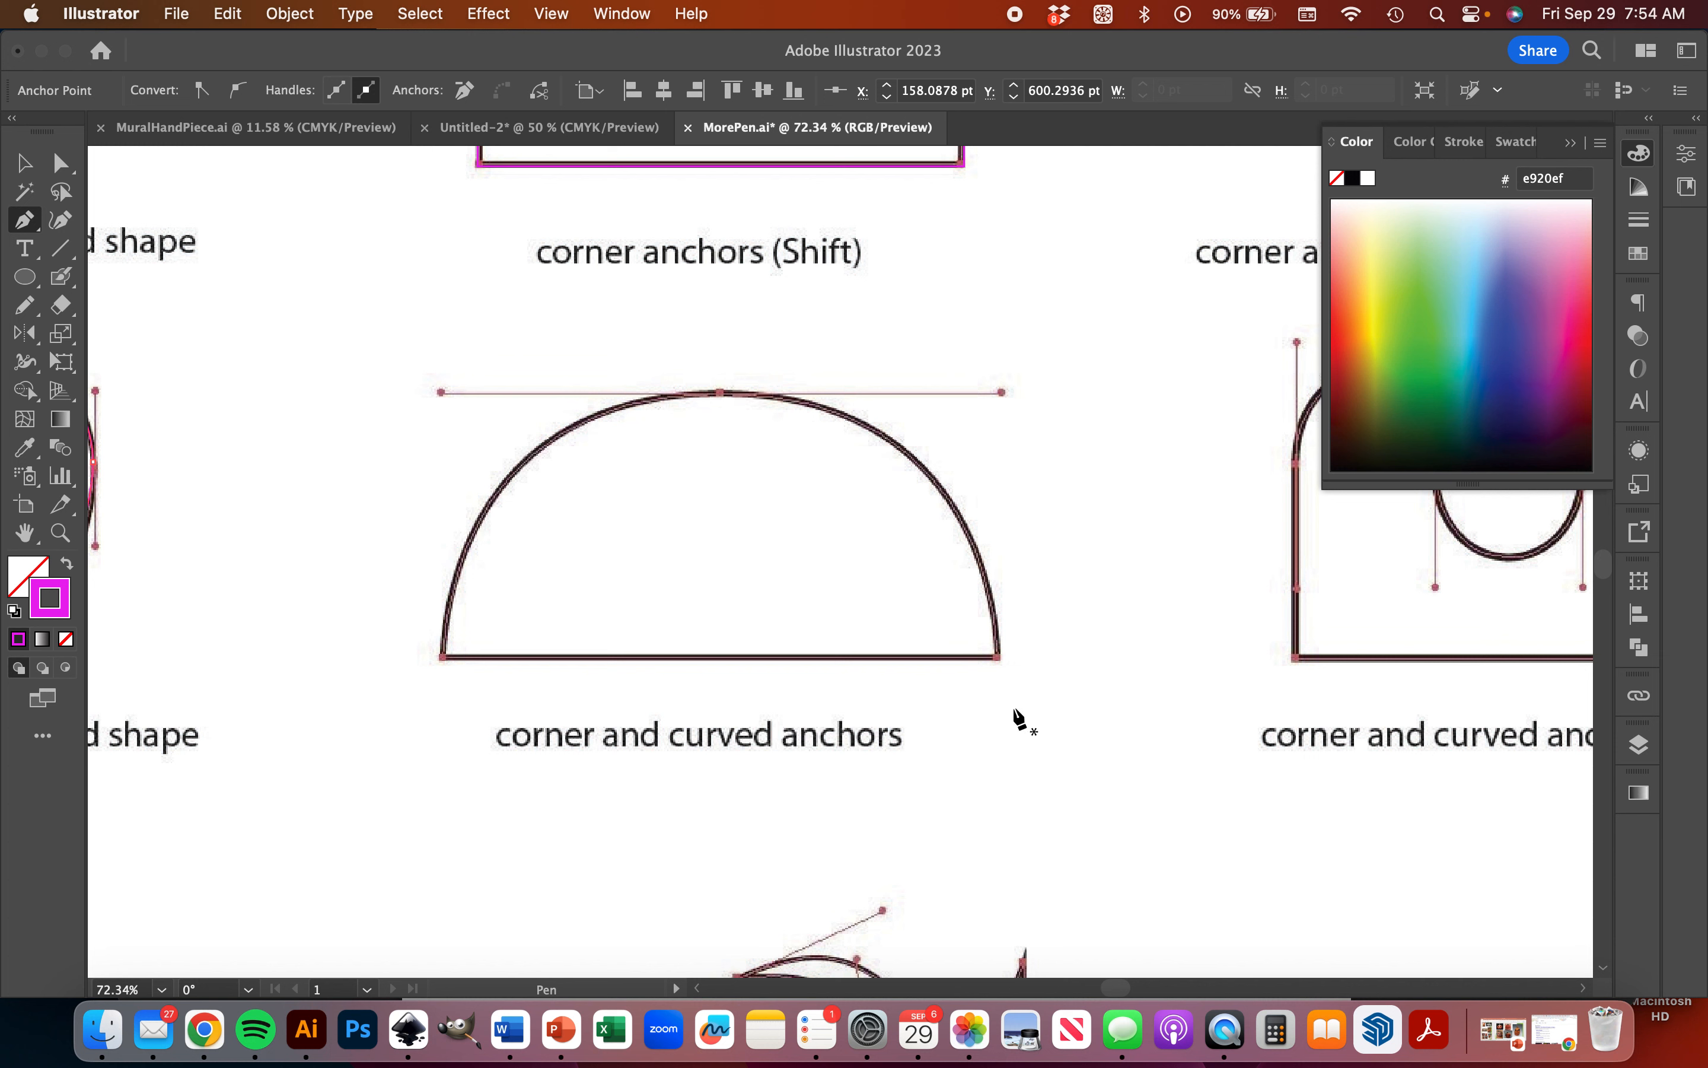
left_click(998, 659)
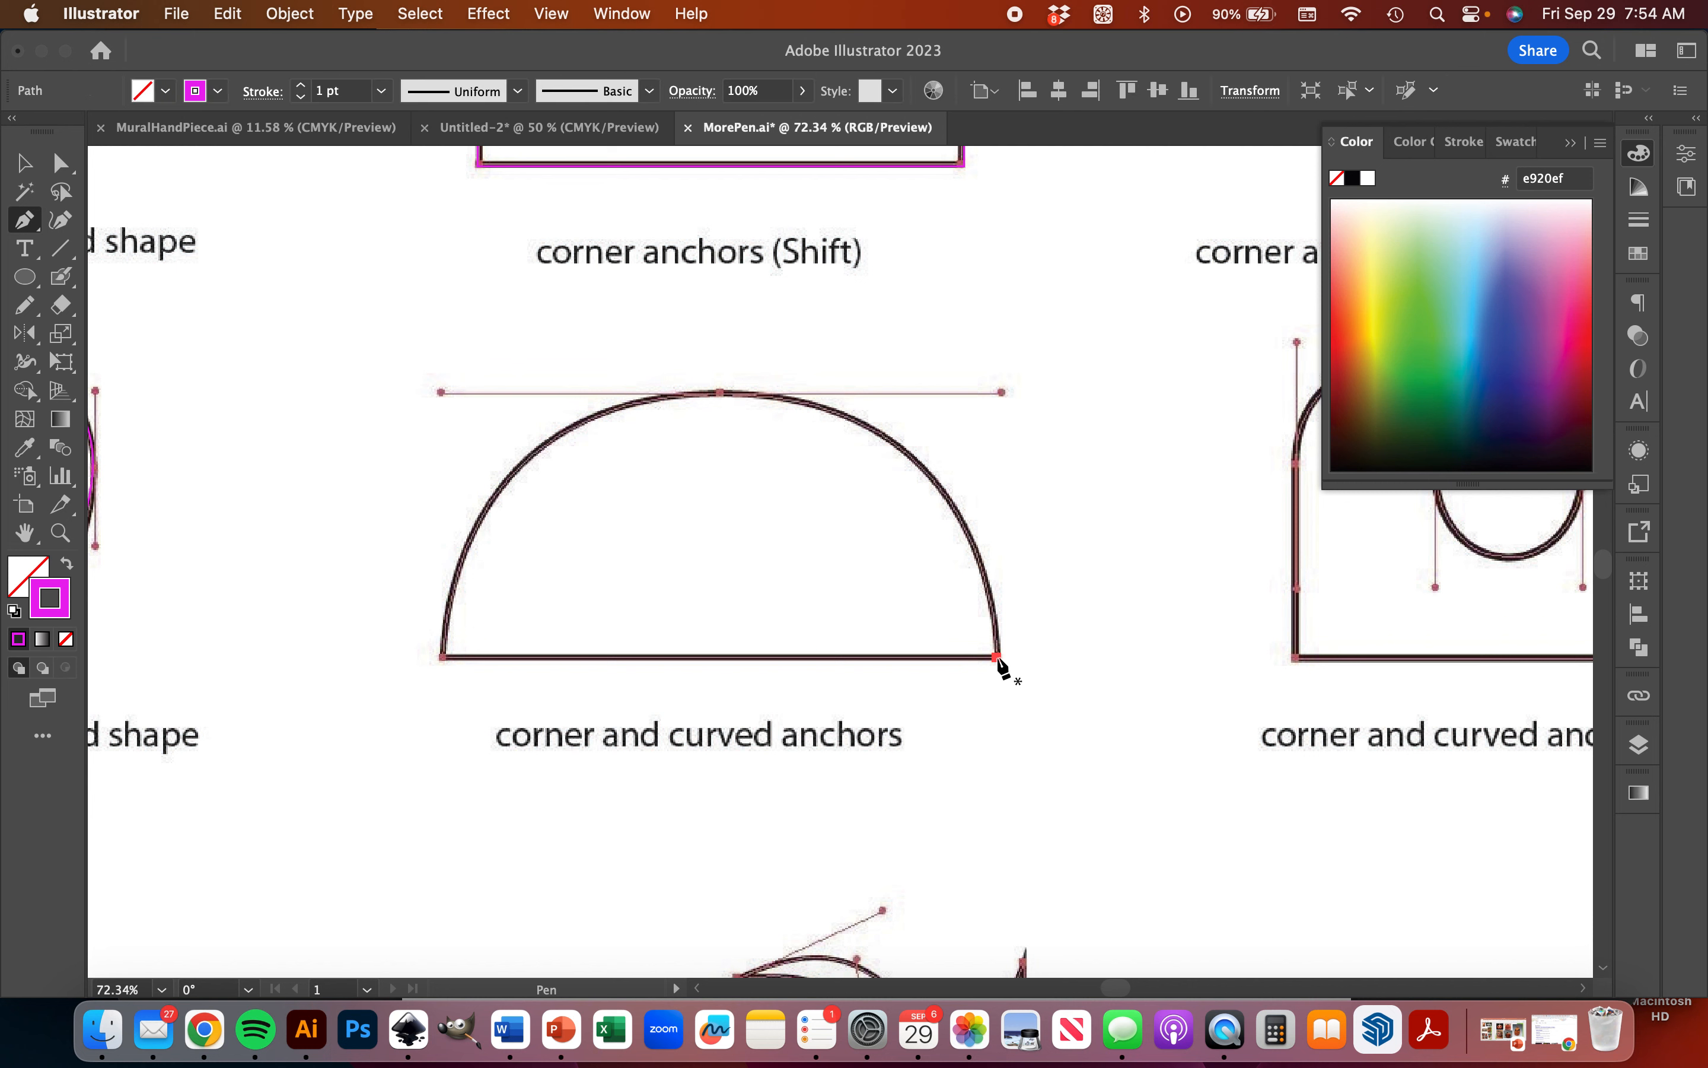
left_click(443, 658)
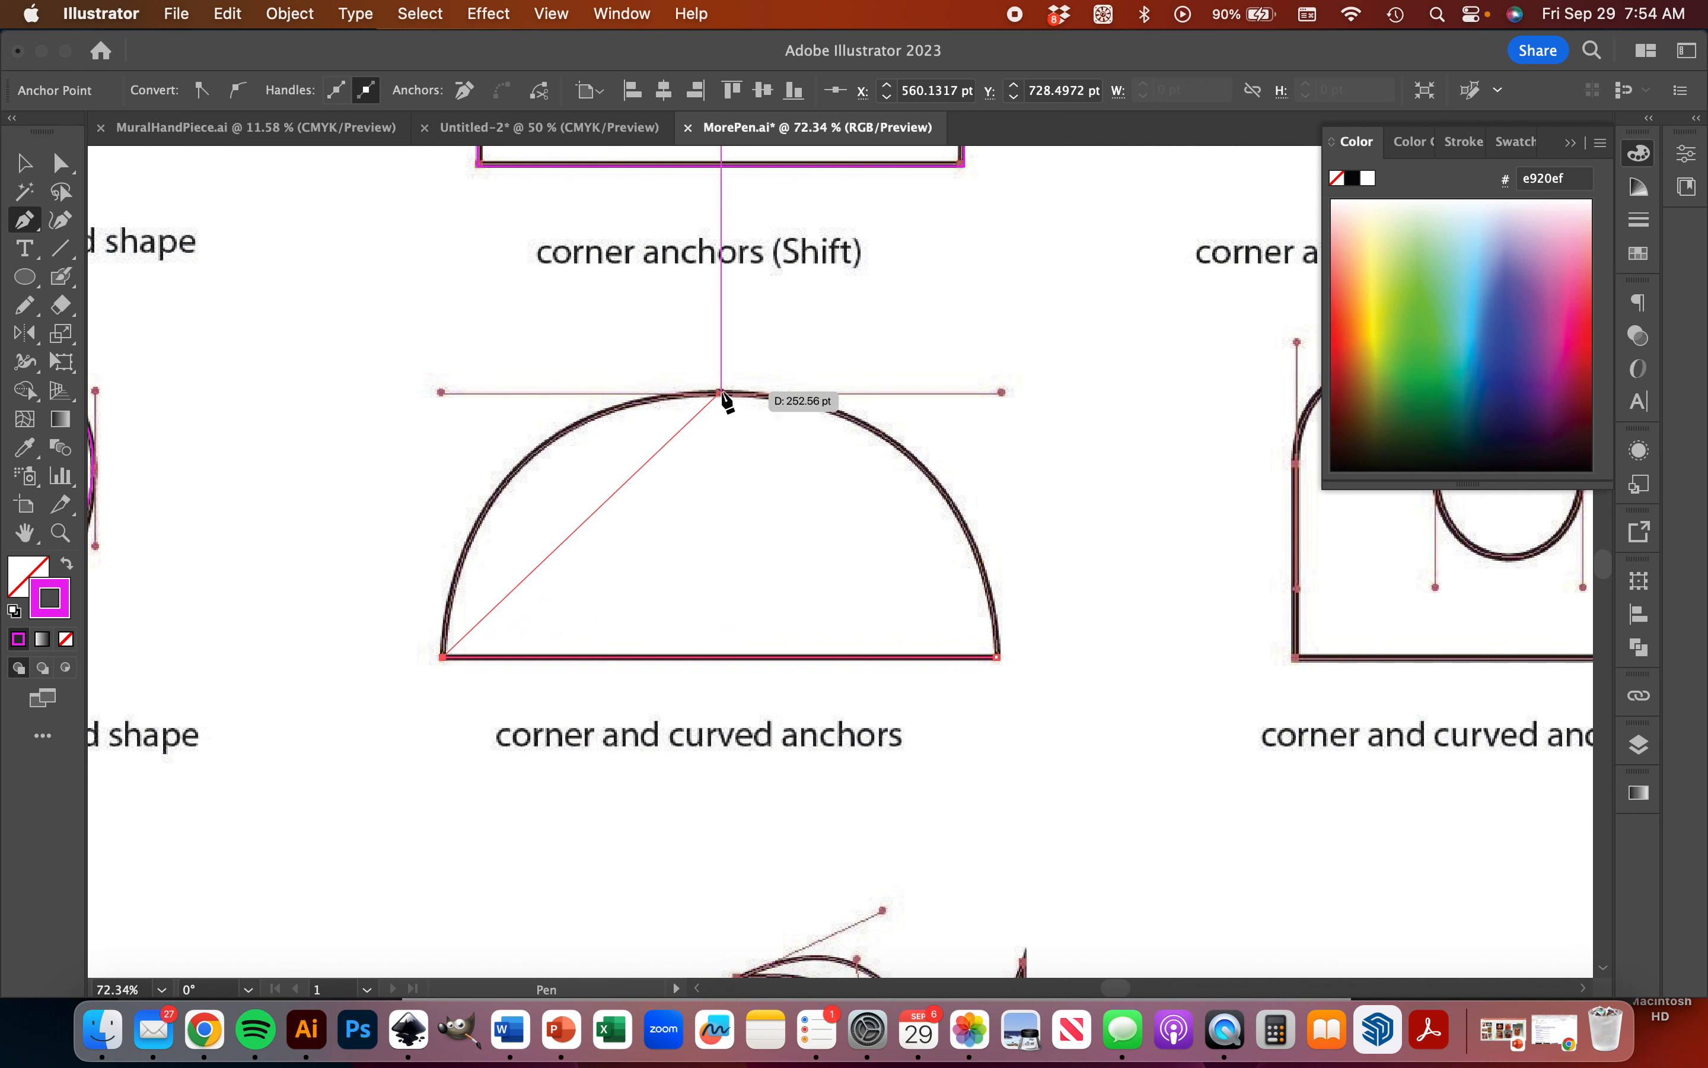
left_click_drag(721, 394, 1000, 394)
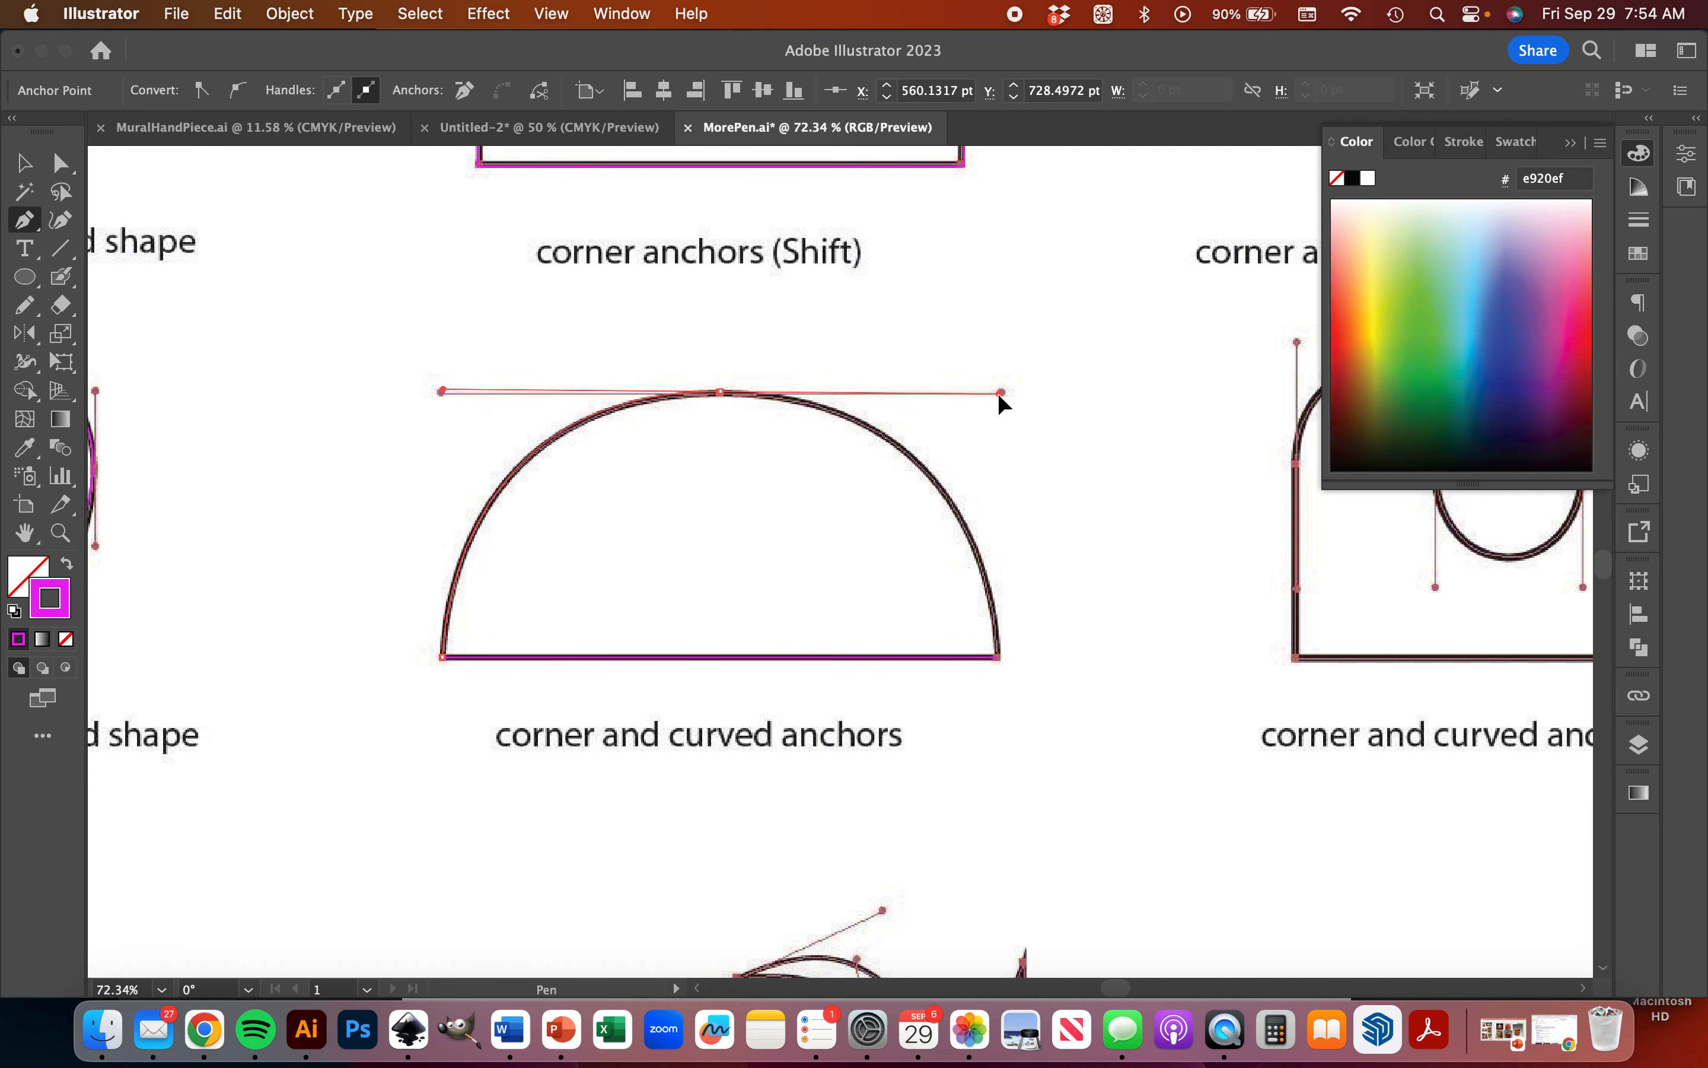
left_click(995, 657)
- Trace the two-humped shape above "corner and curved anchors (Shift)" with corner anchors along the base and smooth anchors with vertical handles along the wave
scroll(987, 667, "down", 4)
scroll(987, 667, "right", 10)
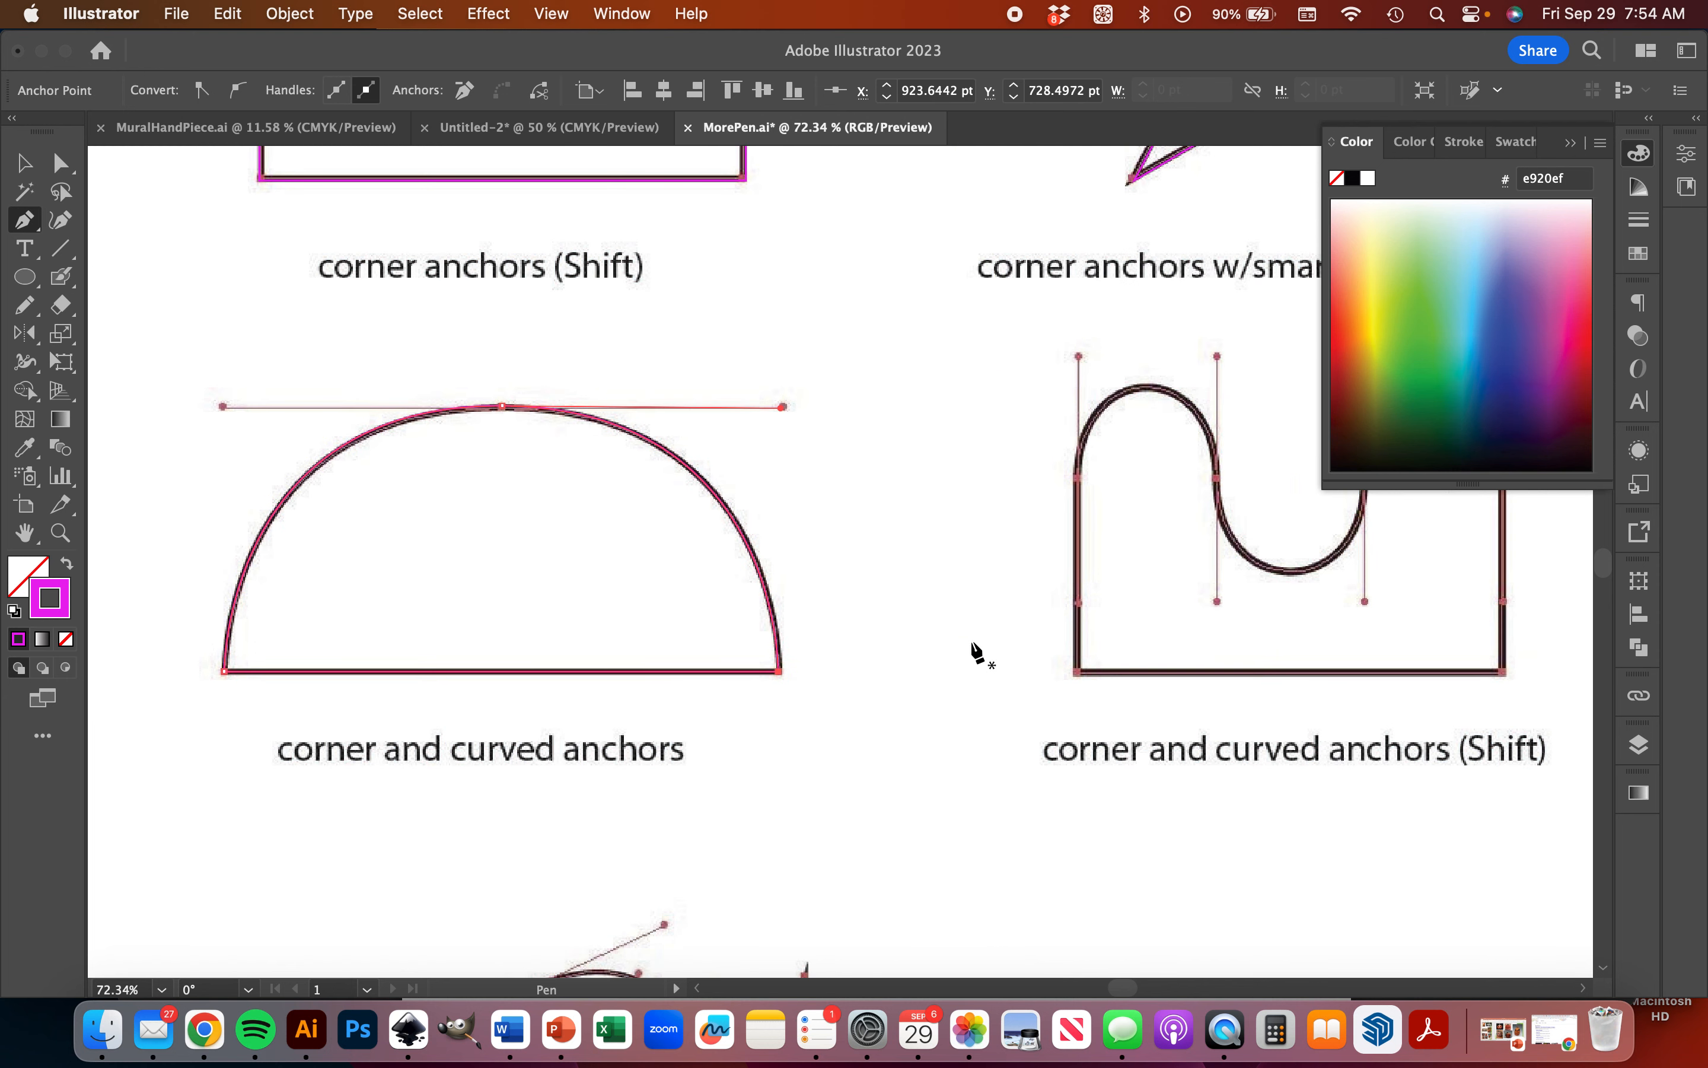
scroll(745, 605, "up", 2)
scroll(745, 605, "right", 5)
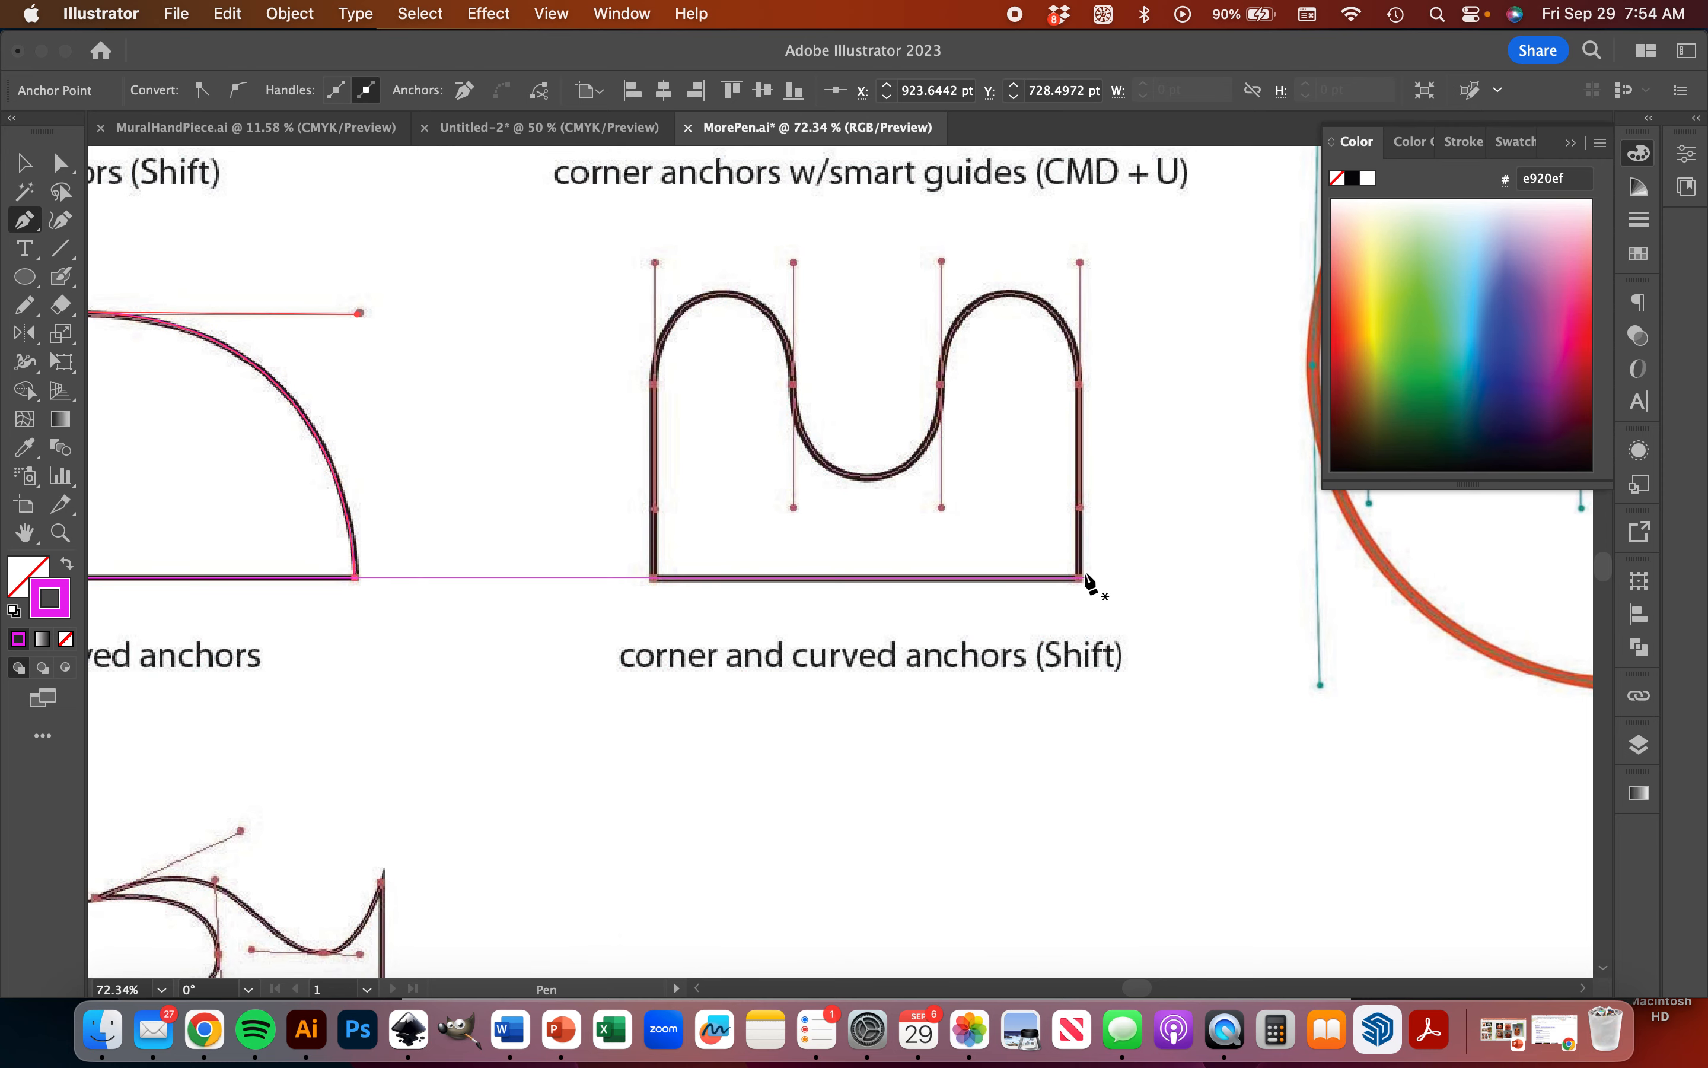
left_click(1079, 578)
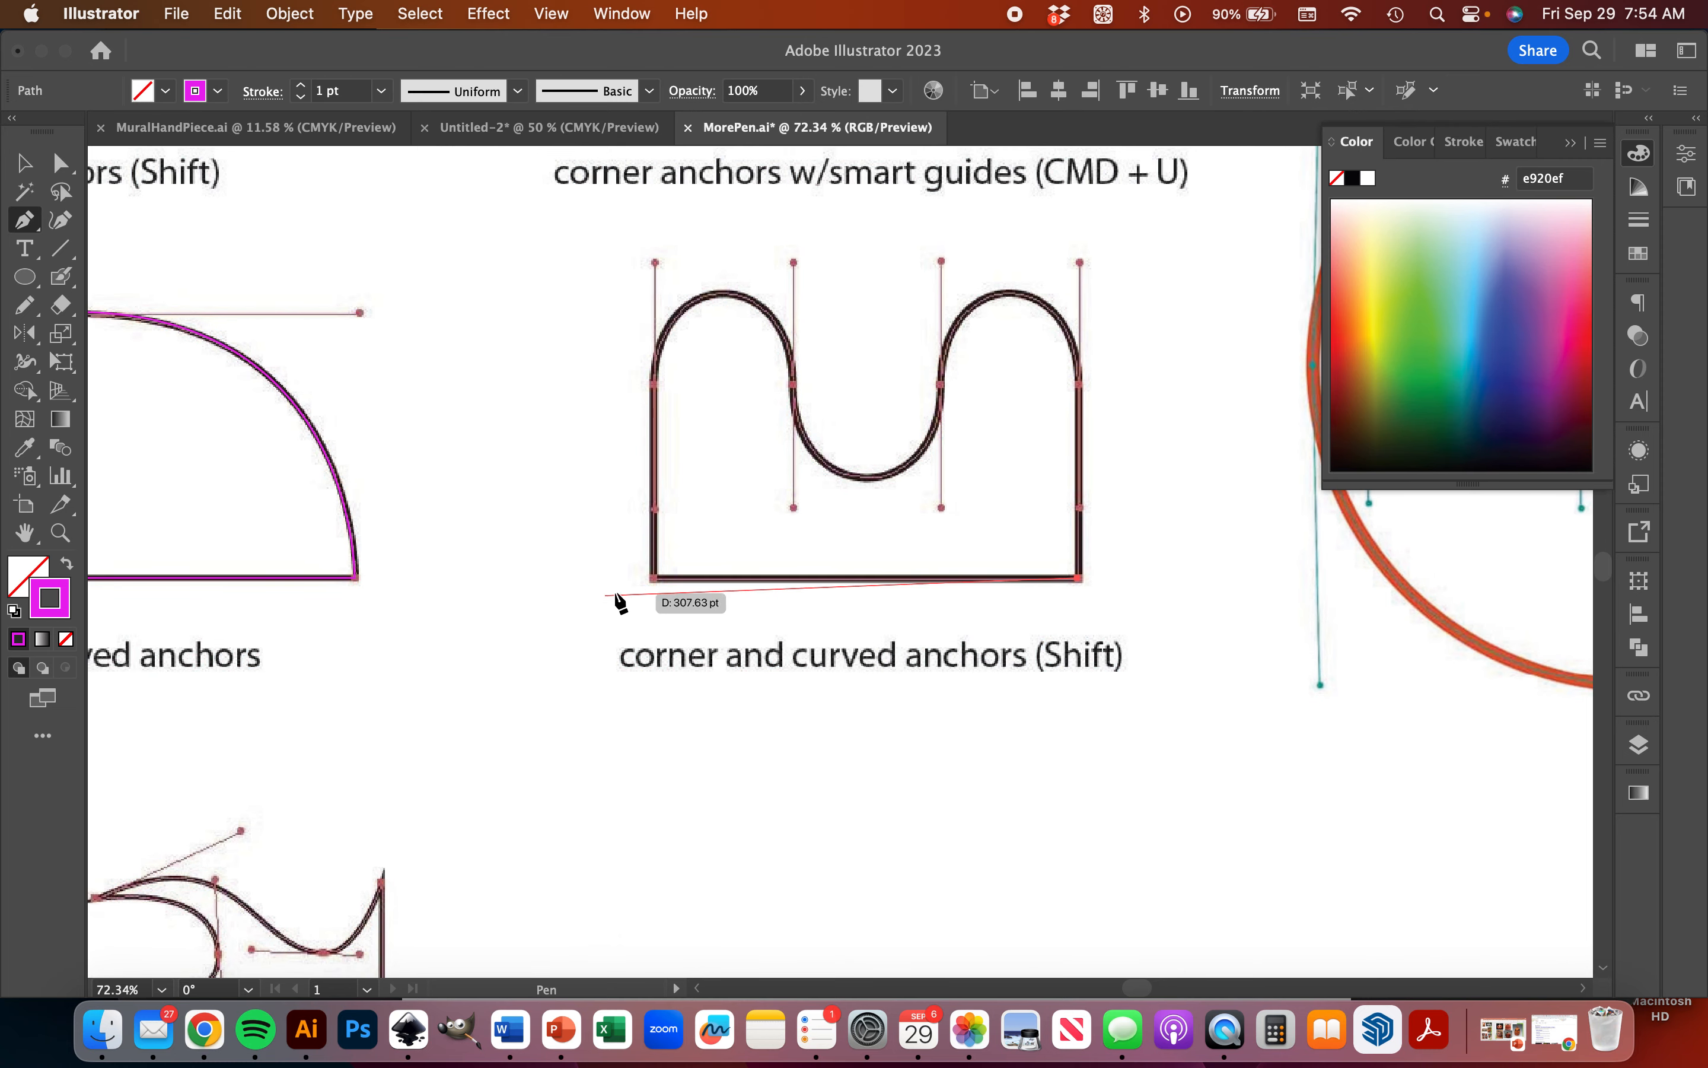
left_click(655, 578)
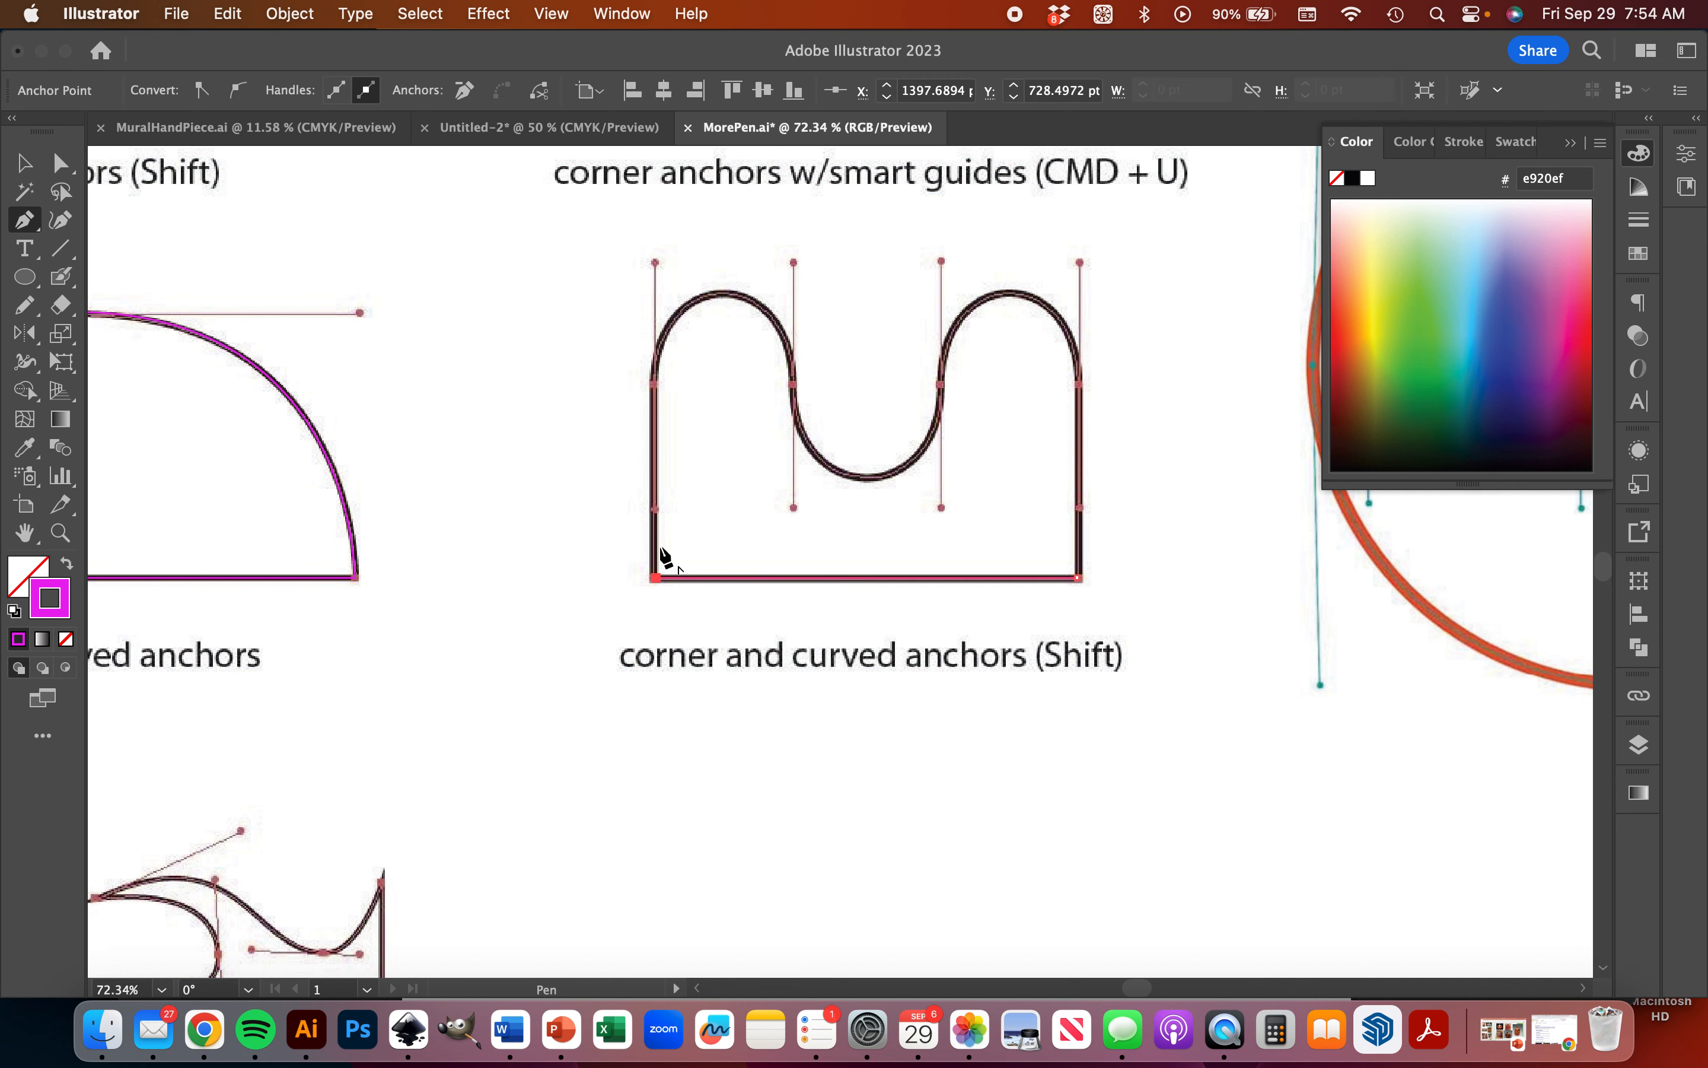
left_click(655, 382)
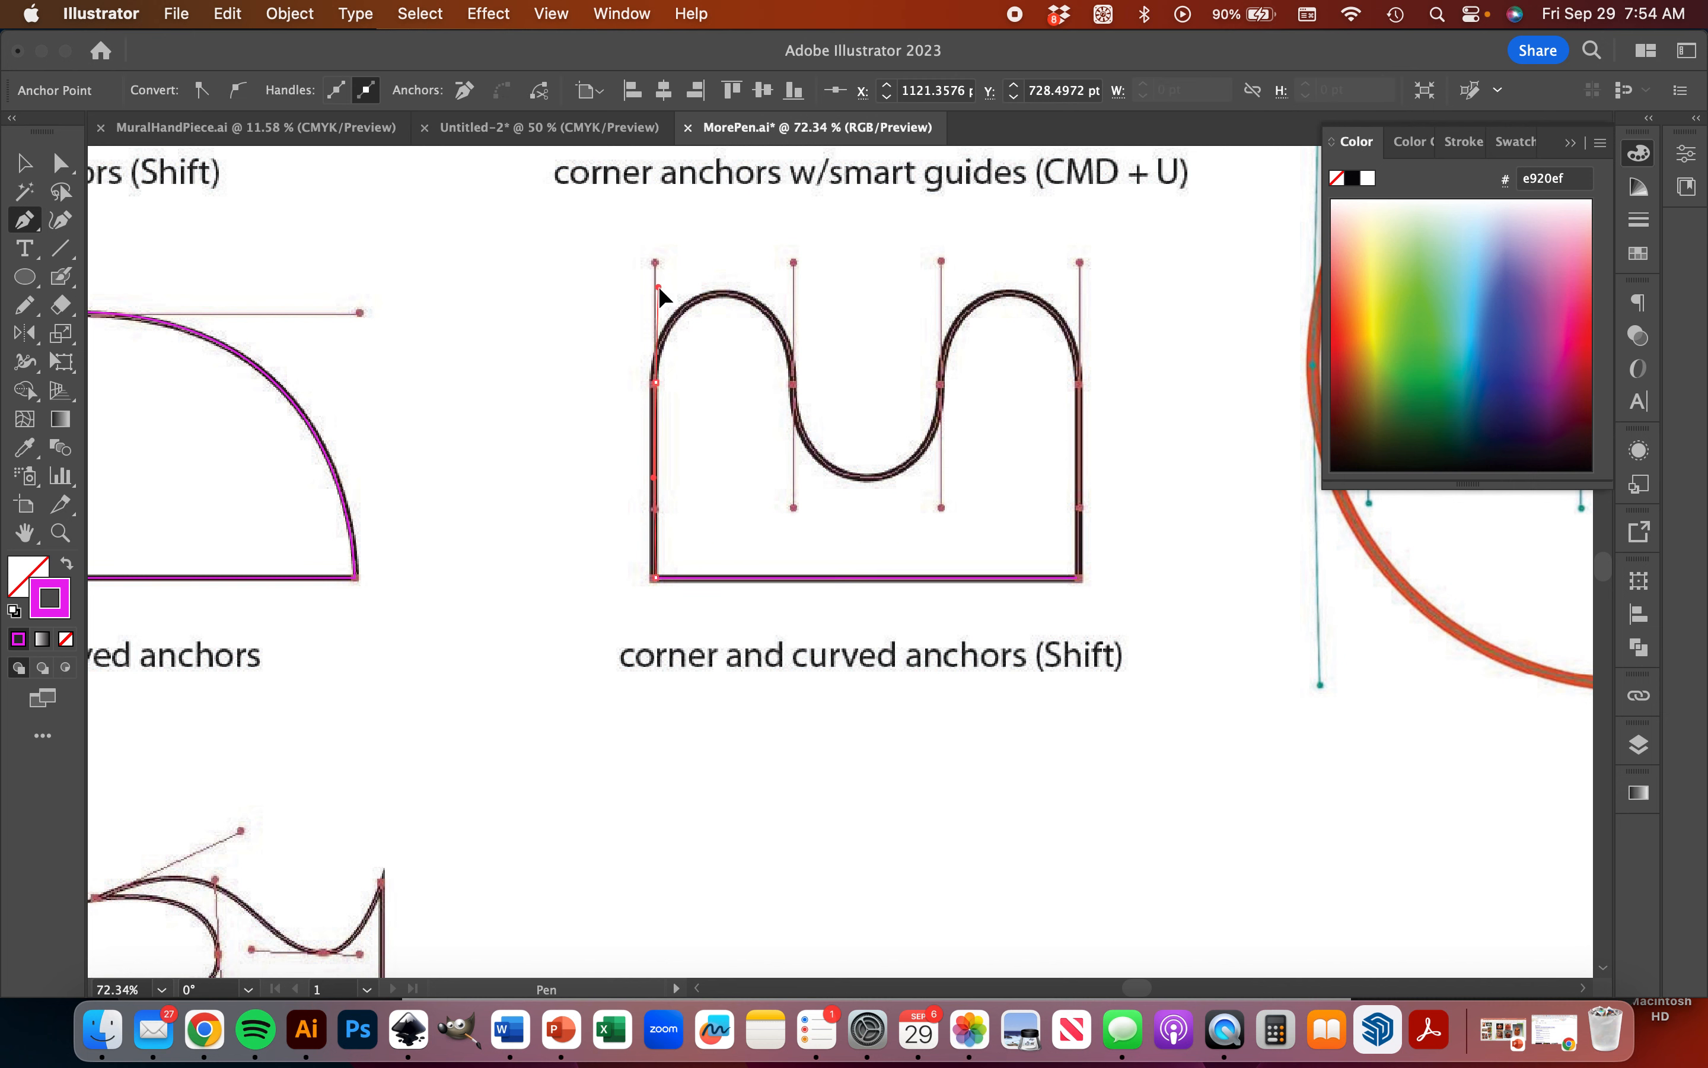
left_click_drag(655, 264, 653, 262)
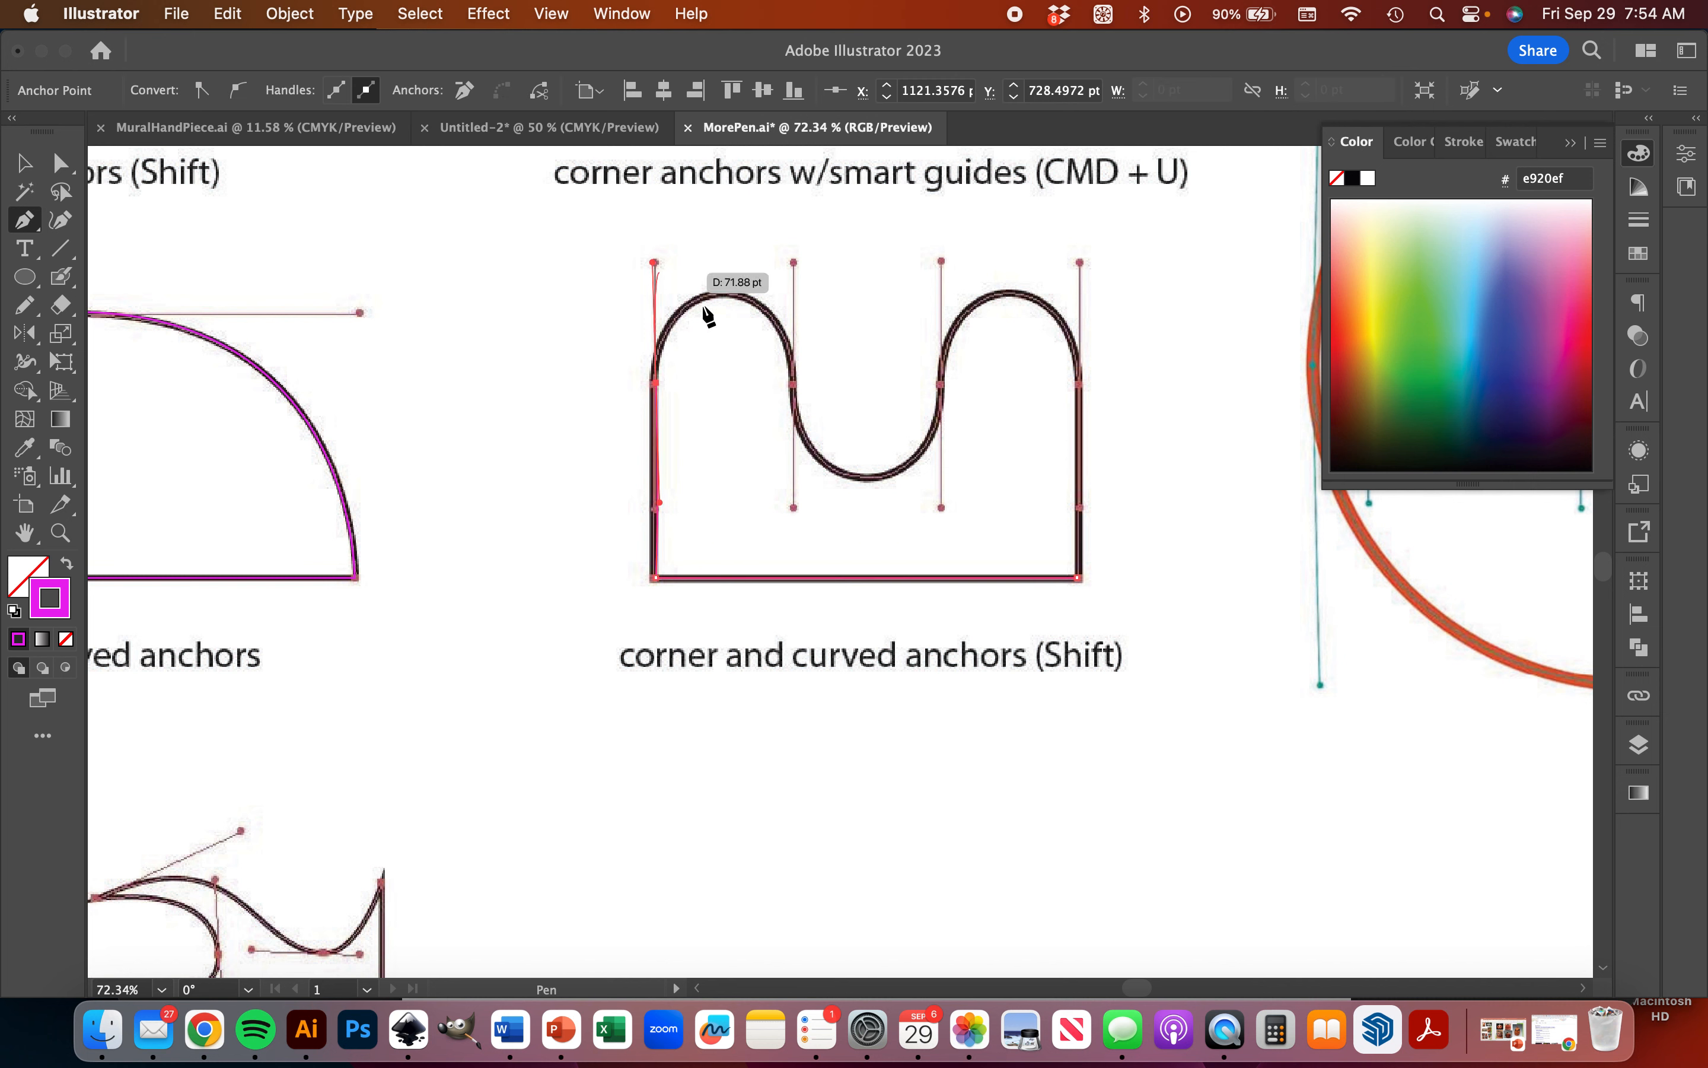
left_click(792, 381)
left_click_drag(794, 387, 794, 493)
left_click_drag(941, 387, 941, 260)
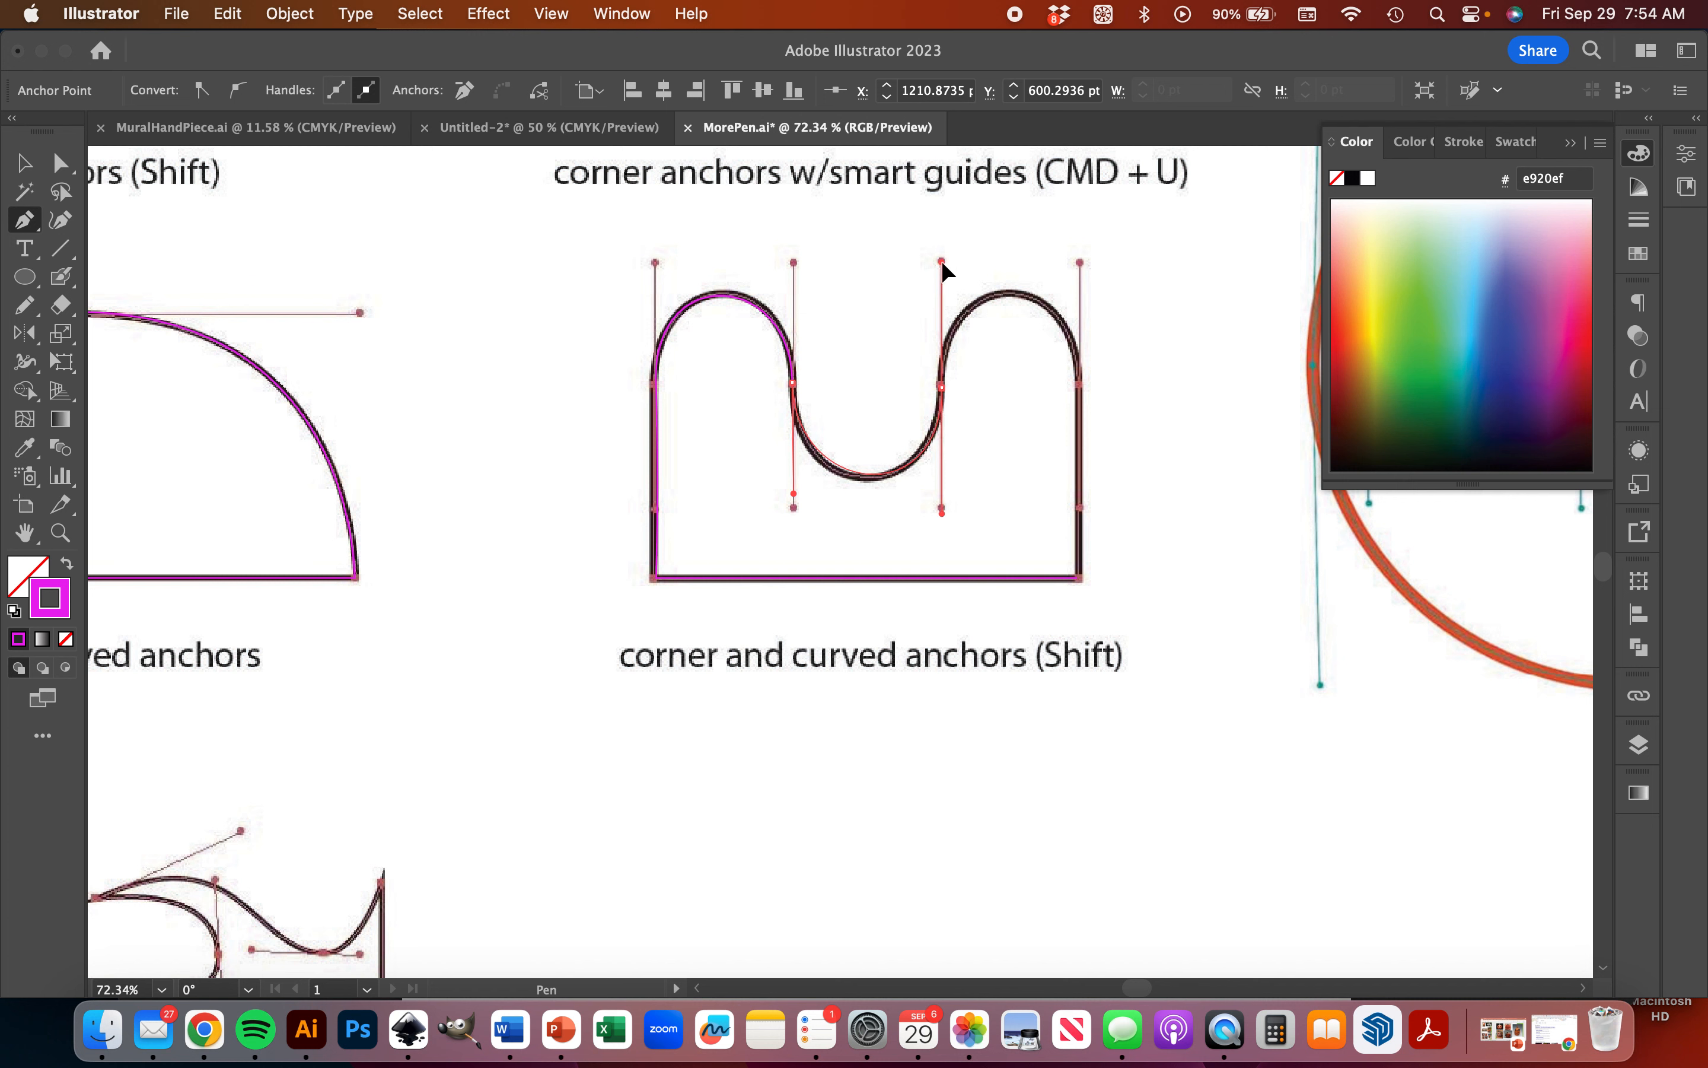
left_click_drag(1080, 384, 1073, 495)
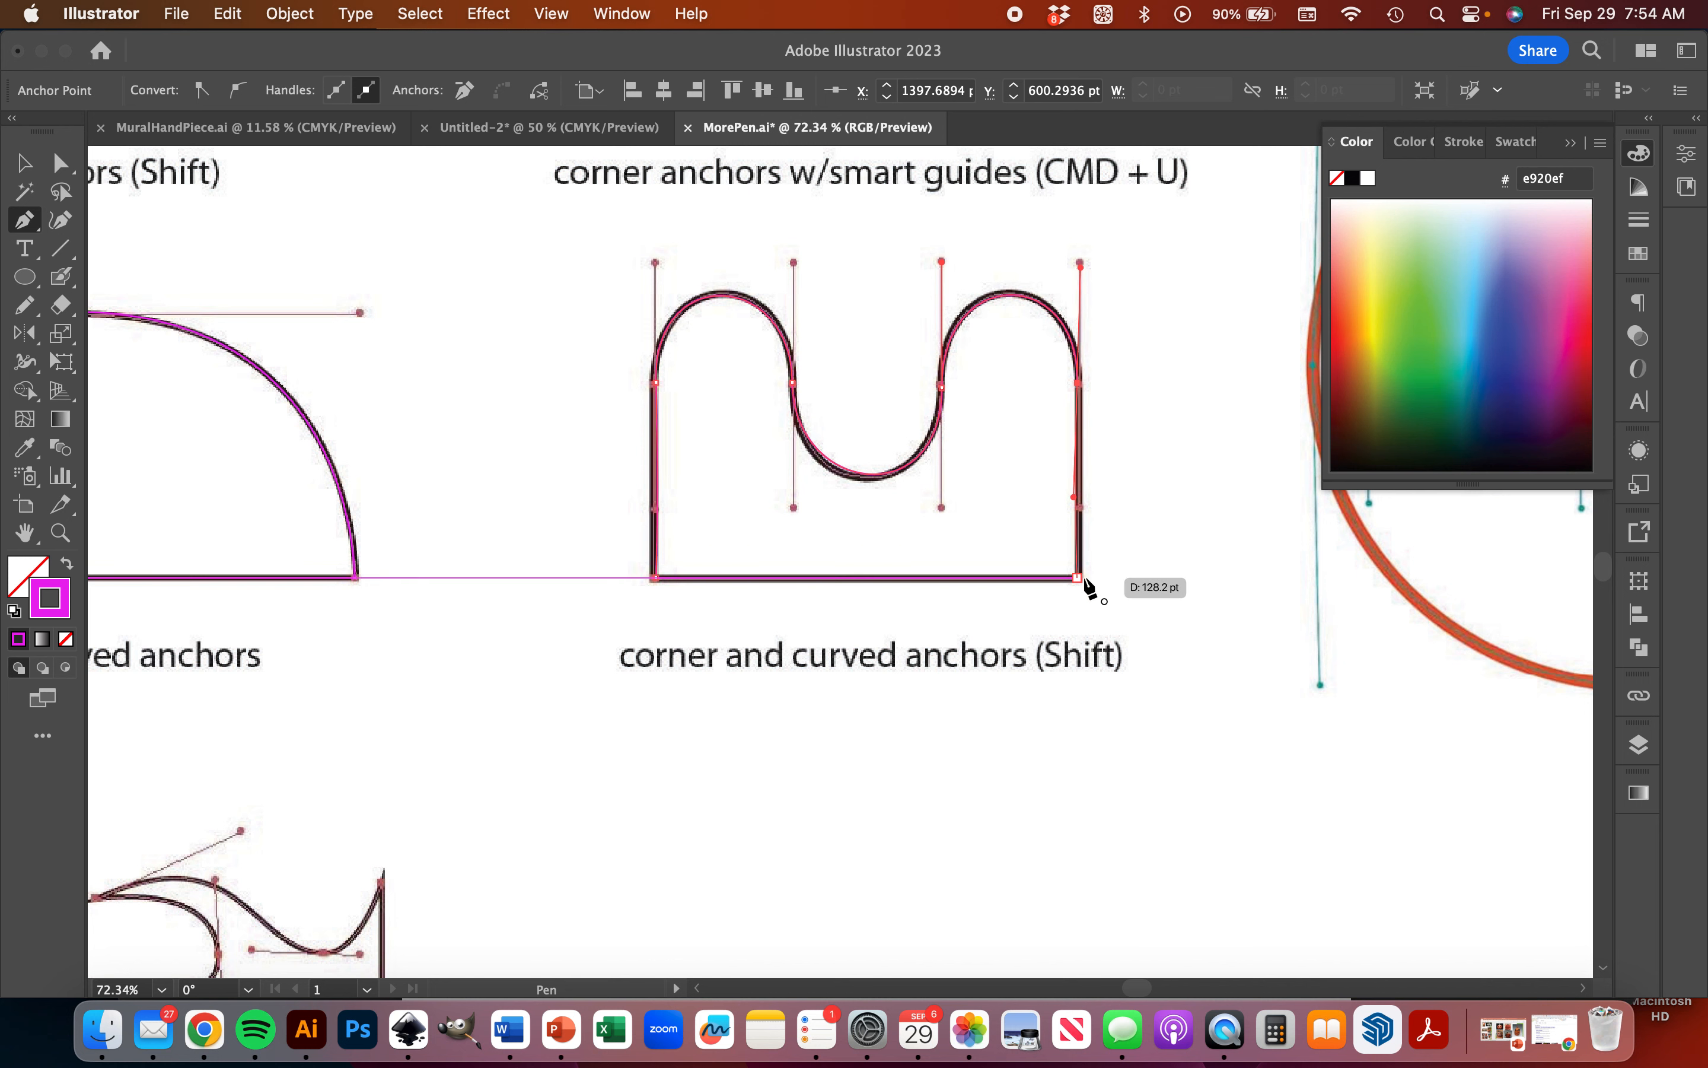
- Start tracing the flame with its straight vertical edge, and follow the lower edge with smooth anchors to just before the lower tongue's tip
scroll(664, 366, "down", 5)
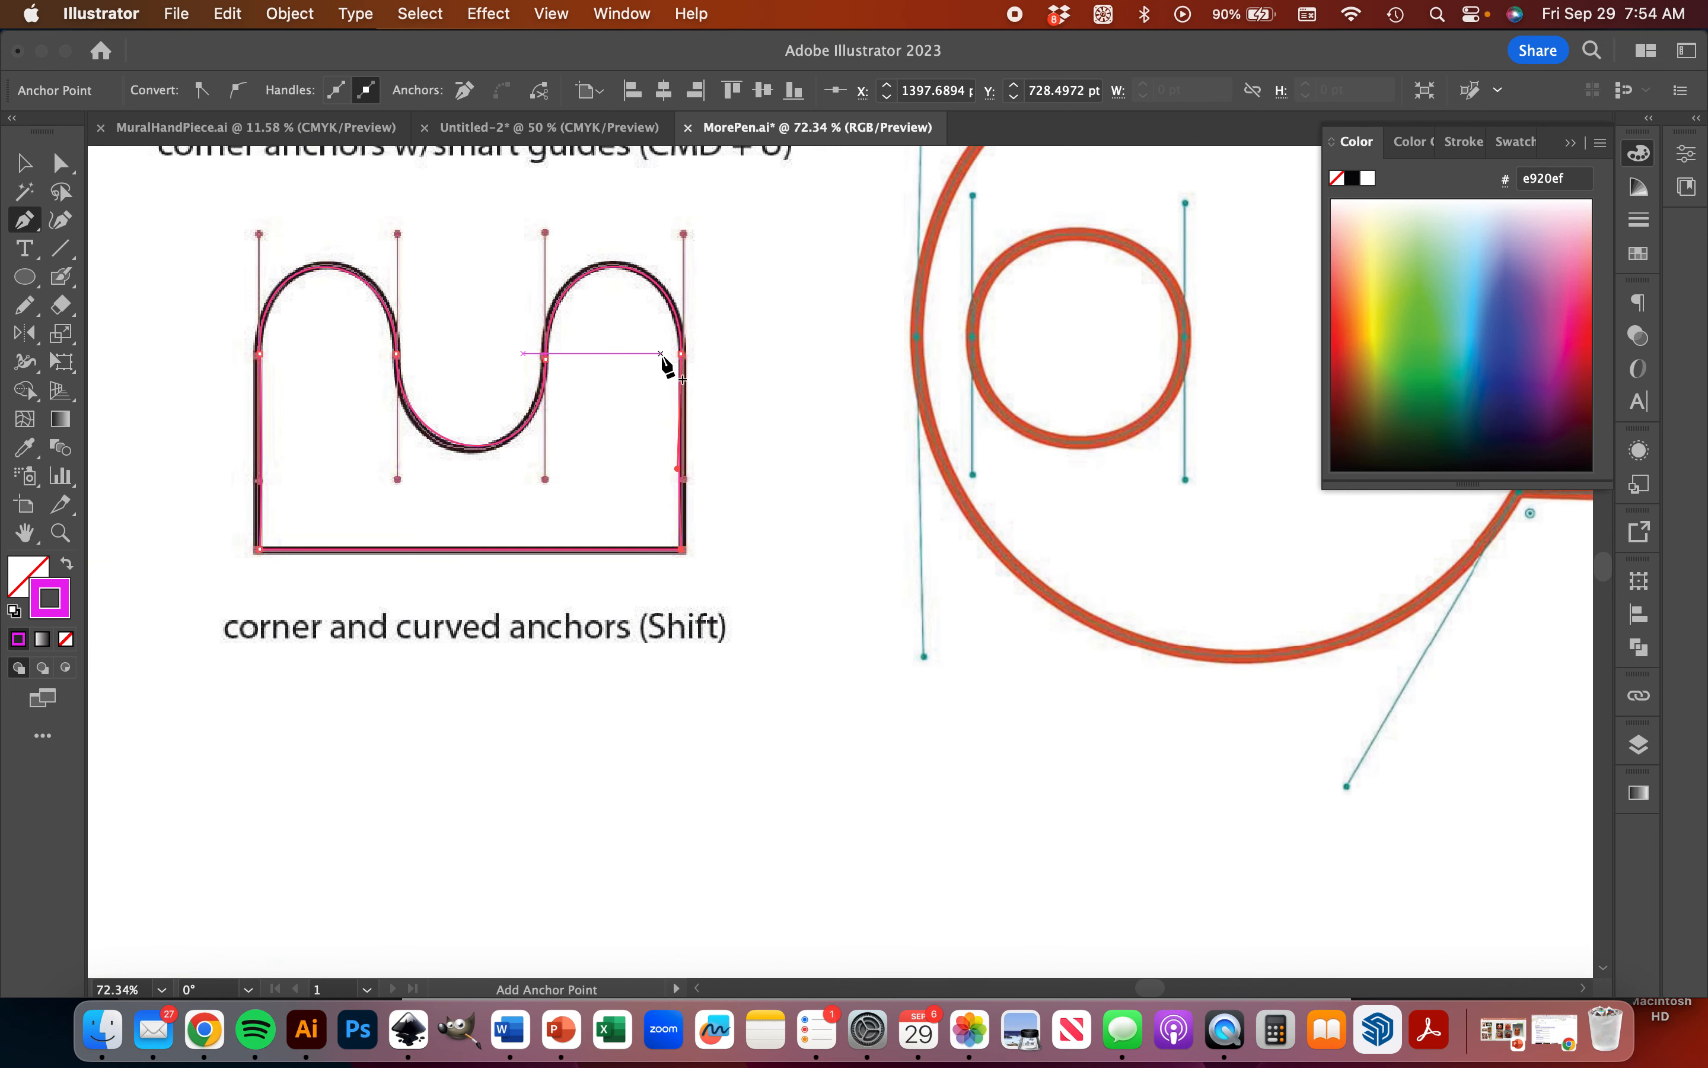
scroll(664, 366, "left", 5)
scroll(663, 365, "down", 2)
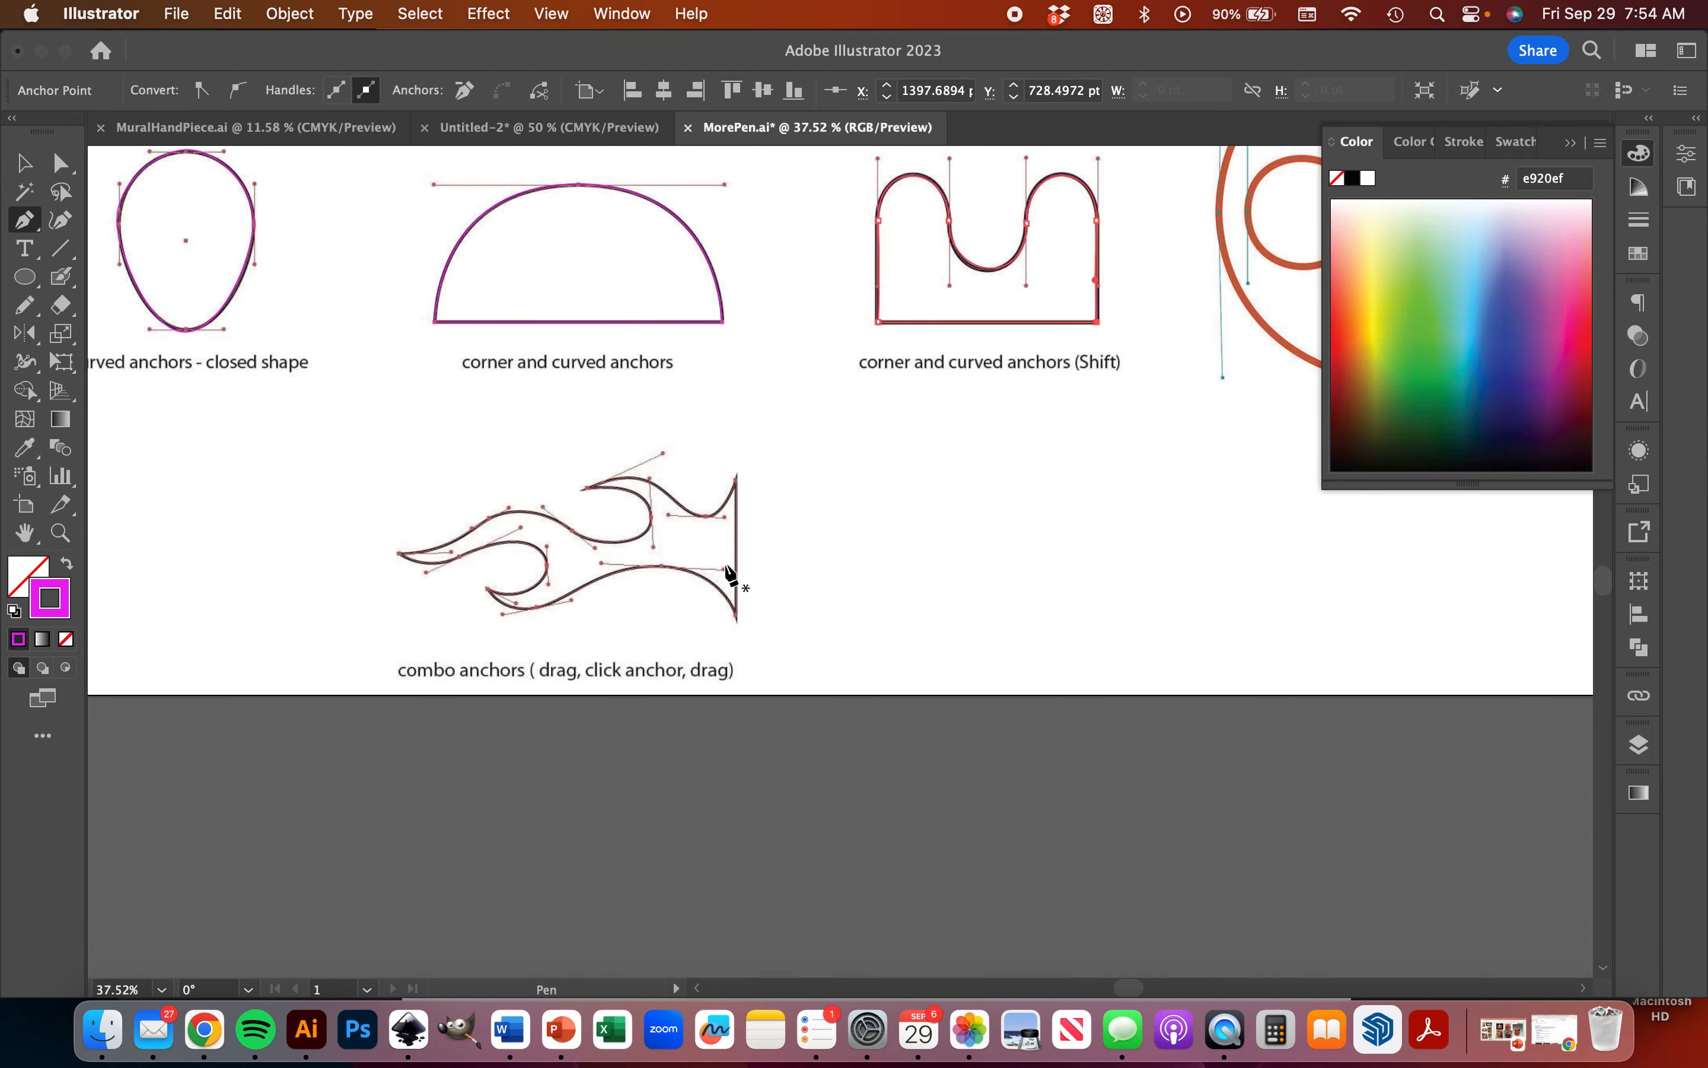
scroll(728, 577, "up", 5)
scroll(728, 577, "up", 3)
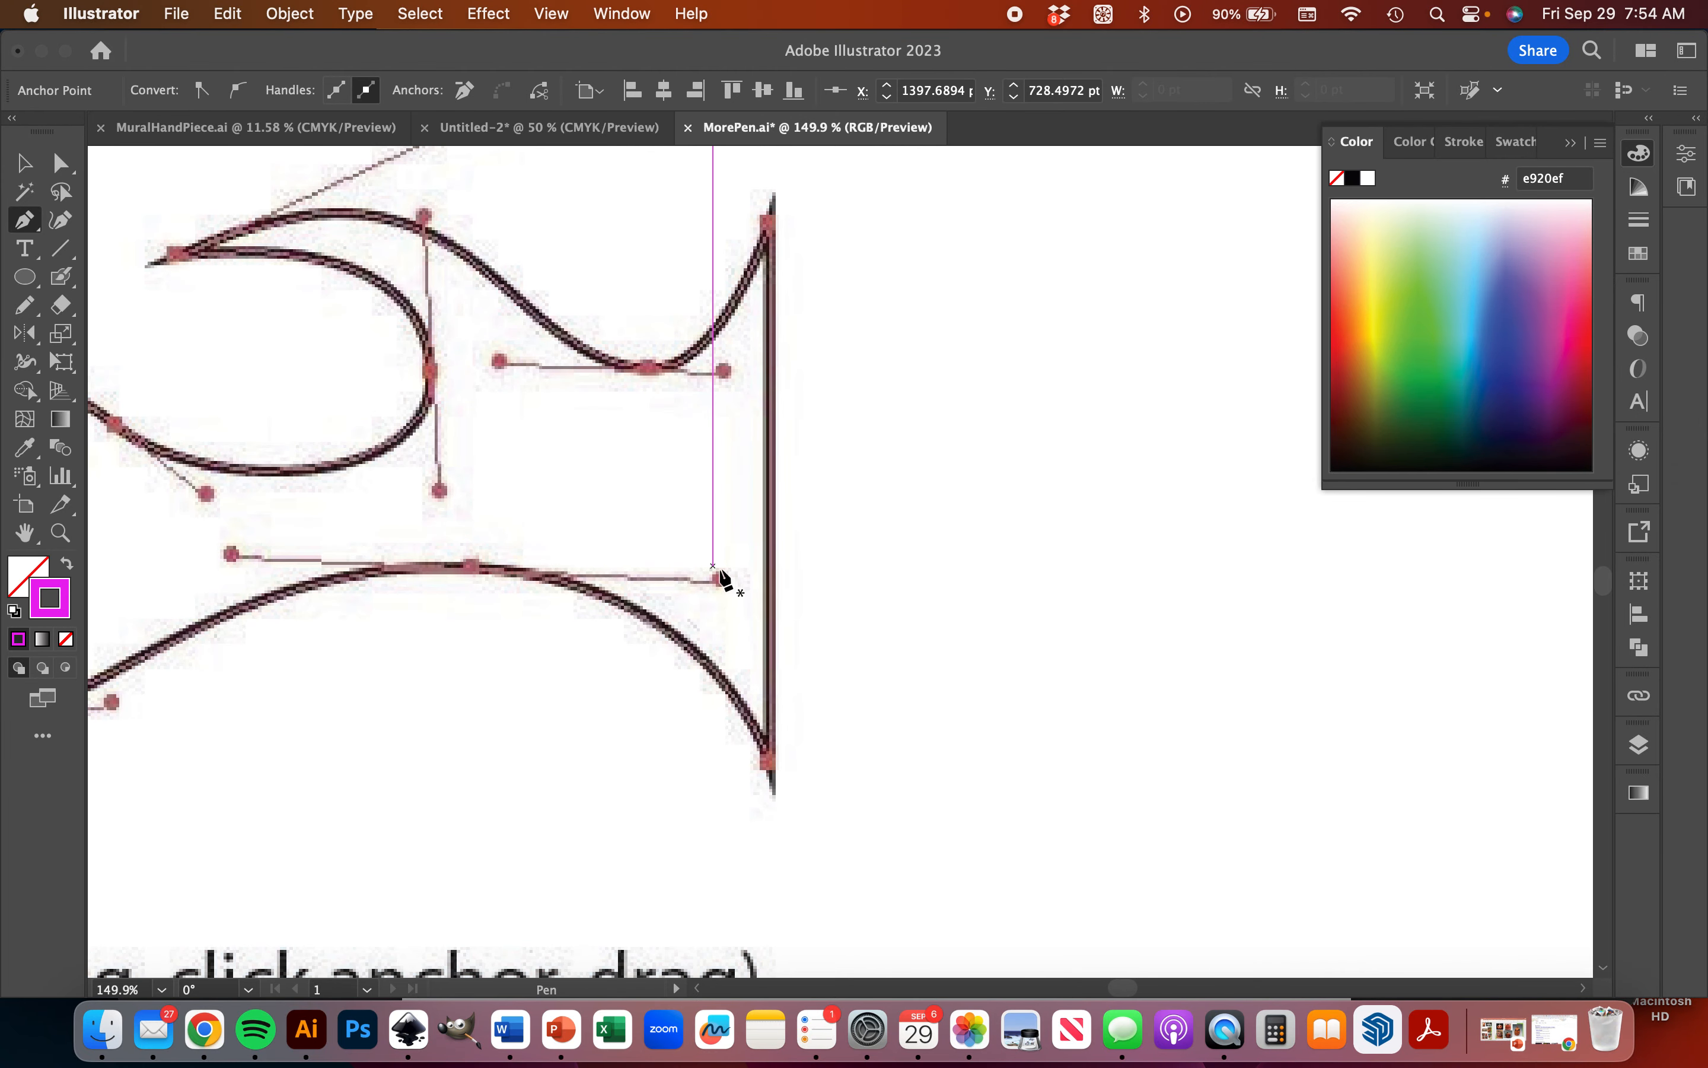
scroll(728, 581, "down", 2)
scroll(838, 599, "left", 3)
scroll(839, 599, "down", 2)
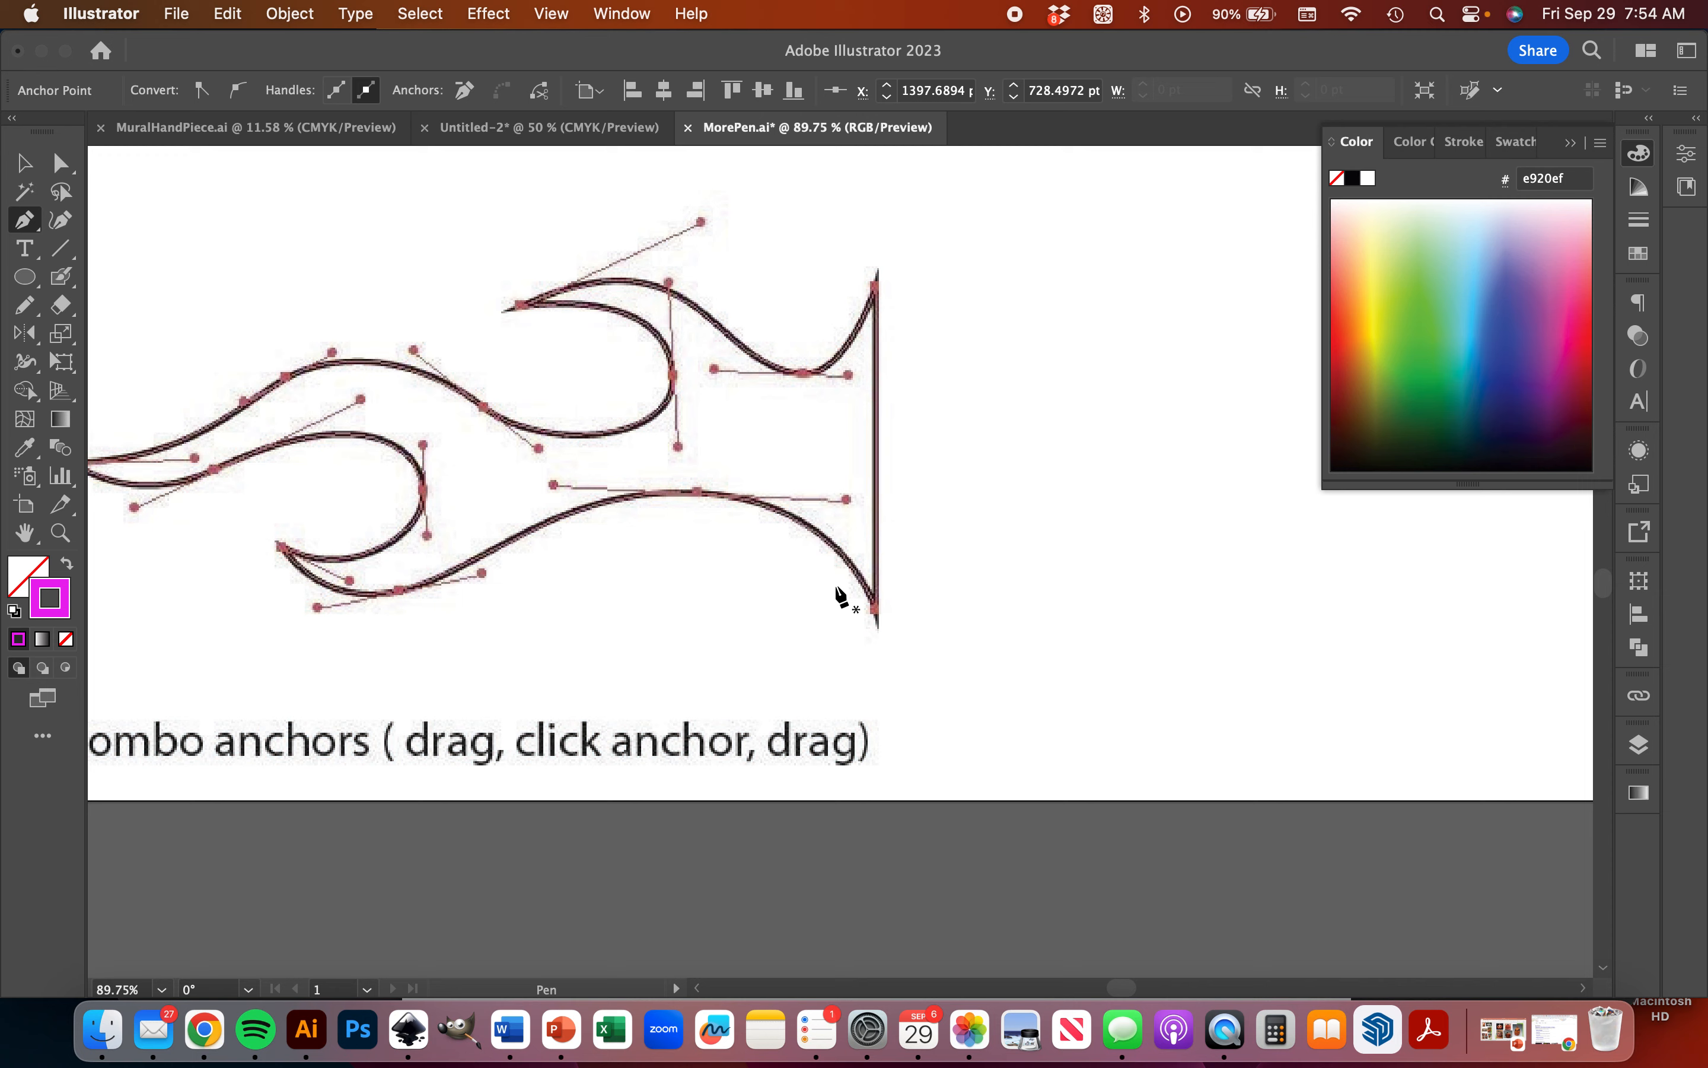
scroll(842, 599, "down", 2)
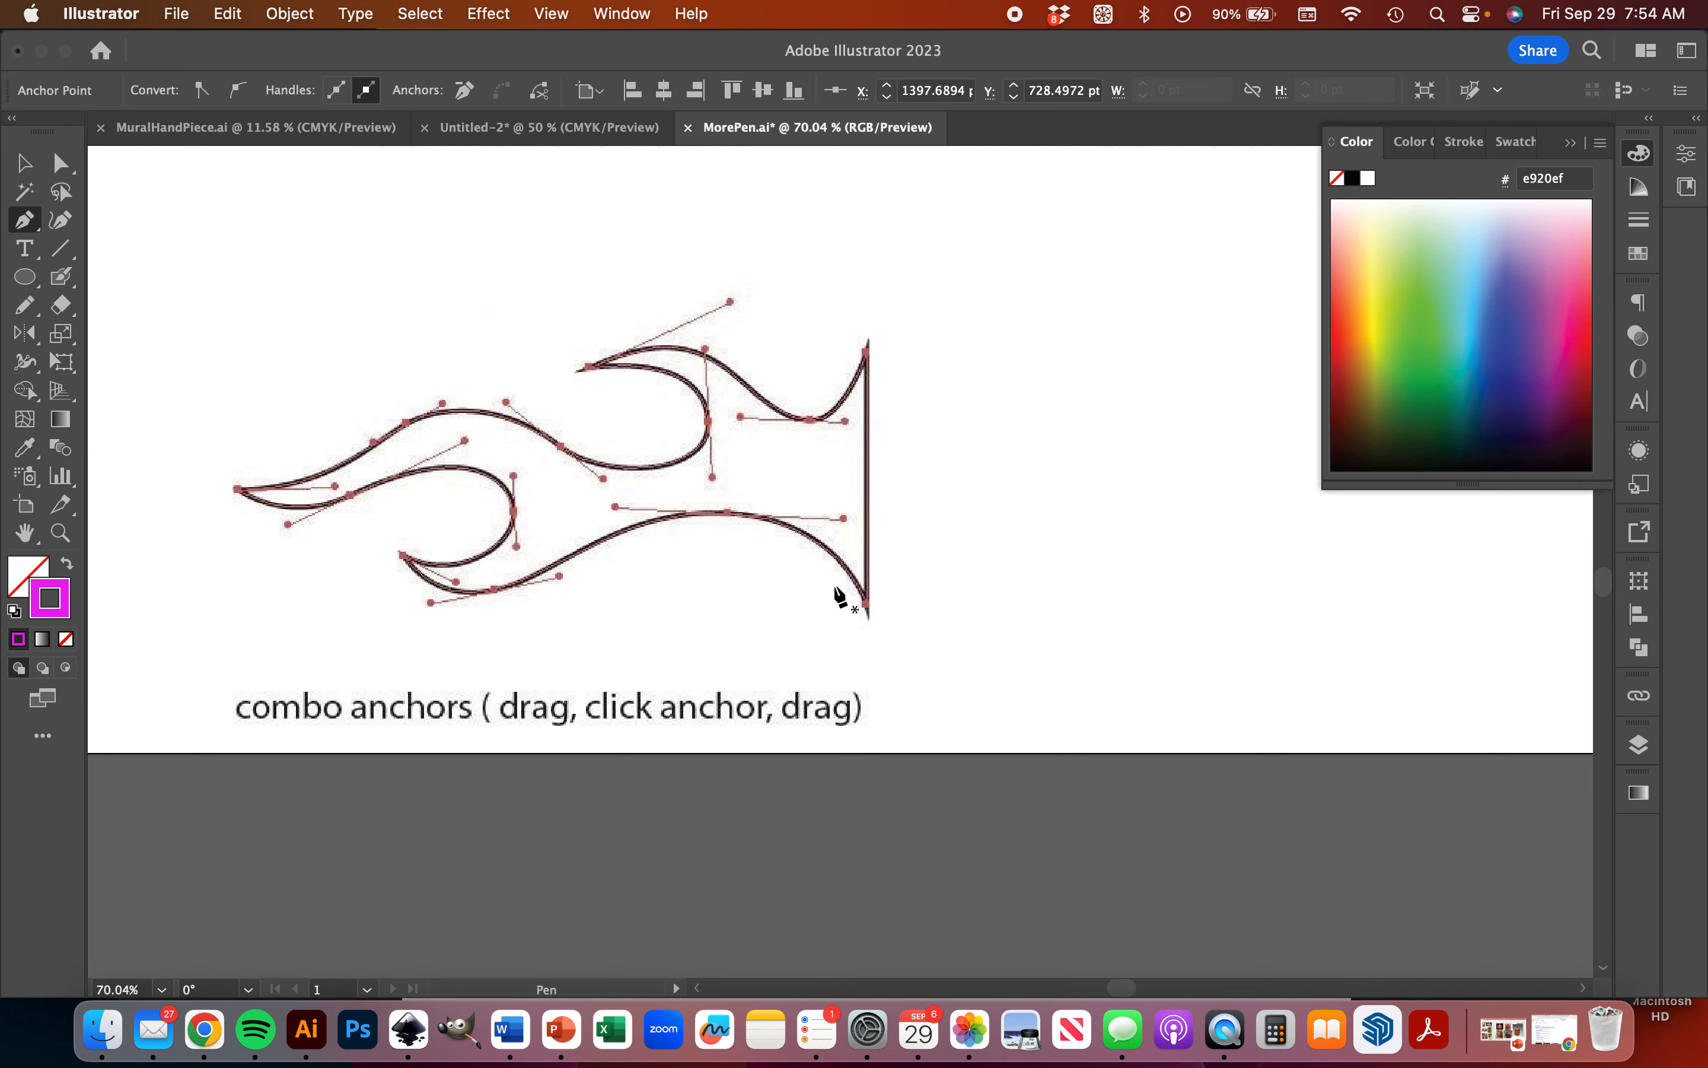
left_click(868, 349)
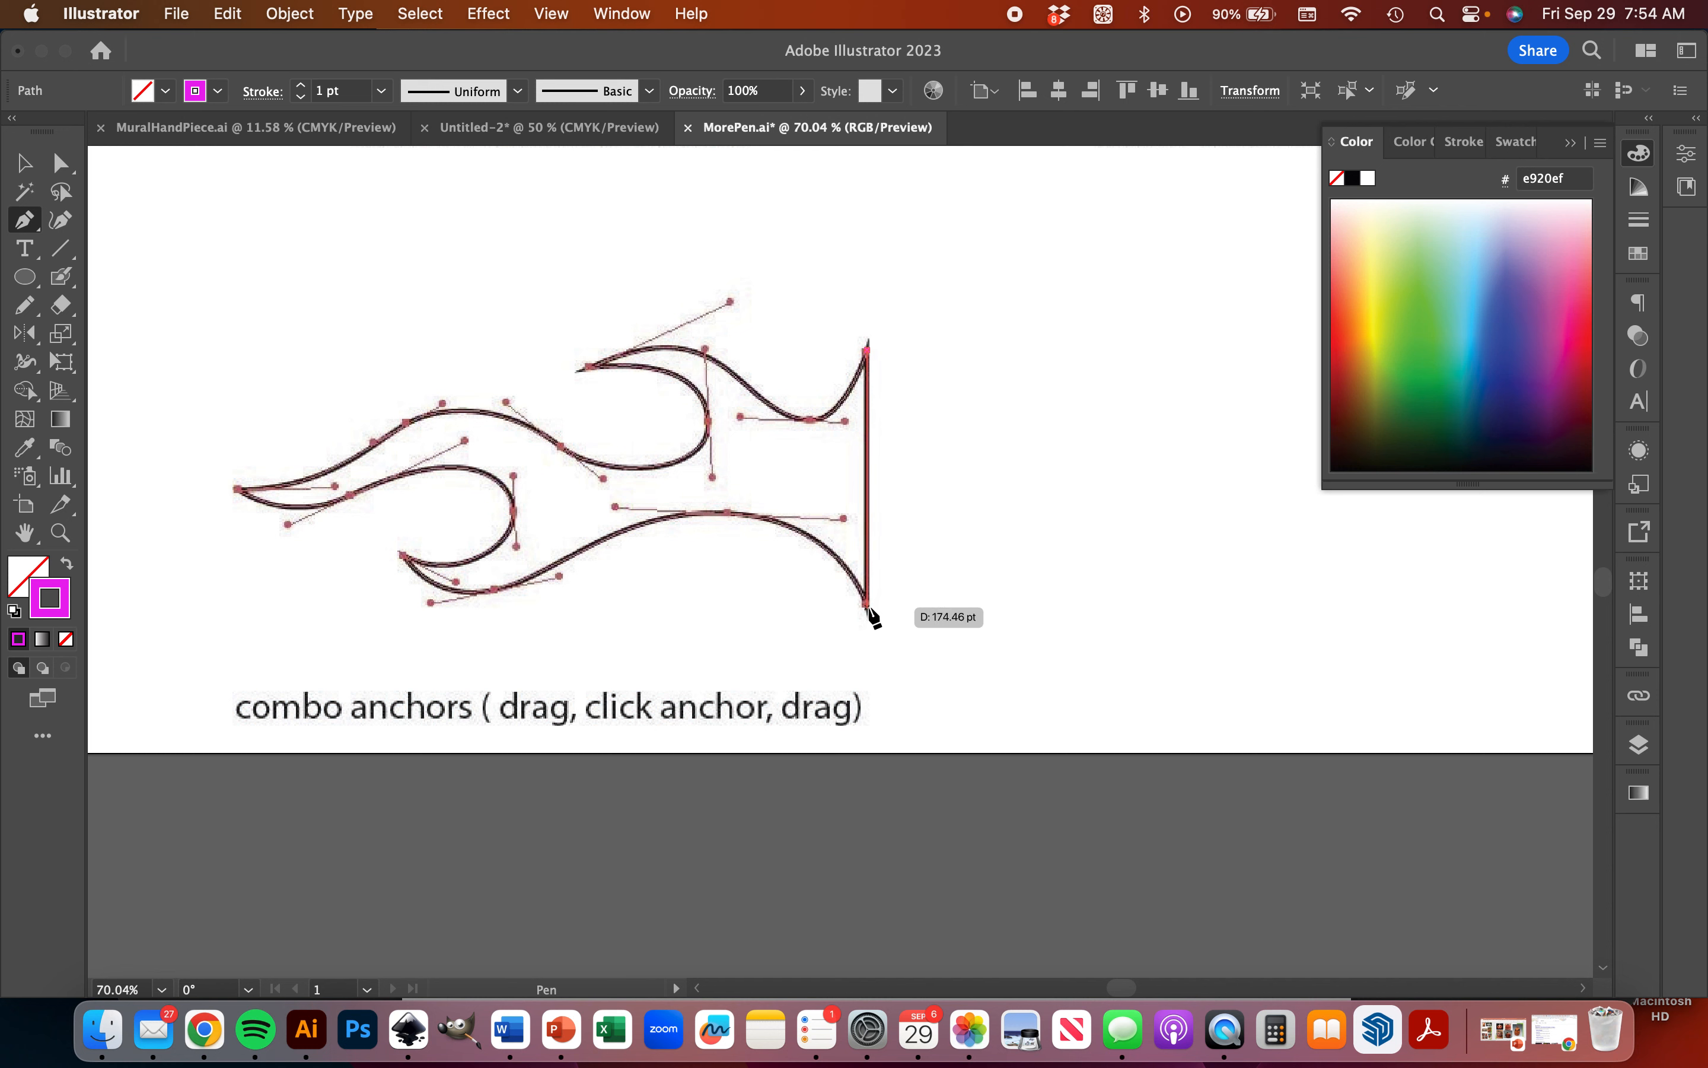
left_click_drag(868, 607, 604, 511)
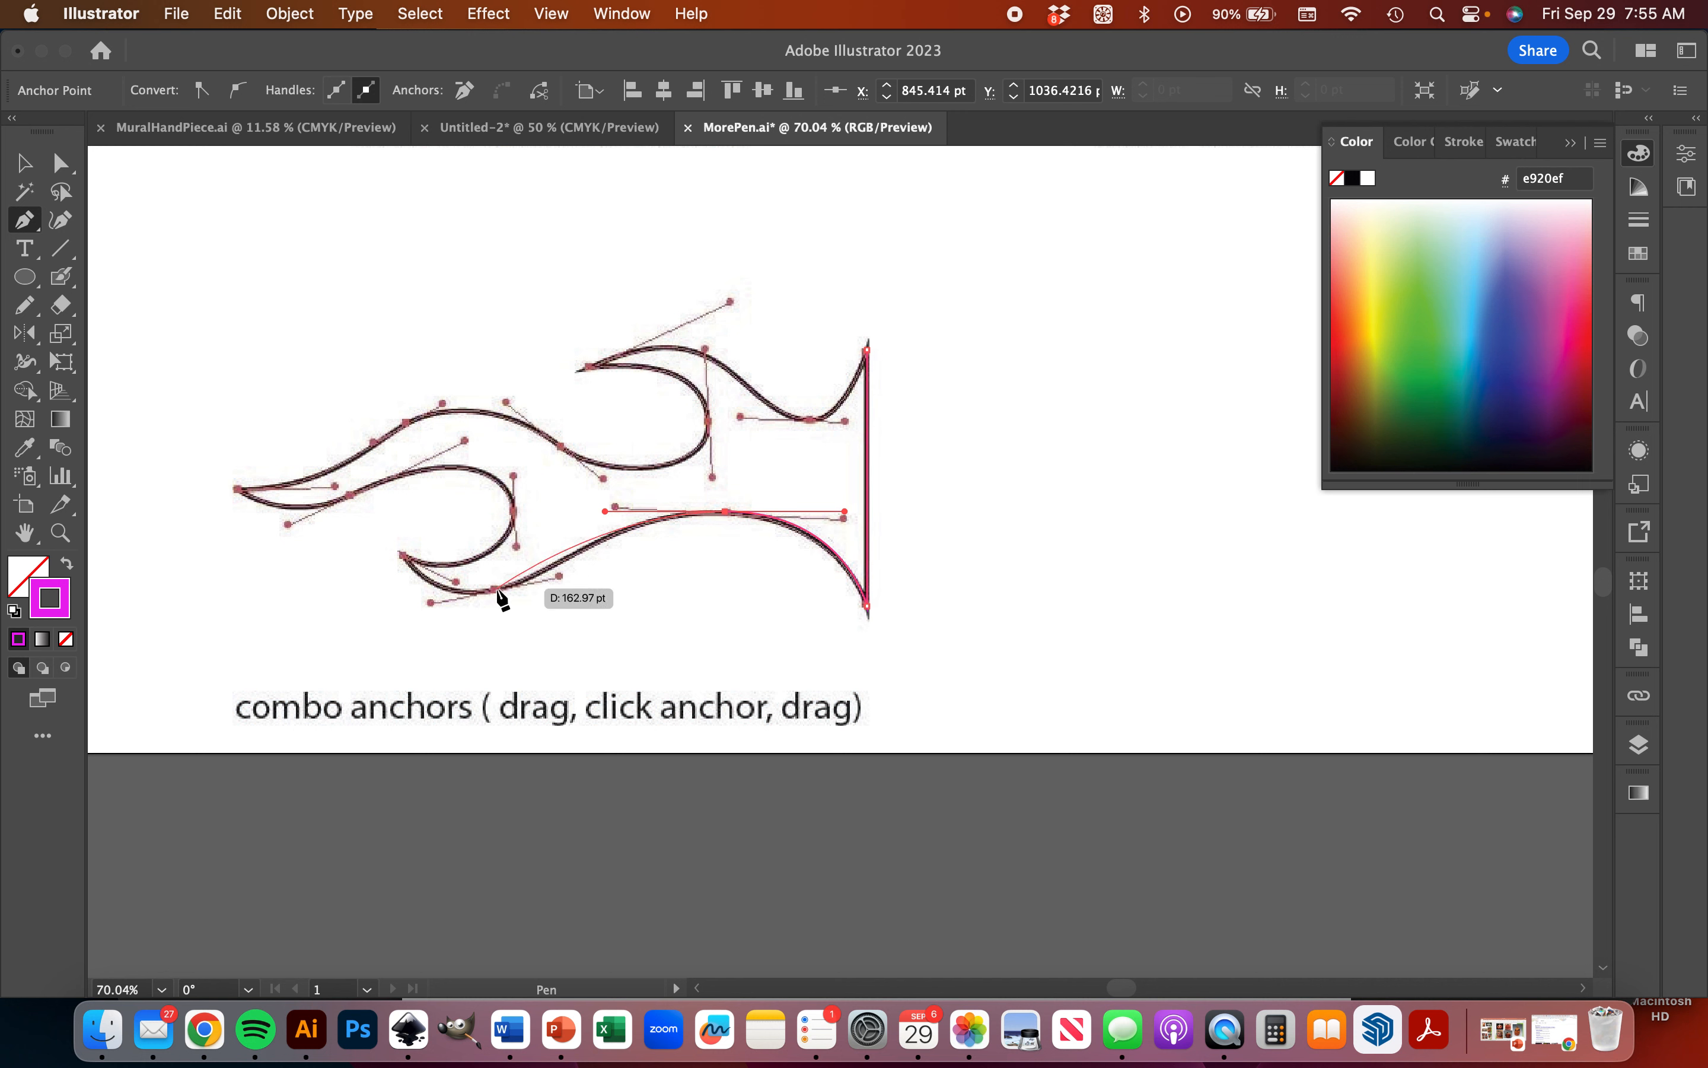
left_click_drag(494, 589, 441, 602)
- Add a curved anchor at the lower flame tongue's tip and break its outgoing handle towards the inner curve of the tongue
left_click(401, 555)
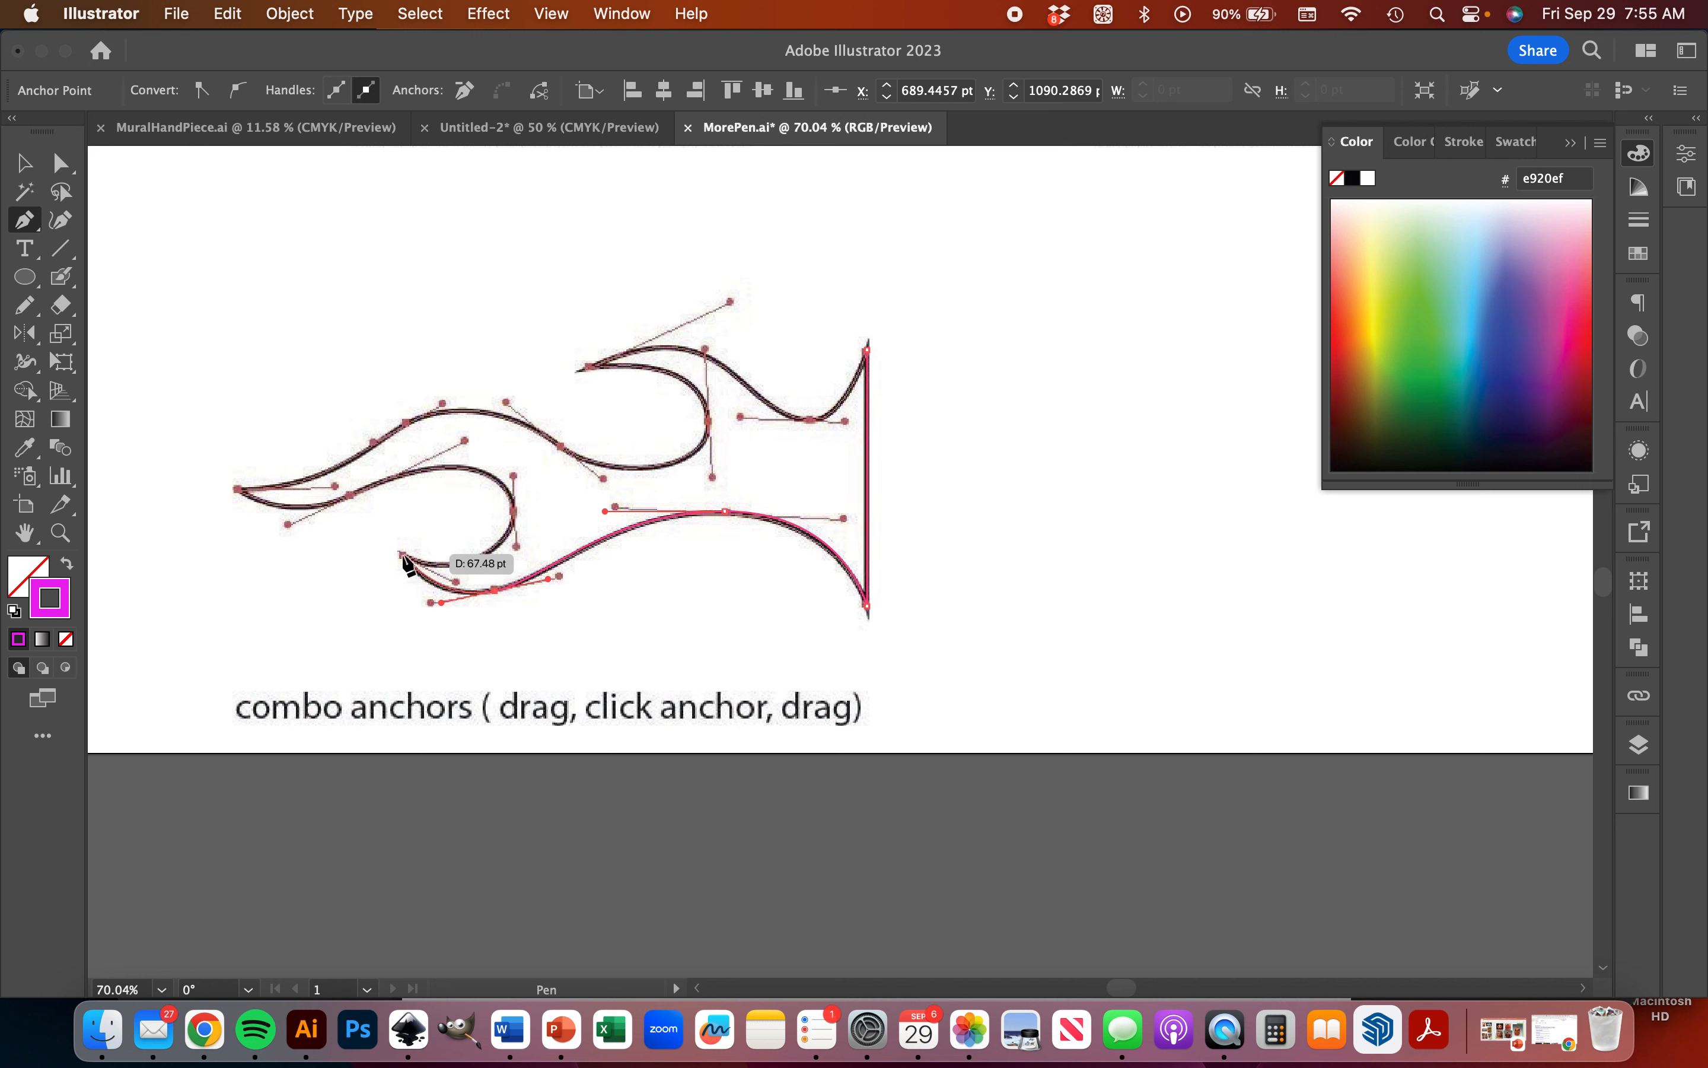
left_click_drag(383, 538, 379, 538)
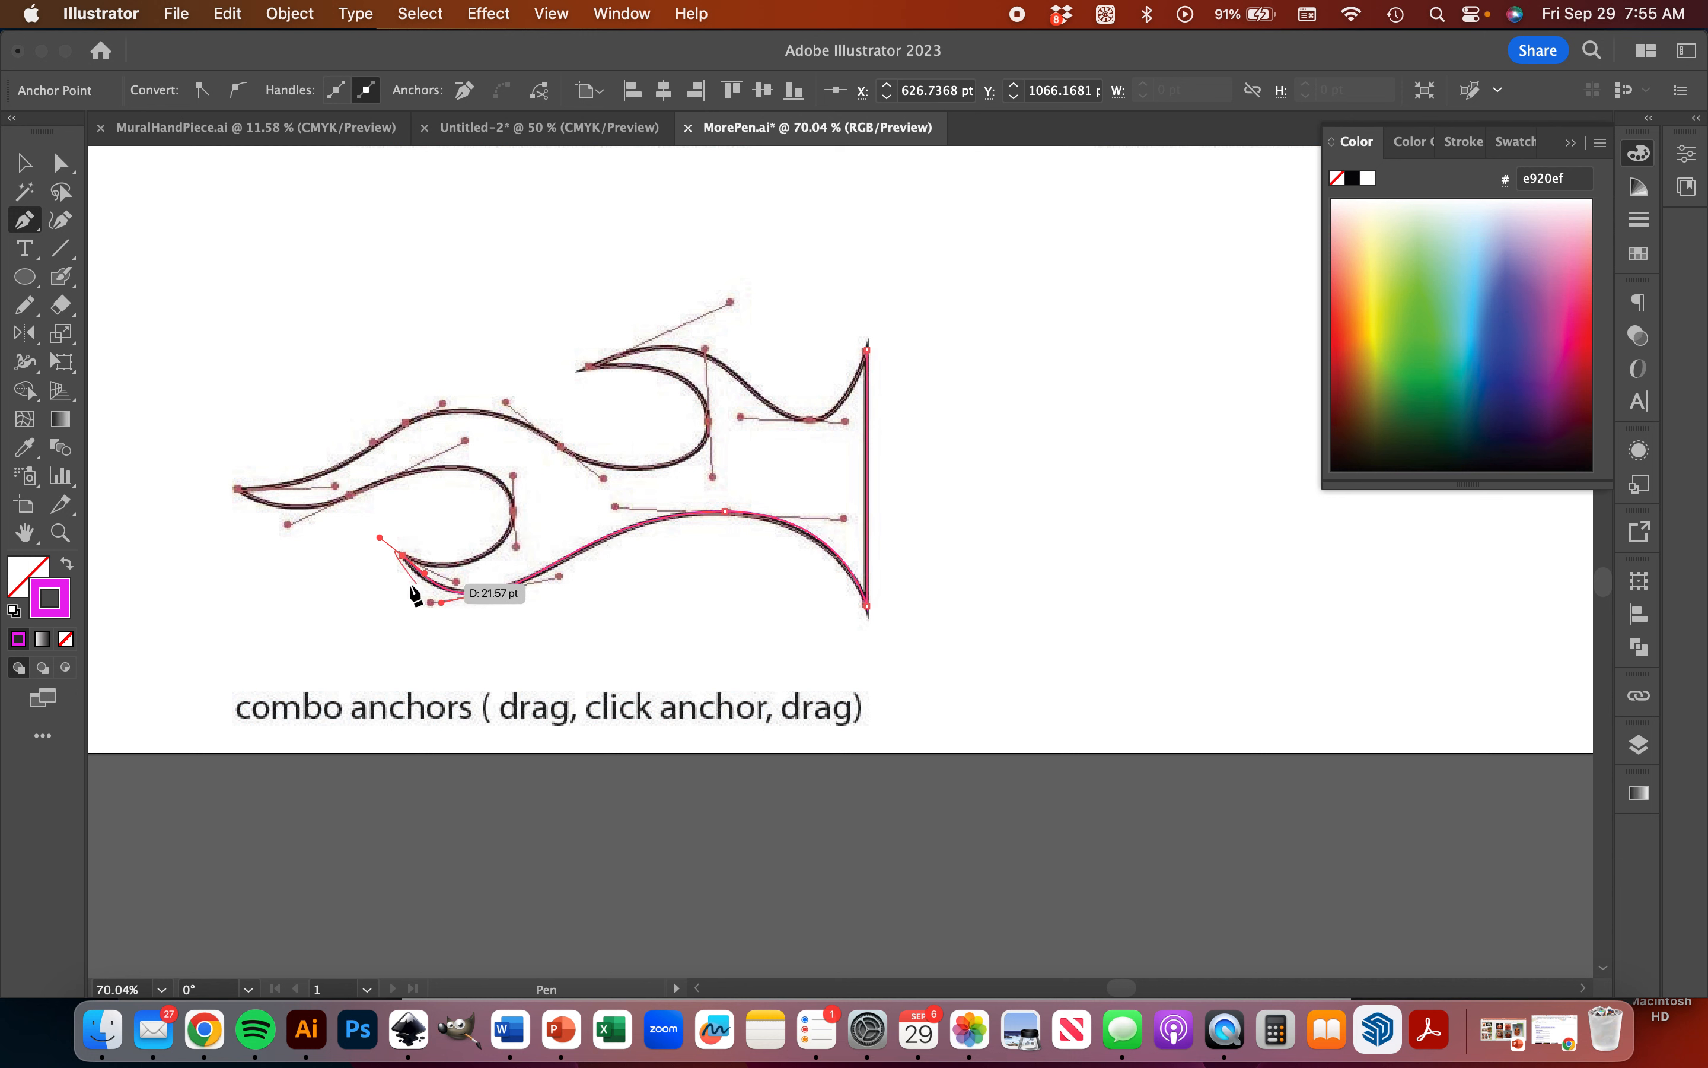
key("alt")
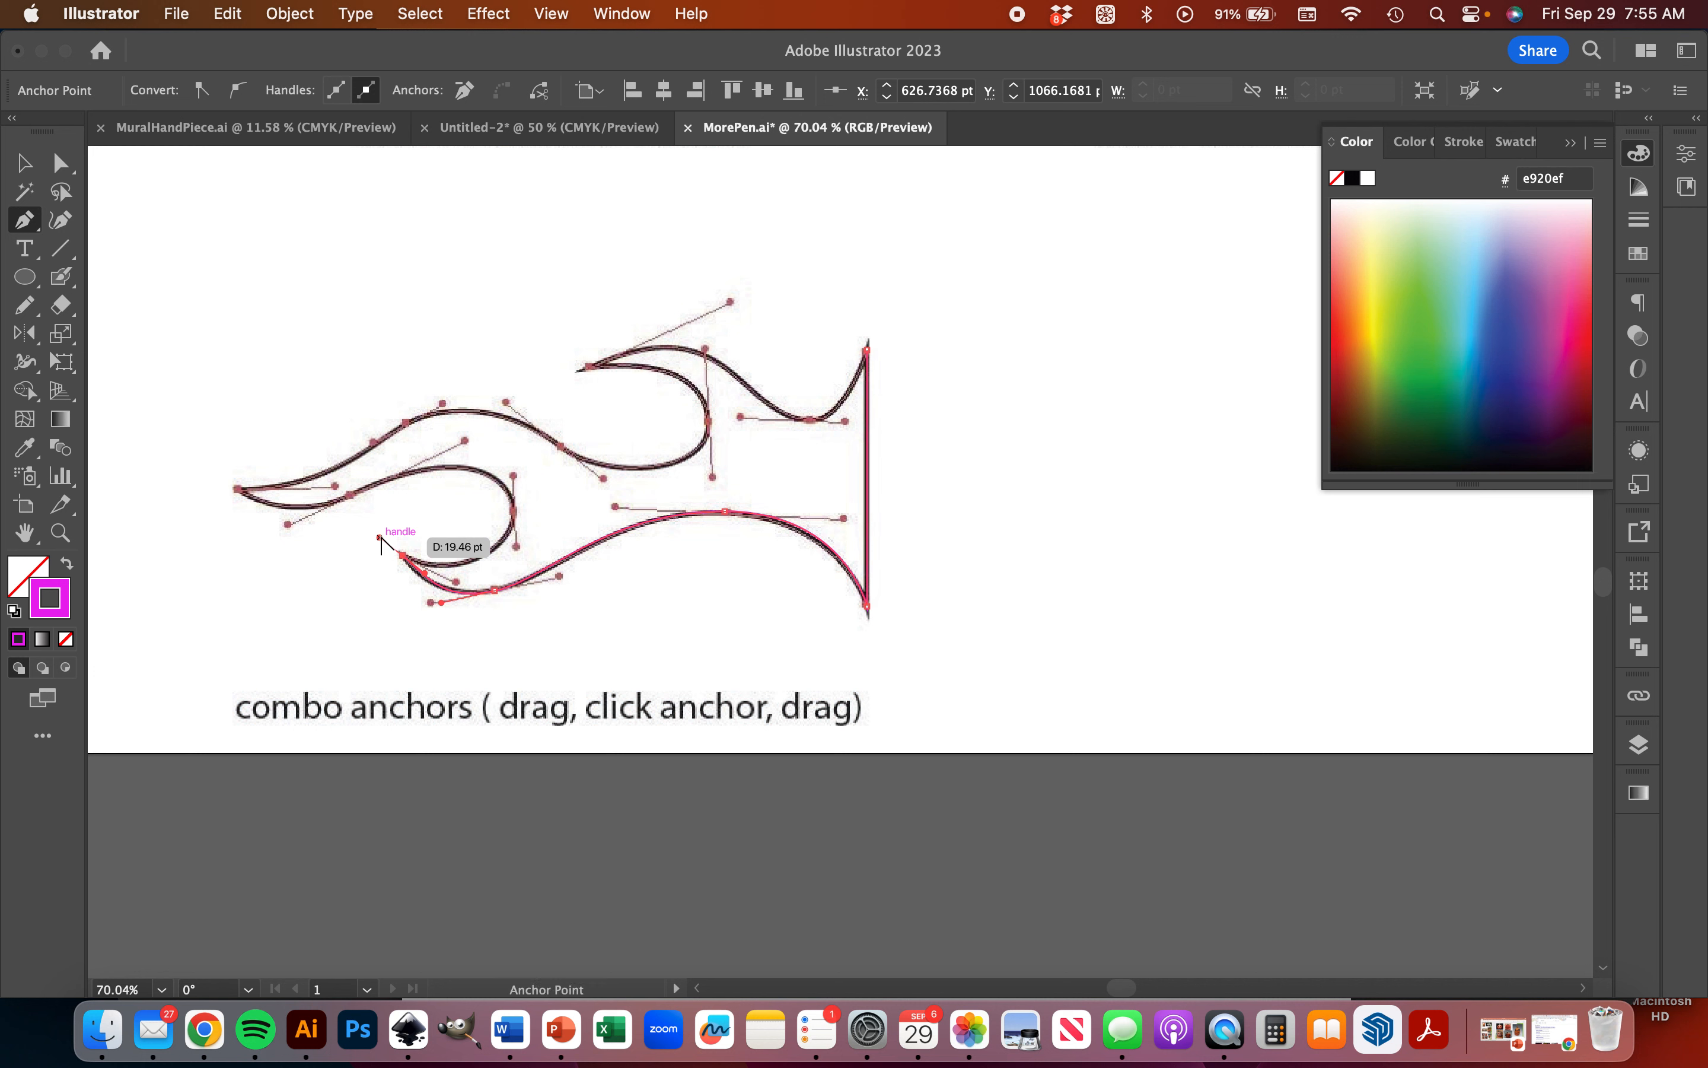
key("alt")
left_click_drag(378, 537, 393, 536)
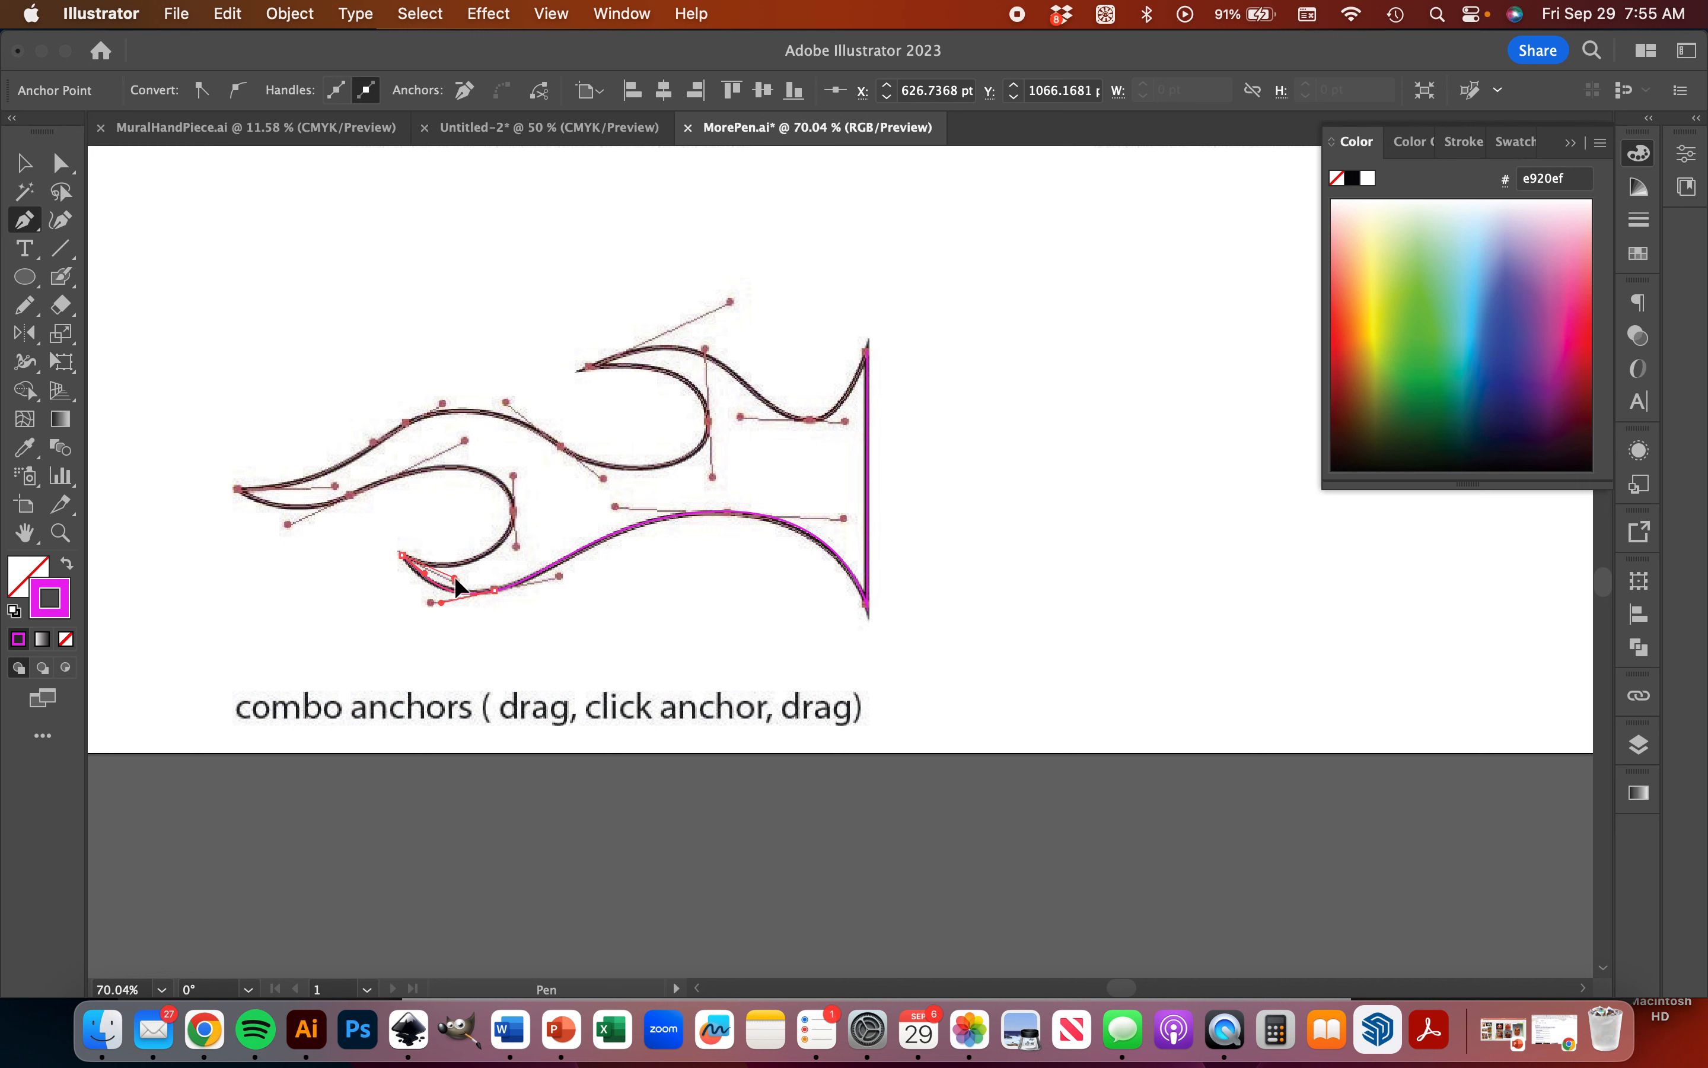
- Continue the flame path around the lower tongue to the far-left tip and back along the upper edge into the upper tongue's inner curve
left_click_drag(459, 581, 235, 545)
left_click(237, 489)
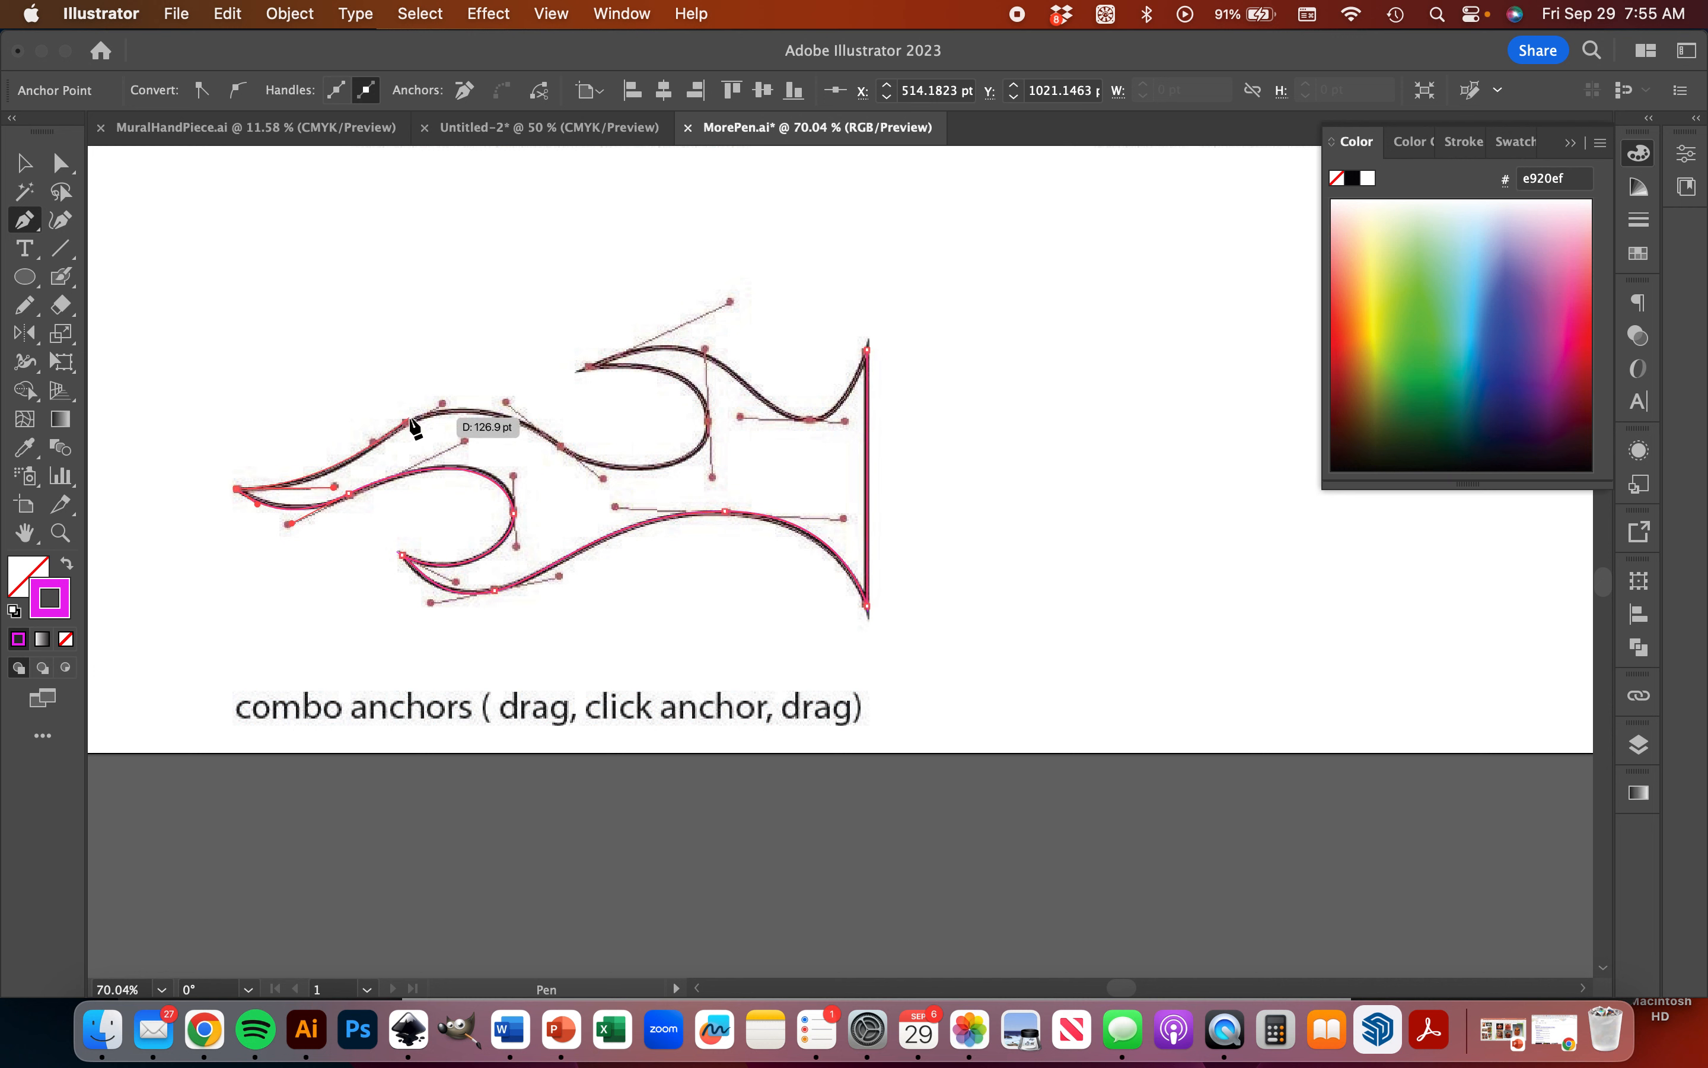
left_click(439, 407)
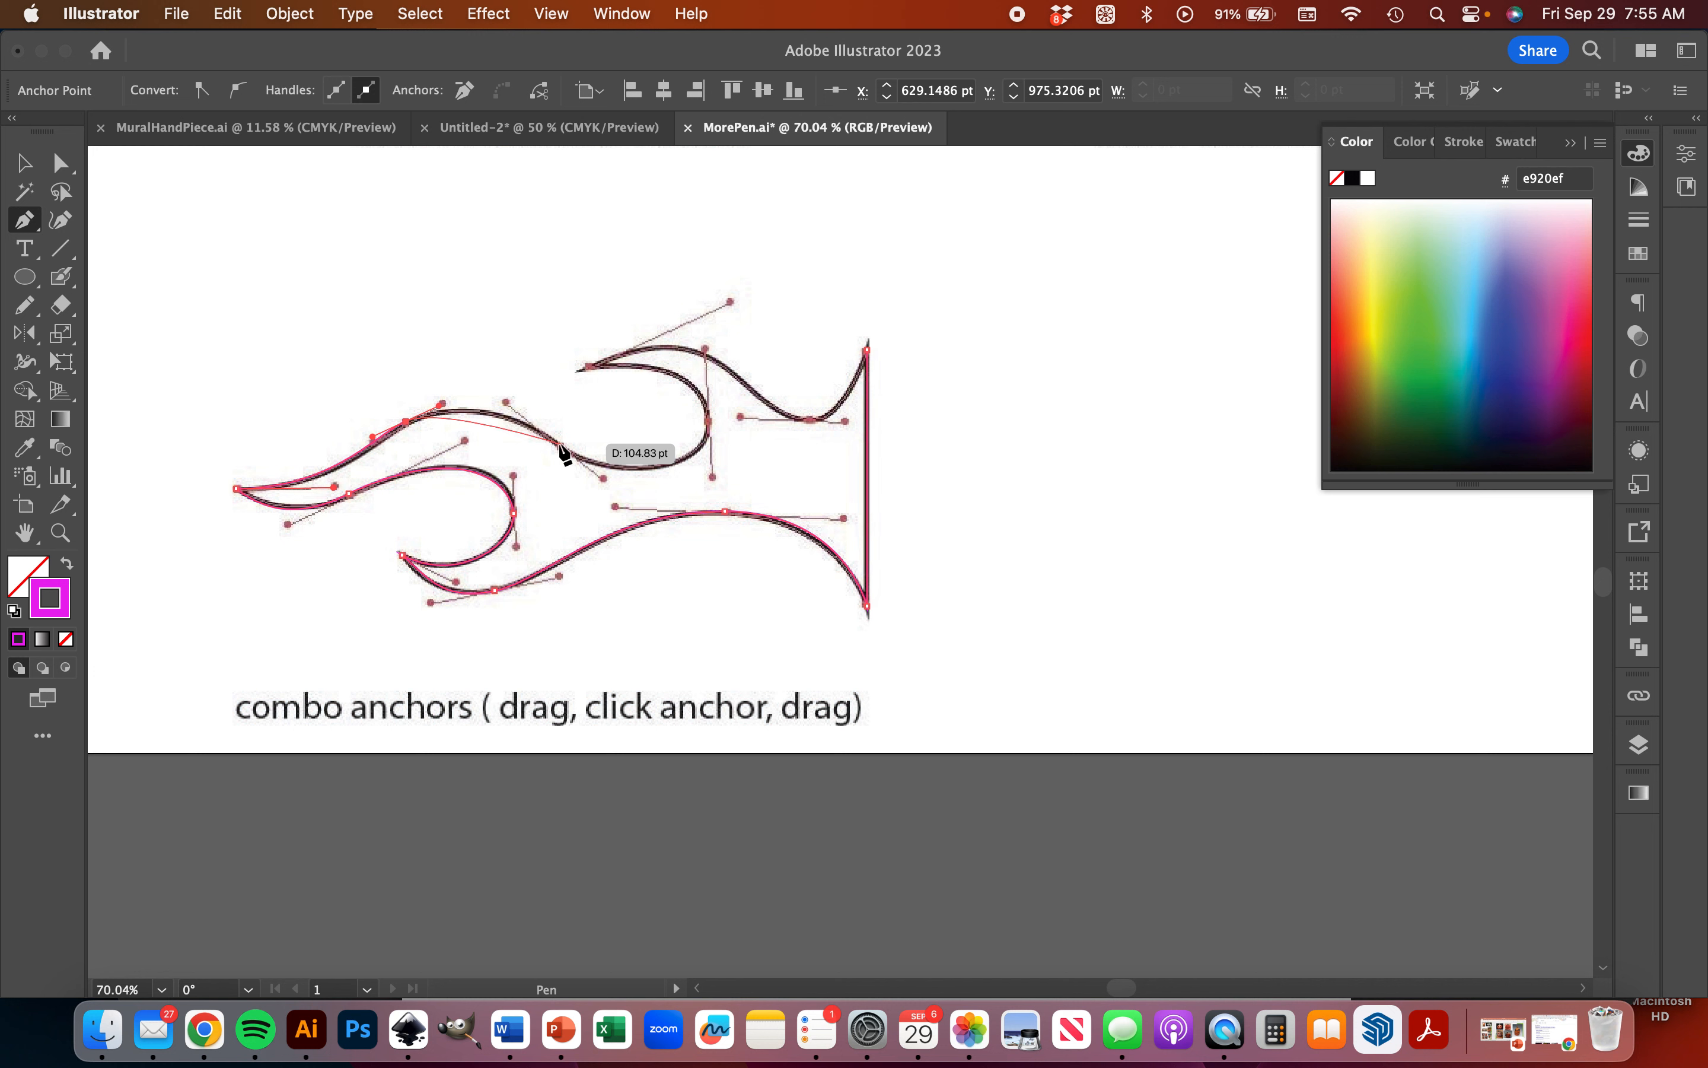
left_click_drag(561, 445, 603, 474)
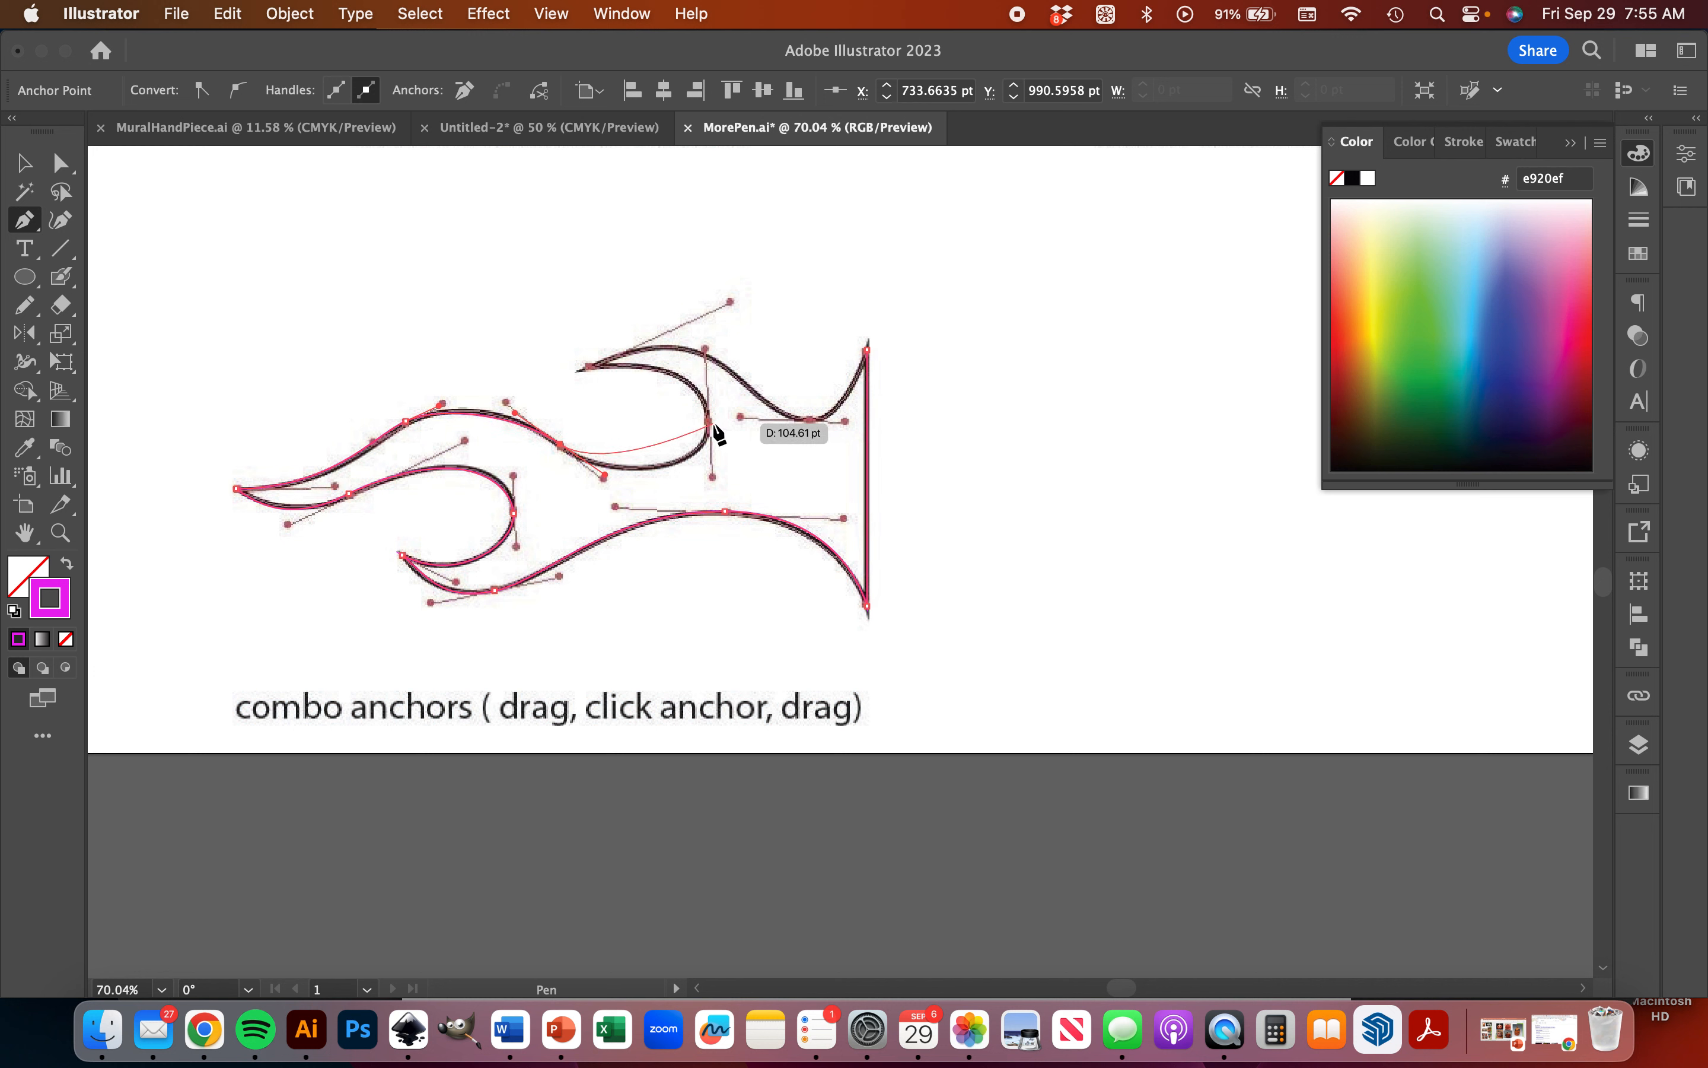
left_click_drag(709, 422, 703, 379)
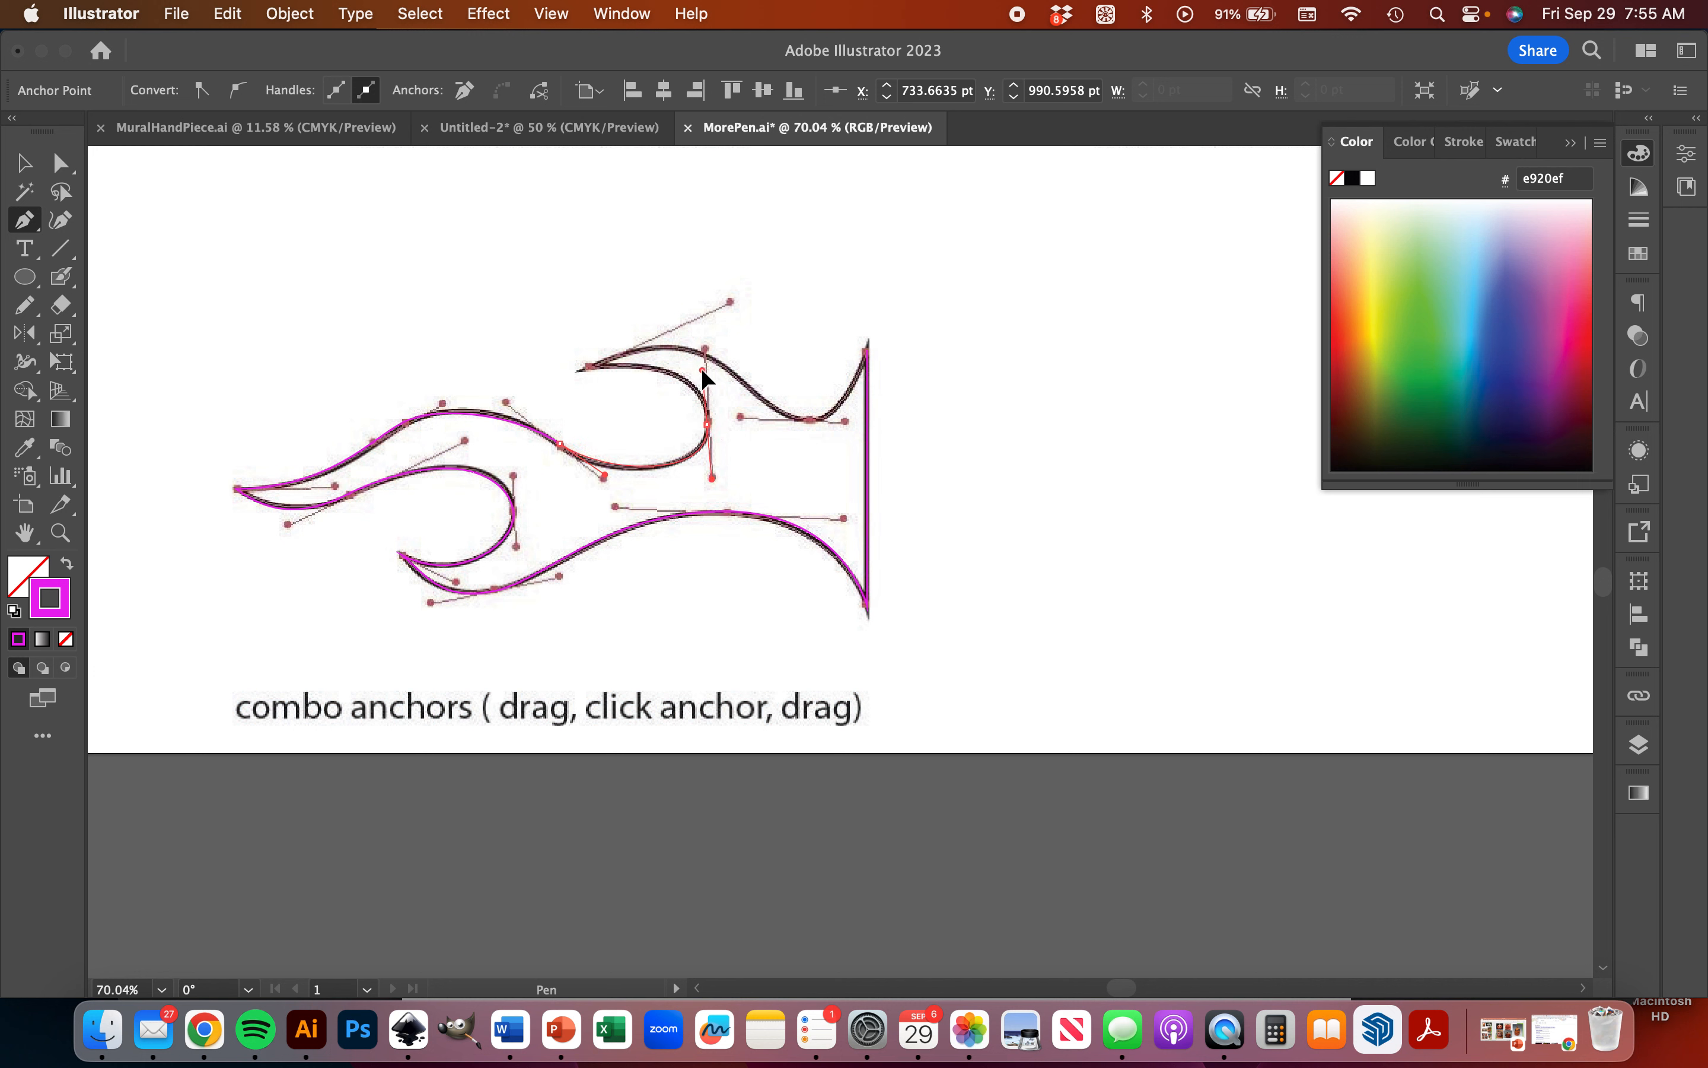
left_click_drag(703, 367, 705, 352)
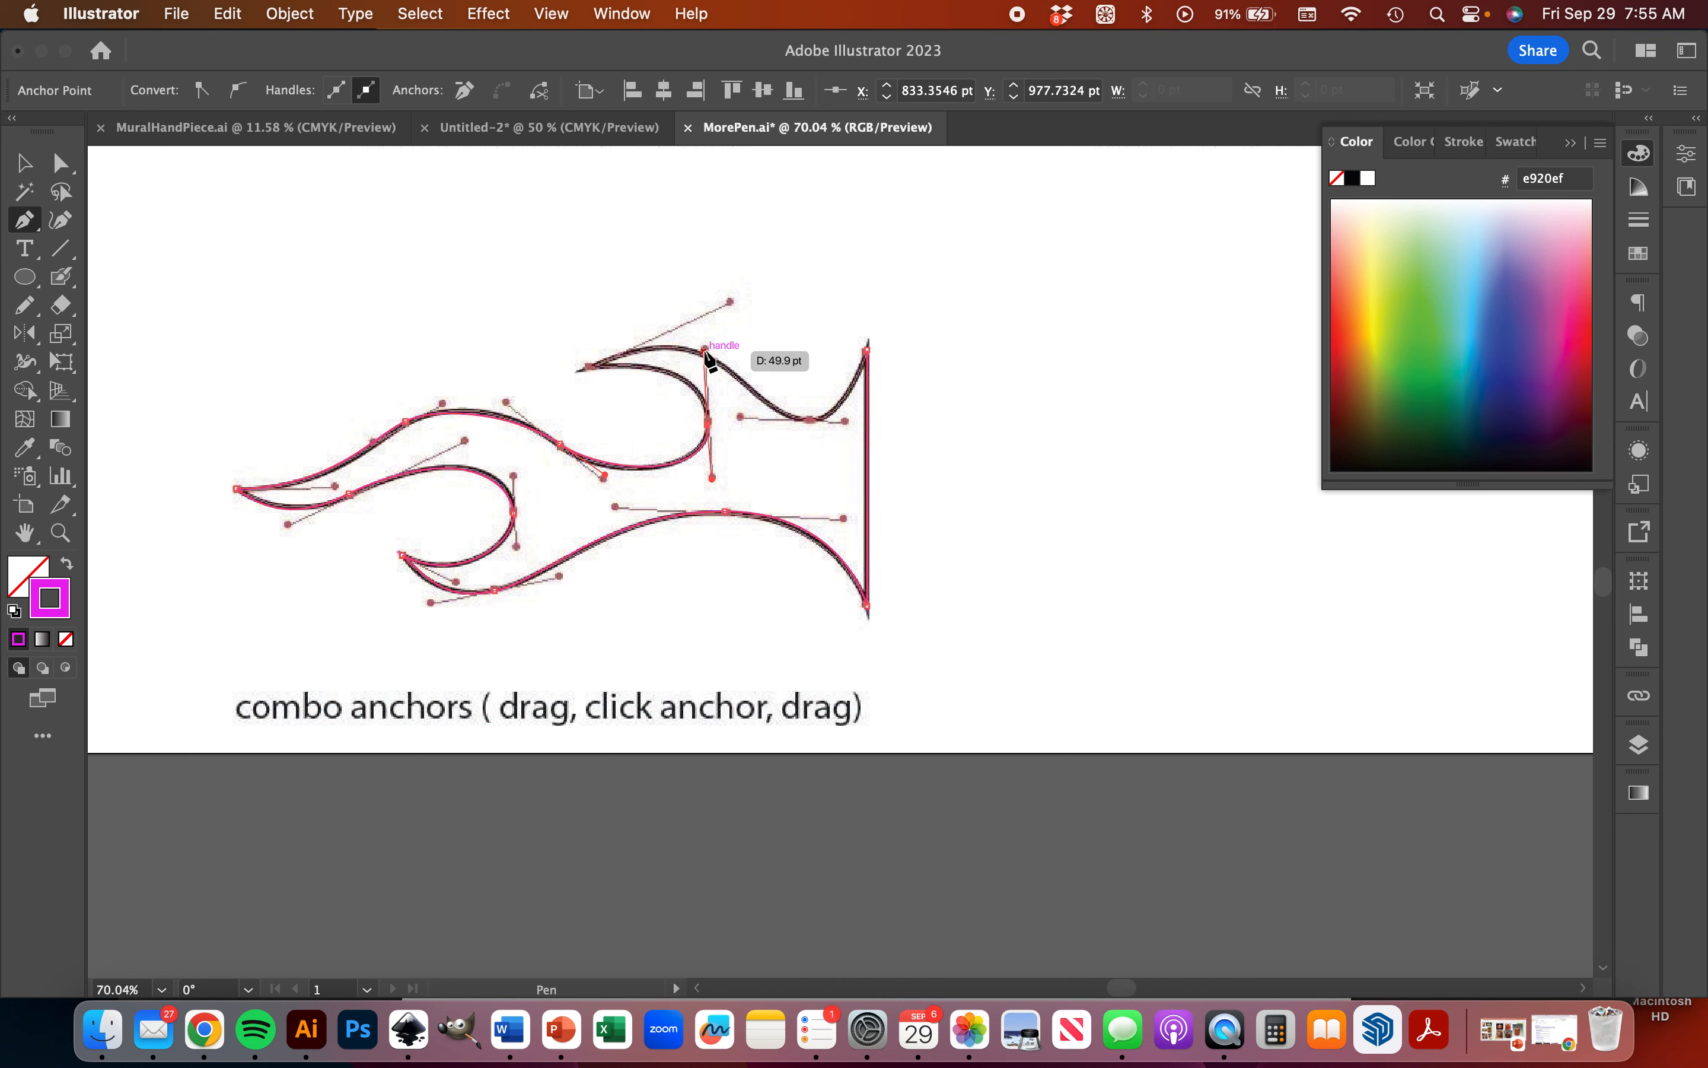
- Add a combination anchor at the upper flame tongue's tip, curve through the dip with a smooth anchor, and close the path at its starting anchor
left_click(588, 366)
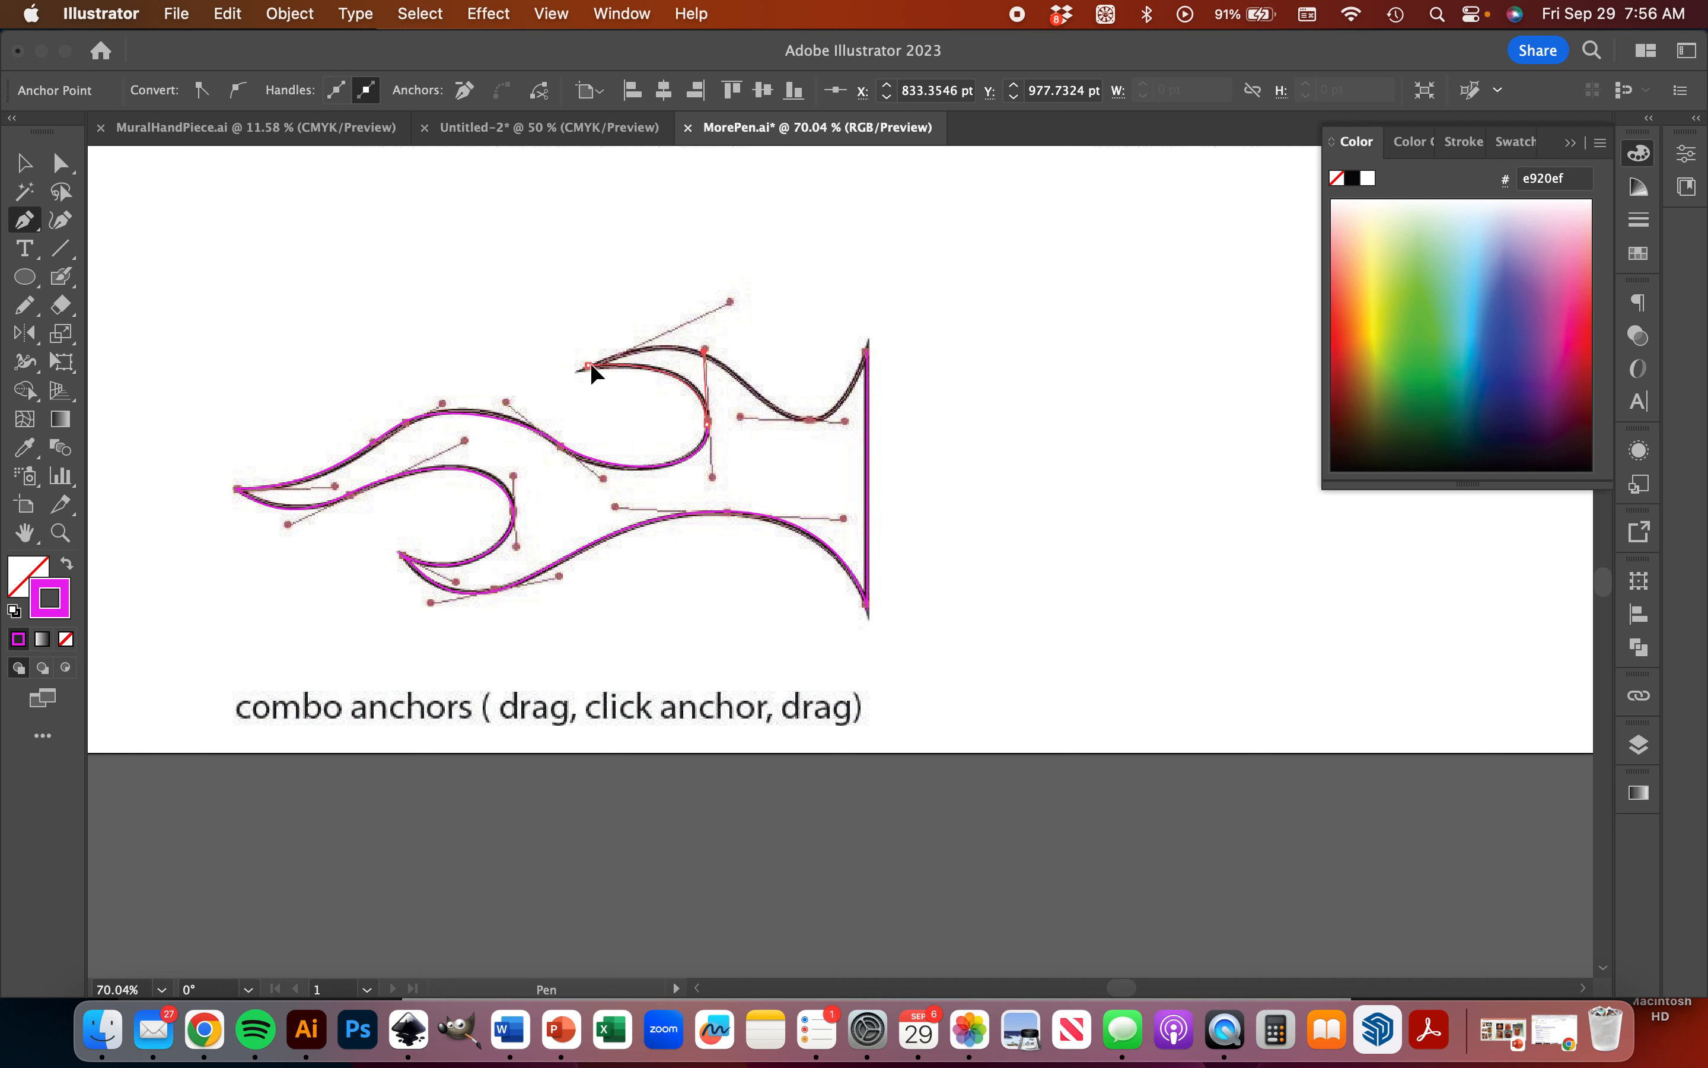
left_click_drag(733, 300, 732, 301)
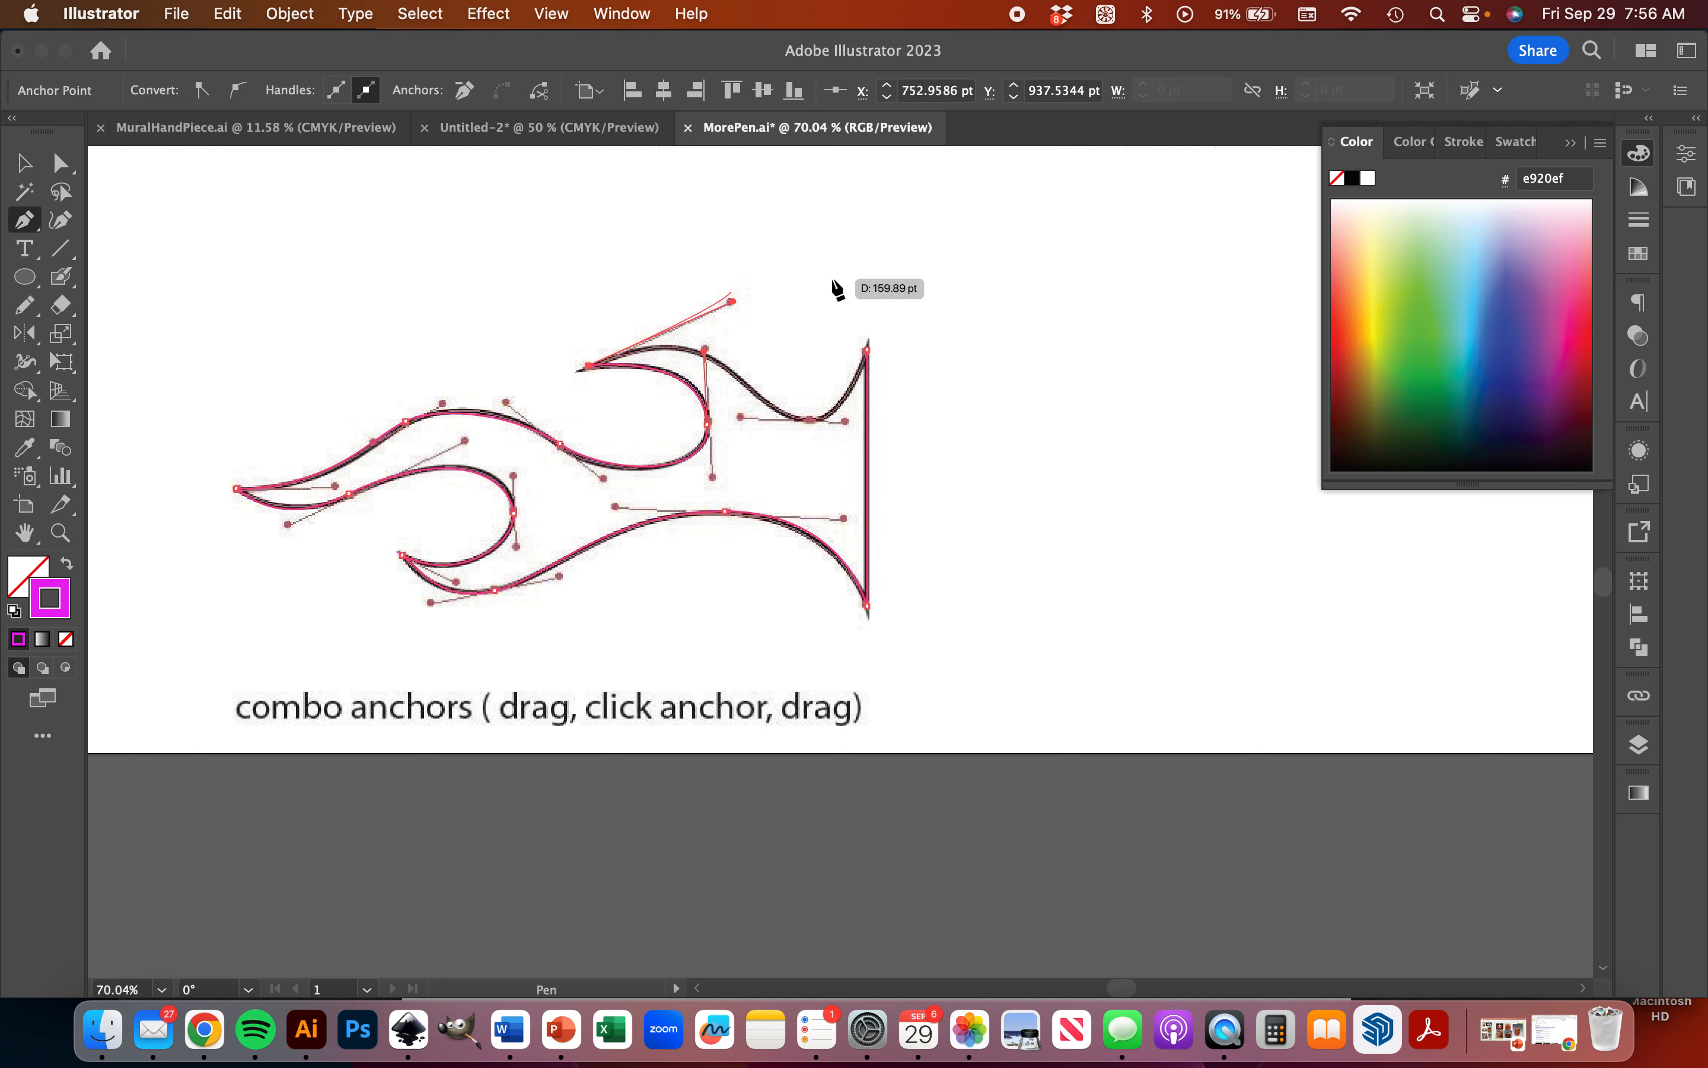
left_click_drag(806, 418, 847, 418)
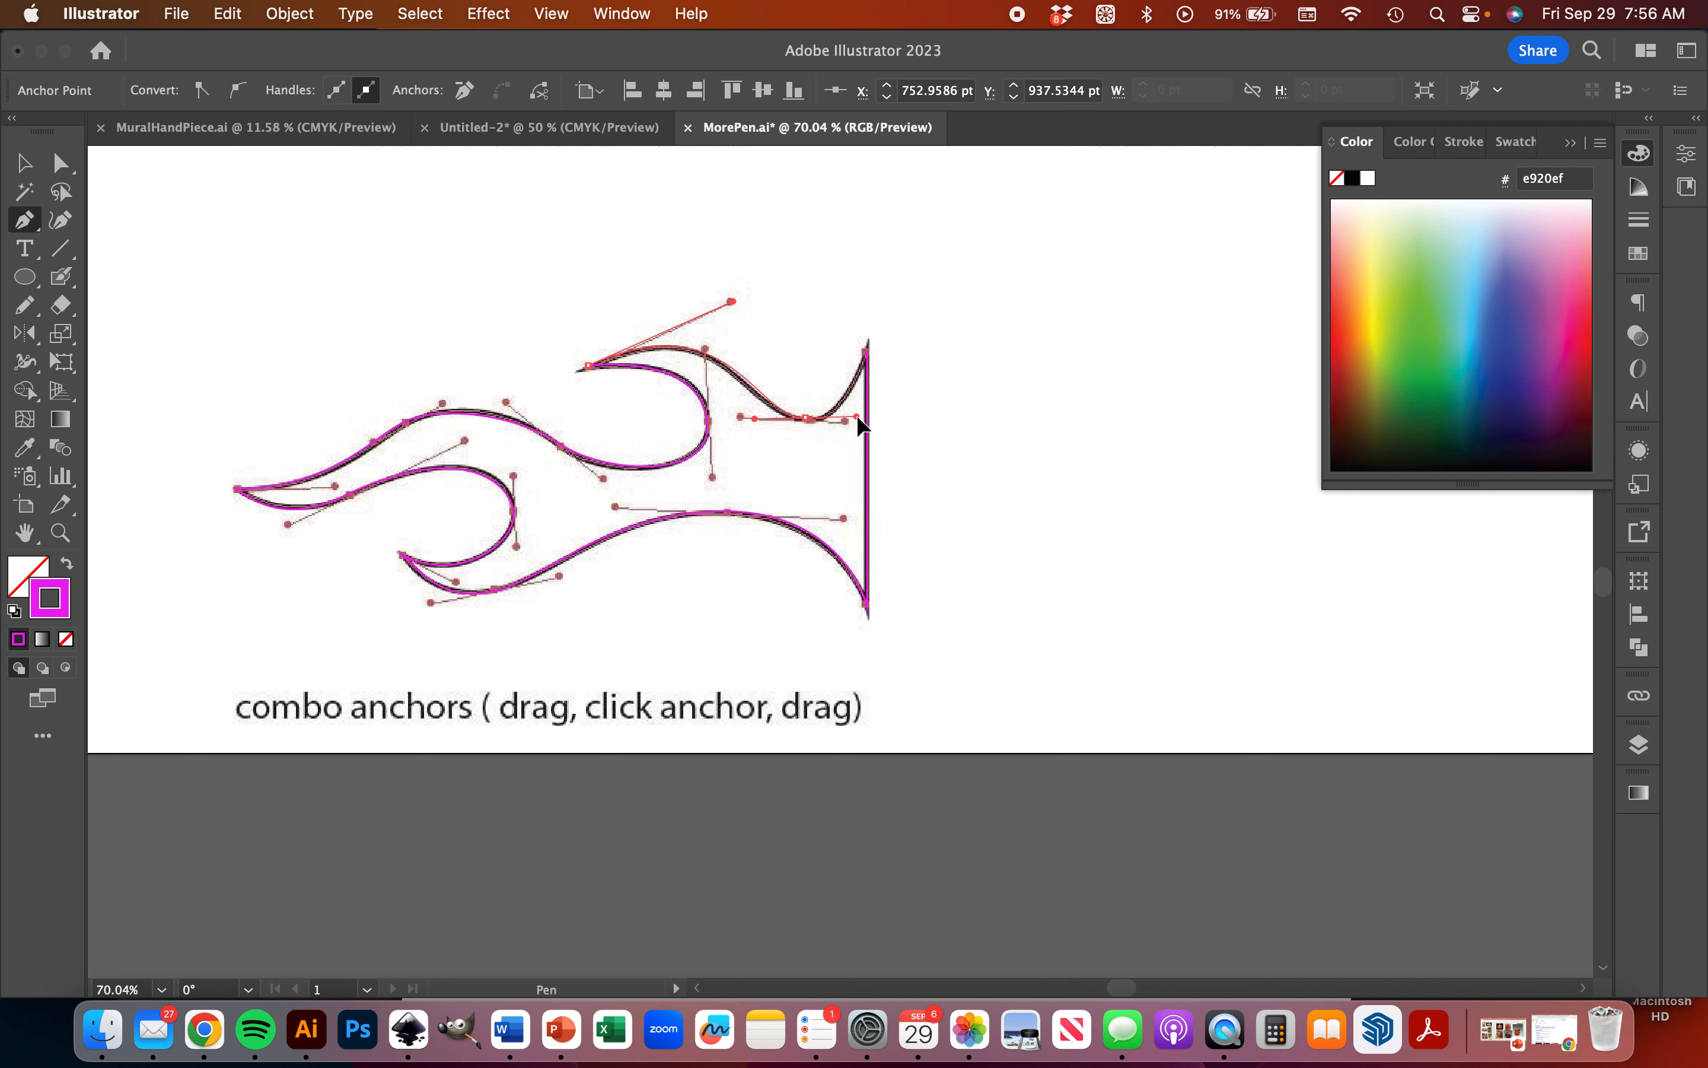
left_click(866, 415)
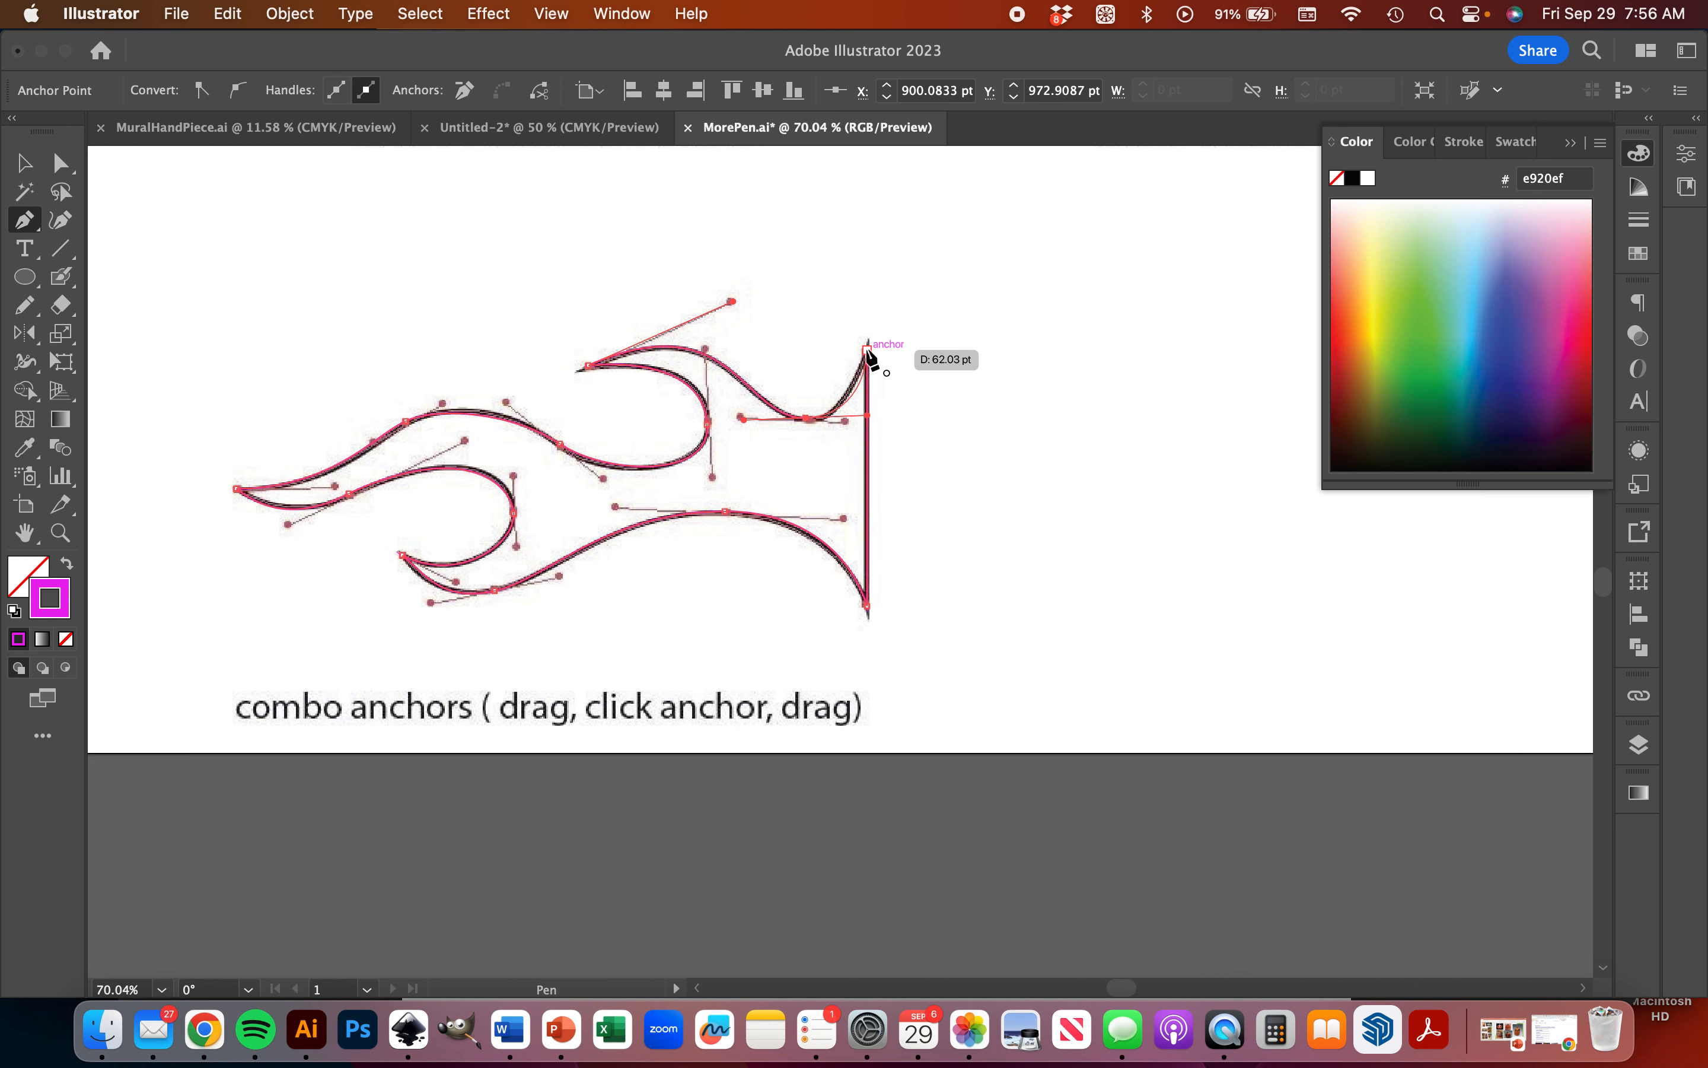
left_click(868, 347)
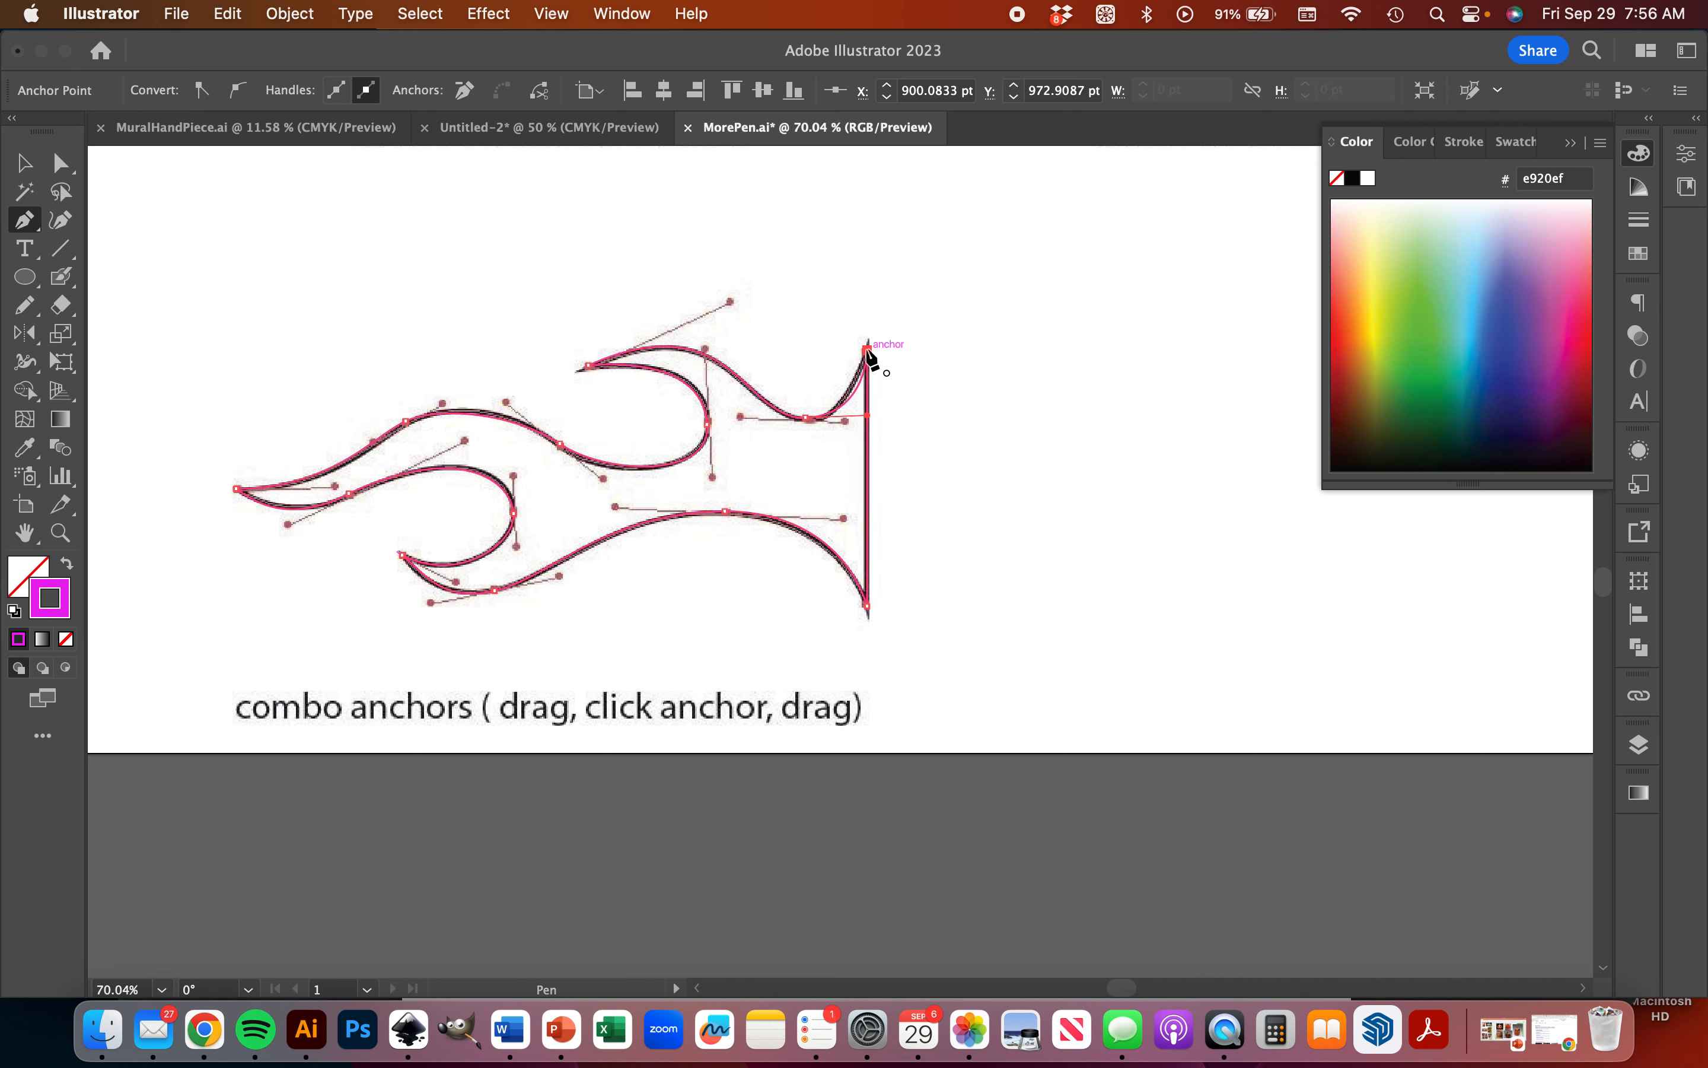
- Start tracing the large key with its straight upper shaft edge, rounded end and diagonal tip down to the first tooth
scroll(1162, 595, "right", 5)
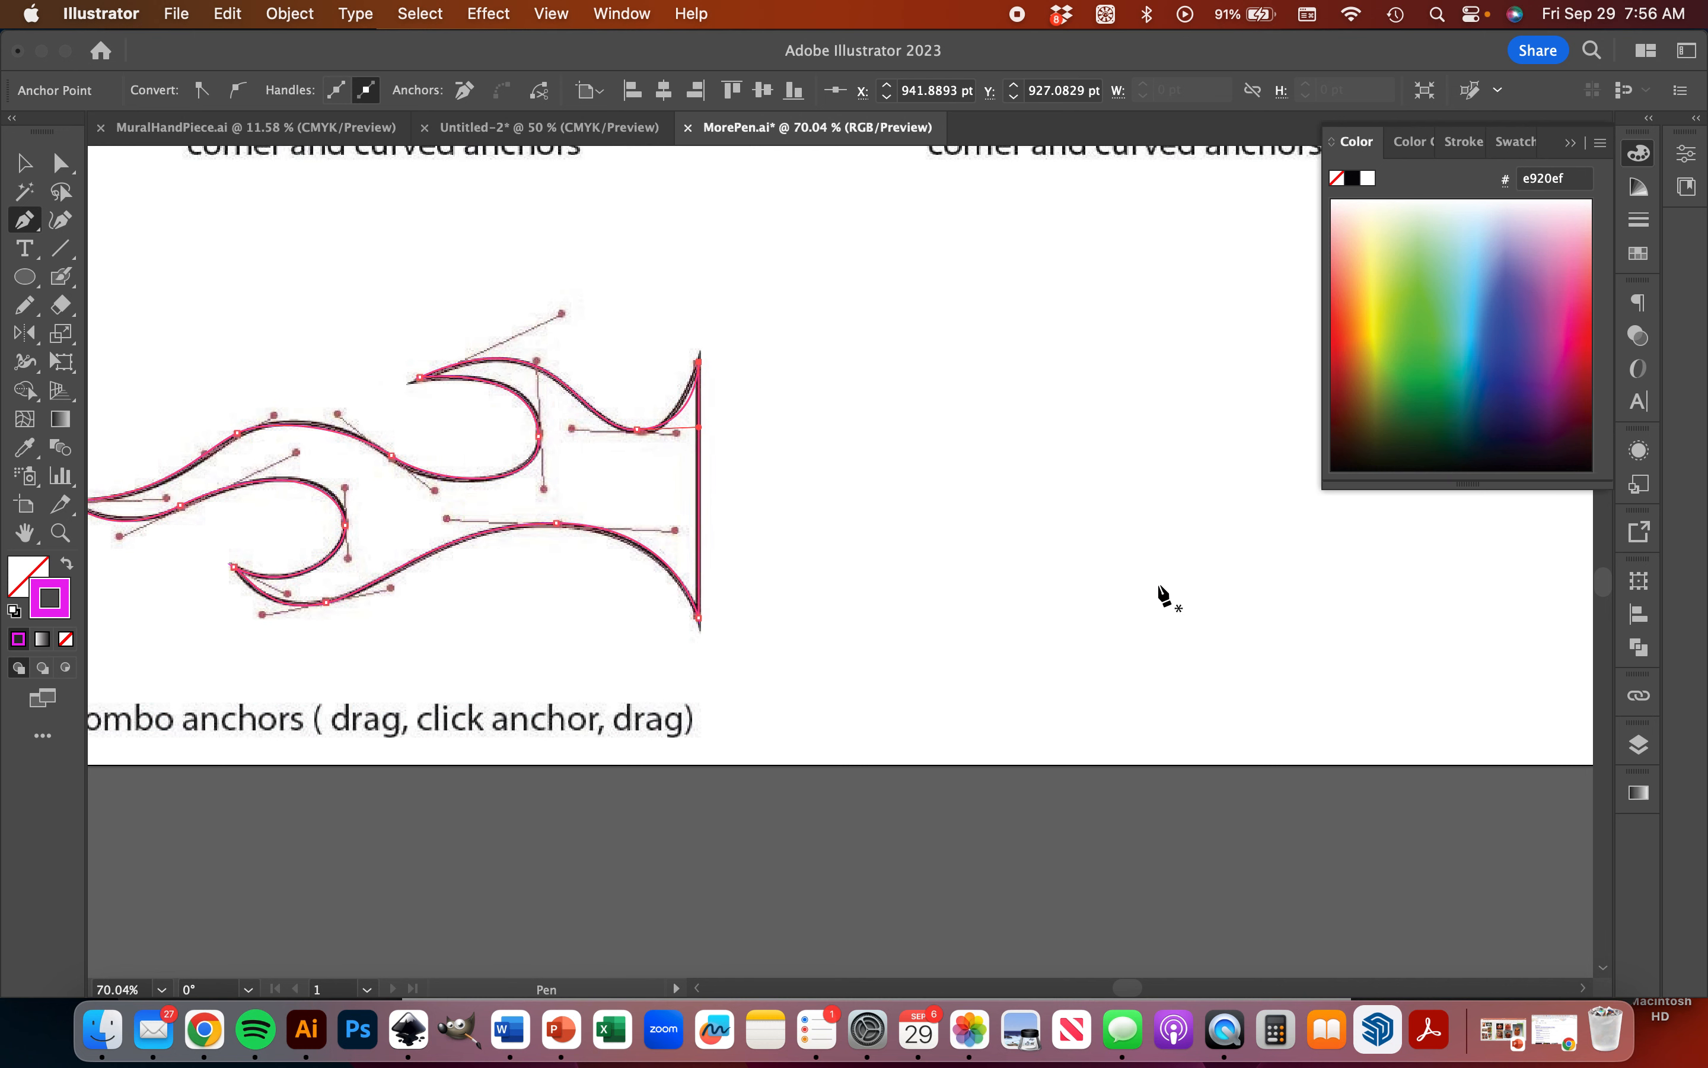
scroll(507, 446, "right", 5)
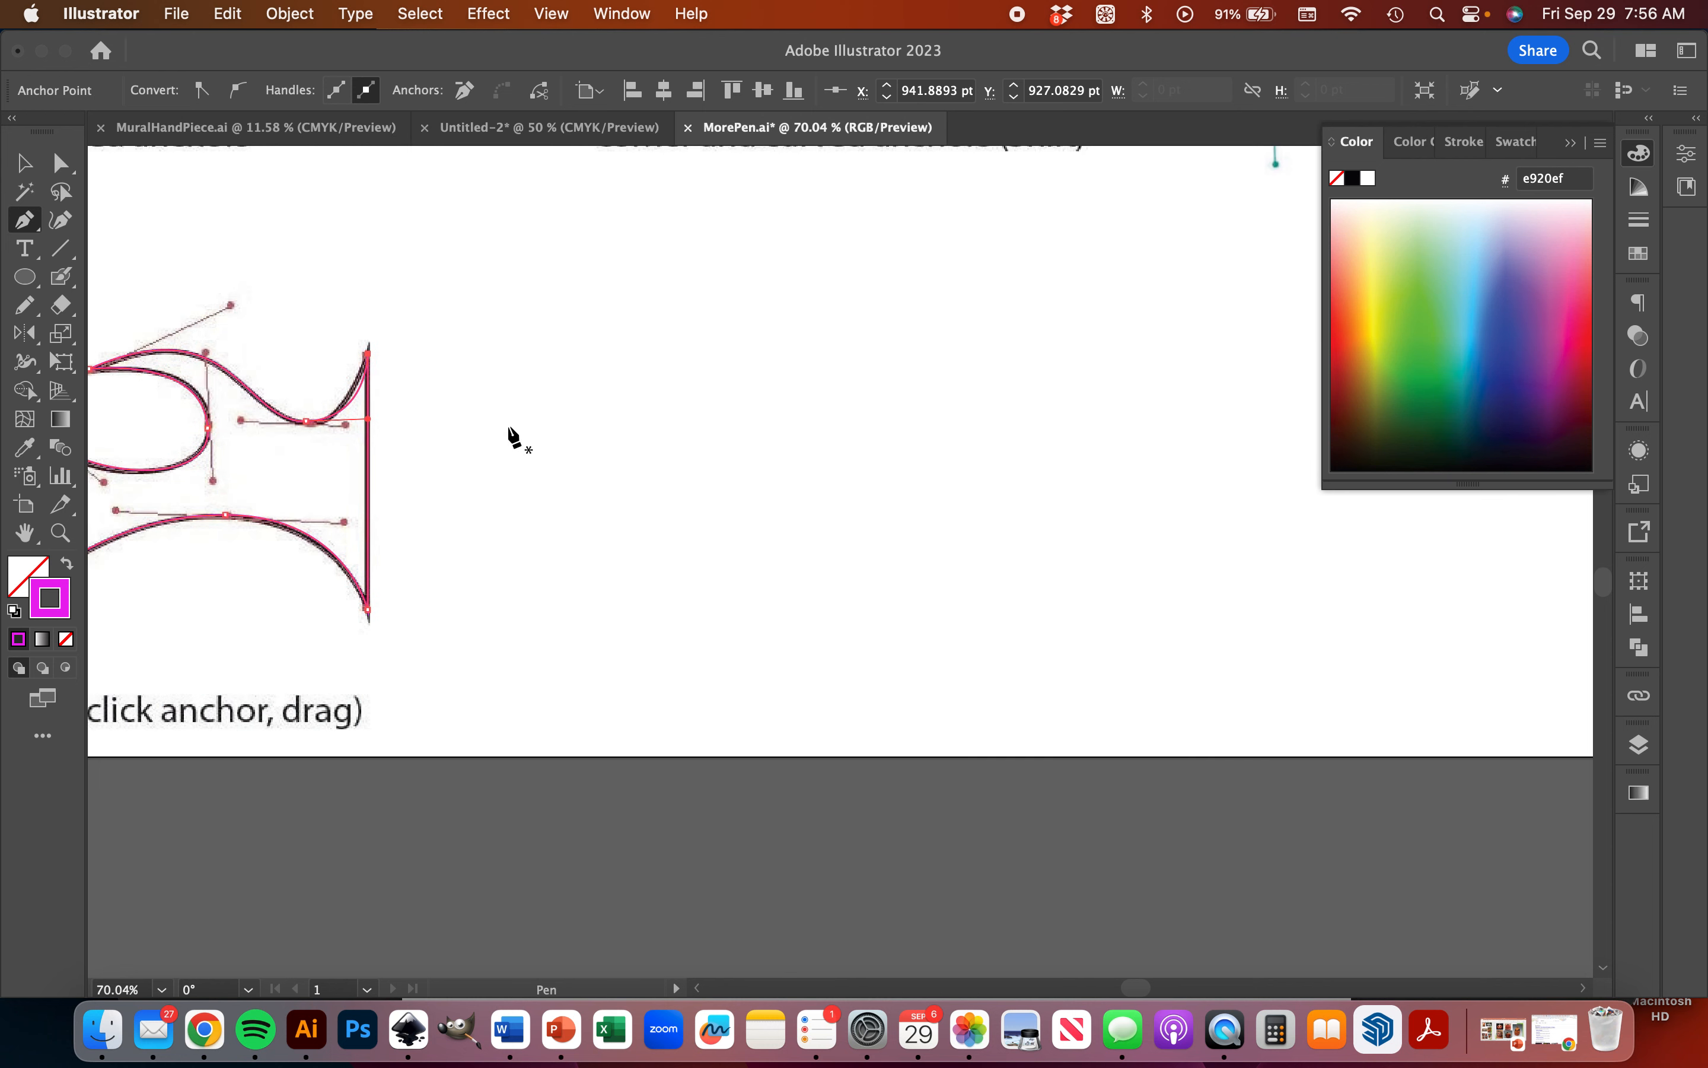
scroll(513, 438, "right", 10)
scroll(514, 437, "up", 7)
scroll(514, 438, "up", 4)
scroll(514, 438, "right", 3)
scroll(514, 438, "down", 3)
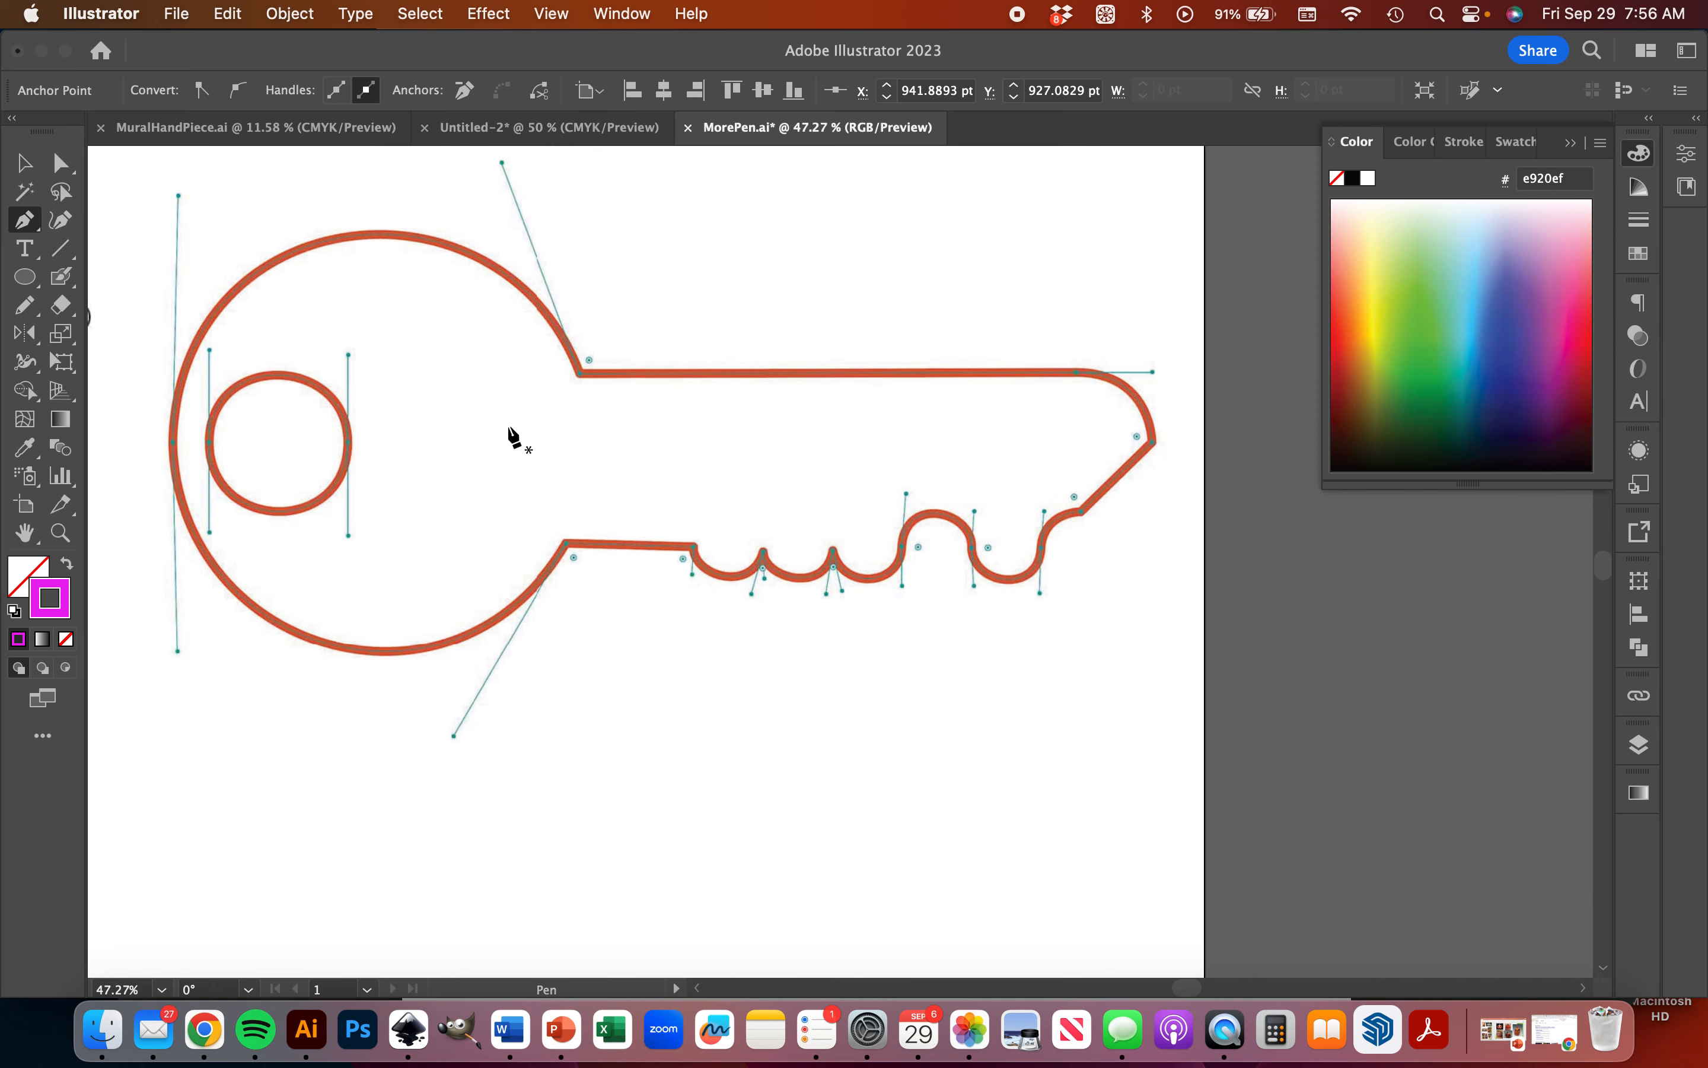
scroll(514, 437, "left", 1)
scroll(514, 437, "down", 1)
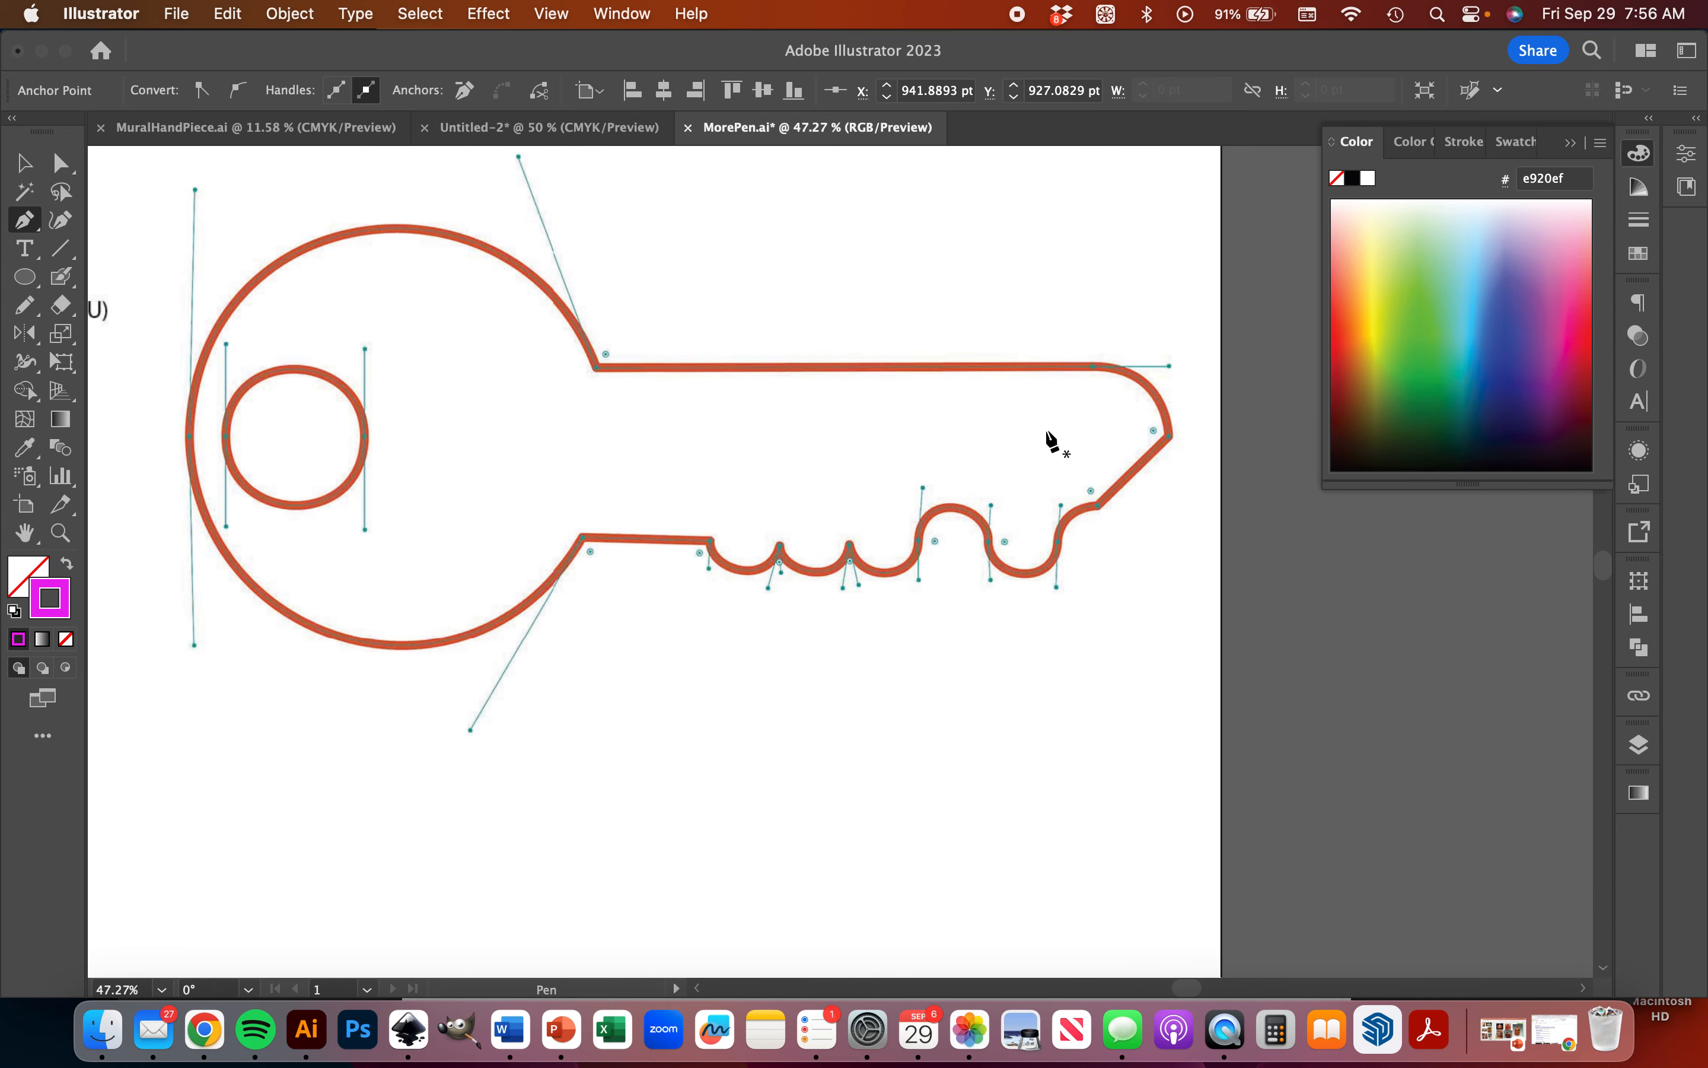
left_click(598, 368)
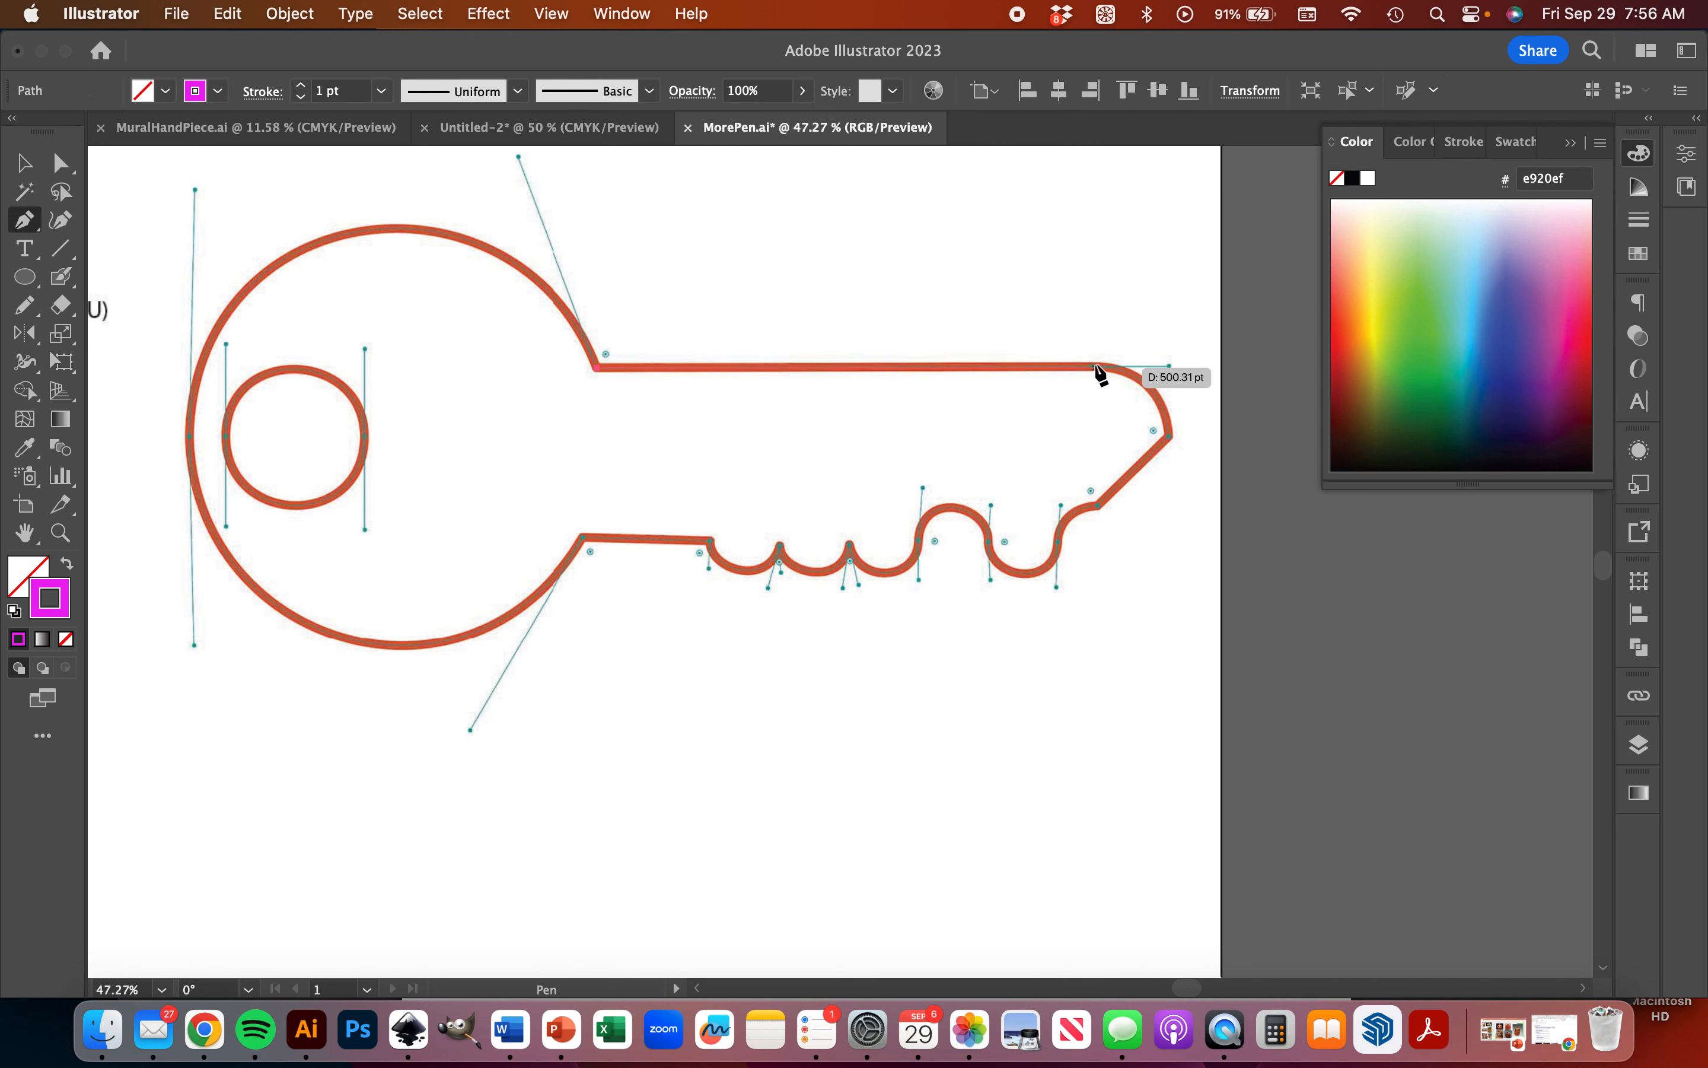
scroll(1100, 374, "right", 3)
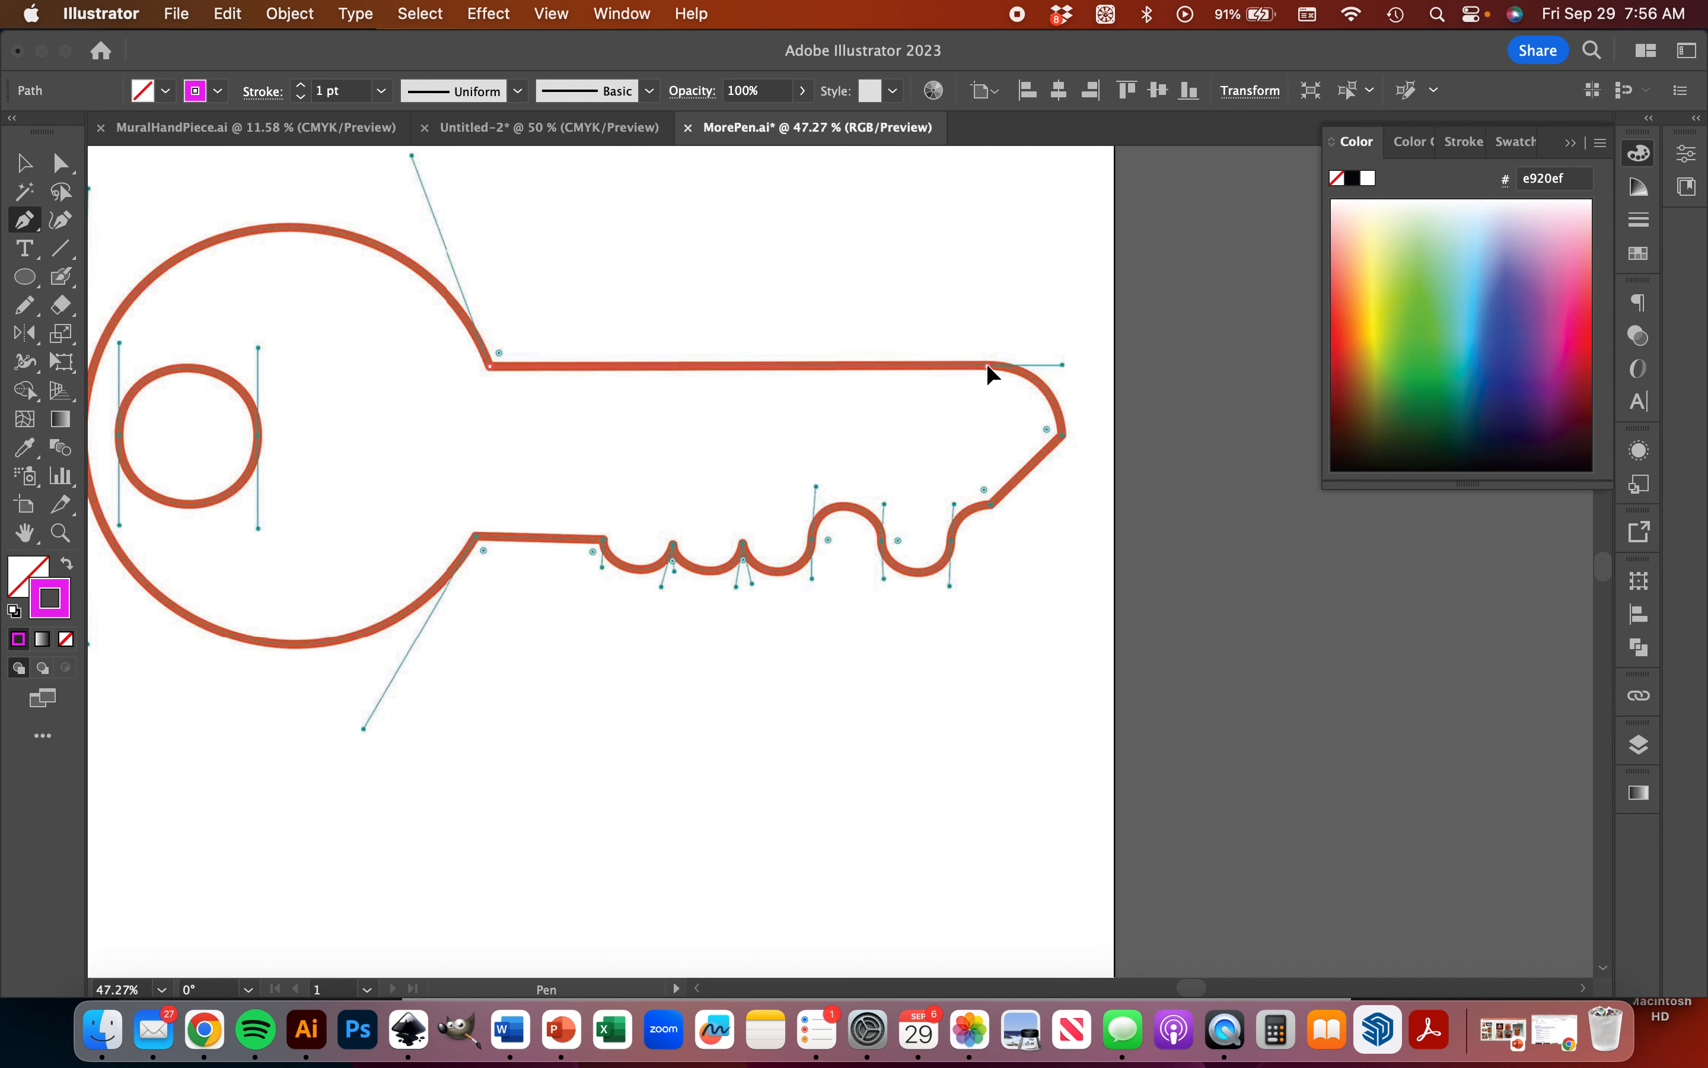
left_click(1062, 364, "super")
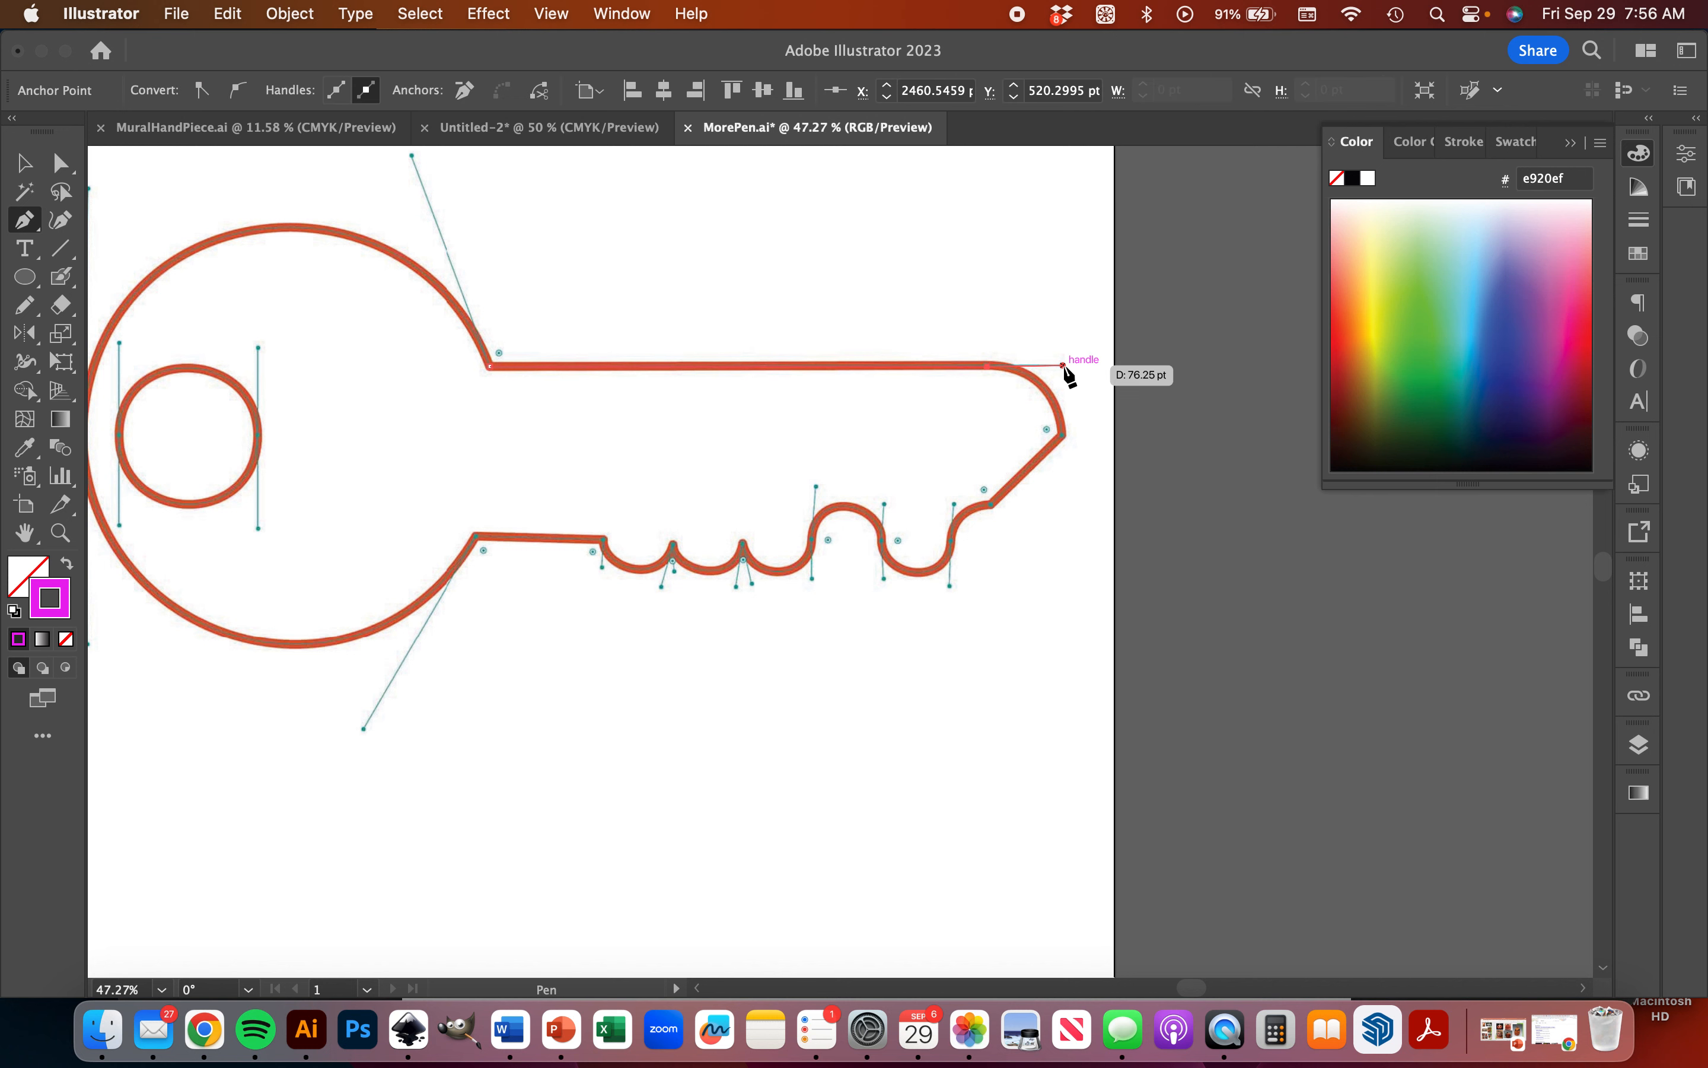
left_click(1063, 439, "super")
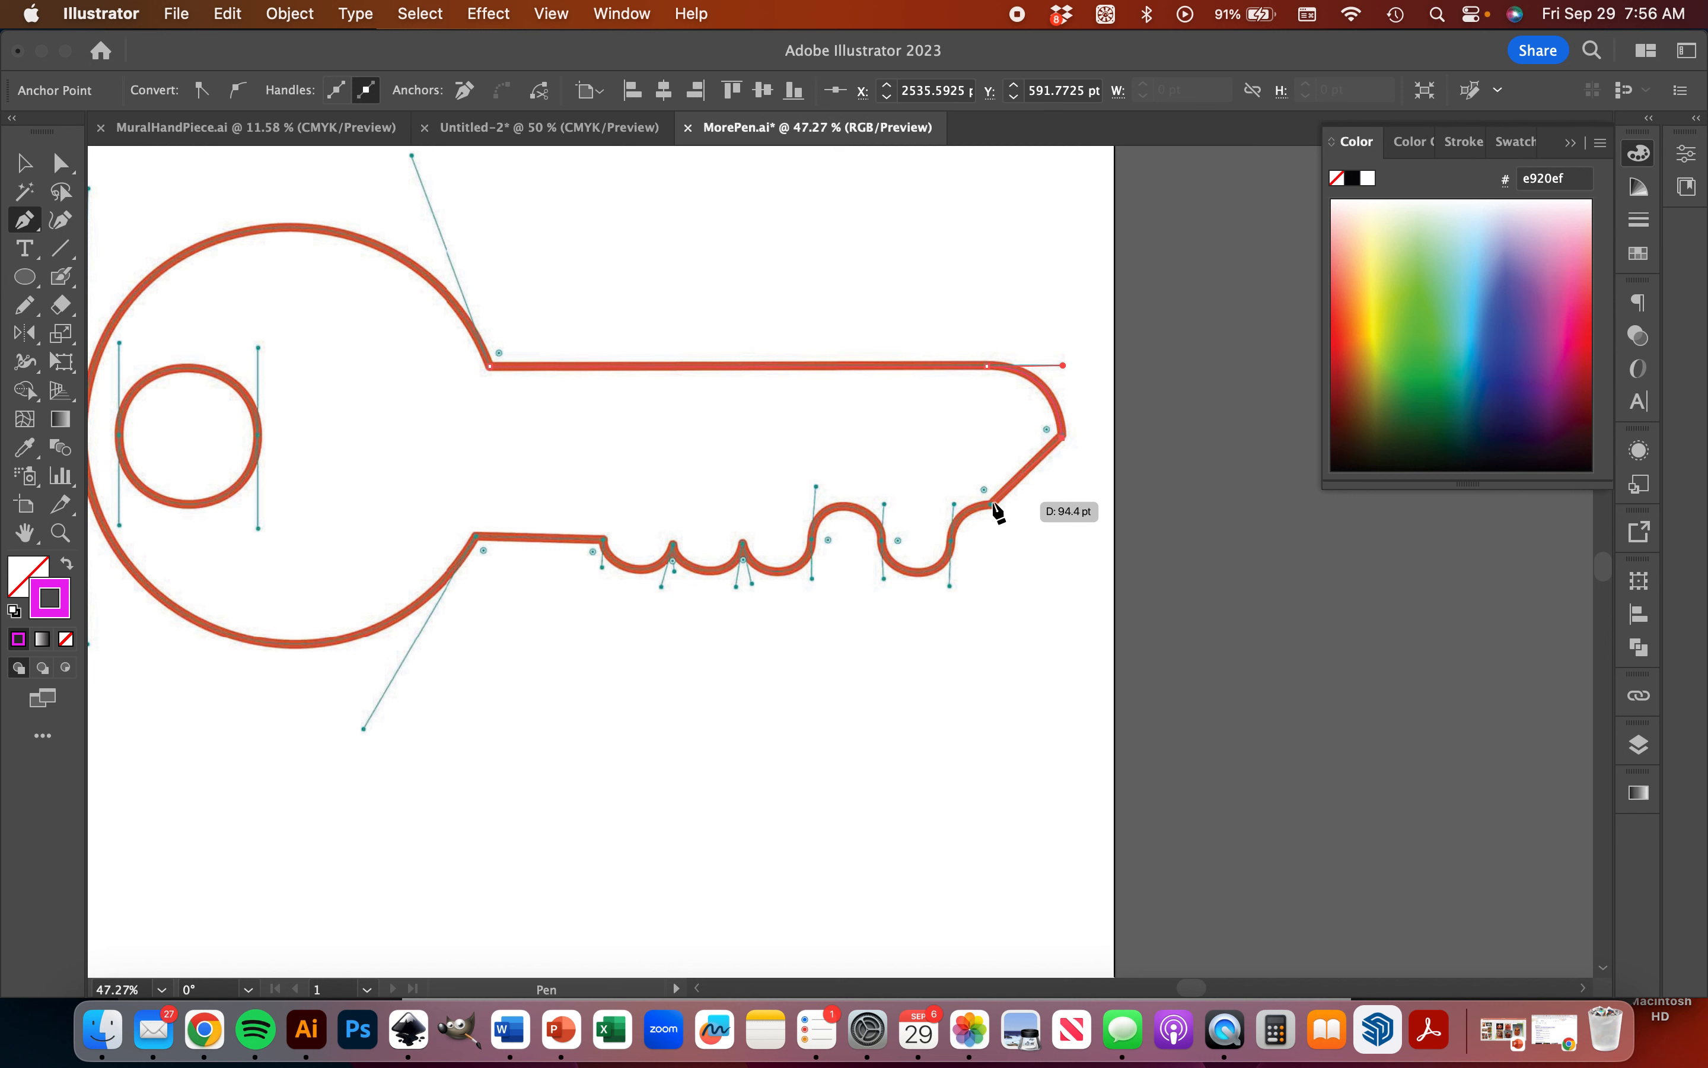
left_click(992, 504)
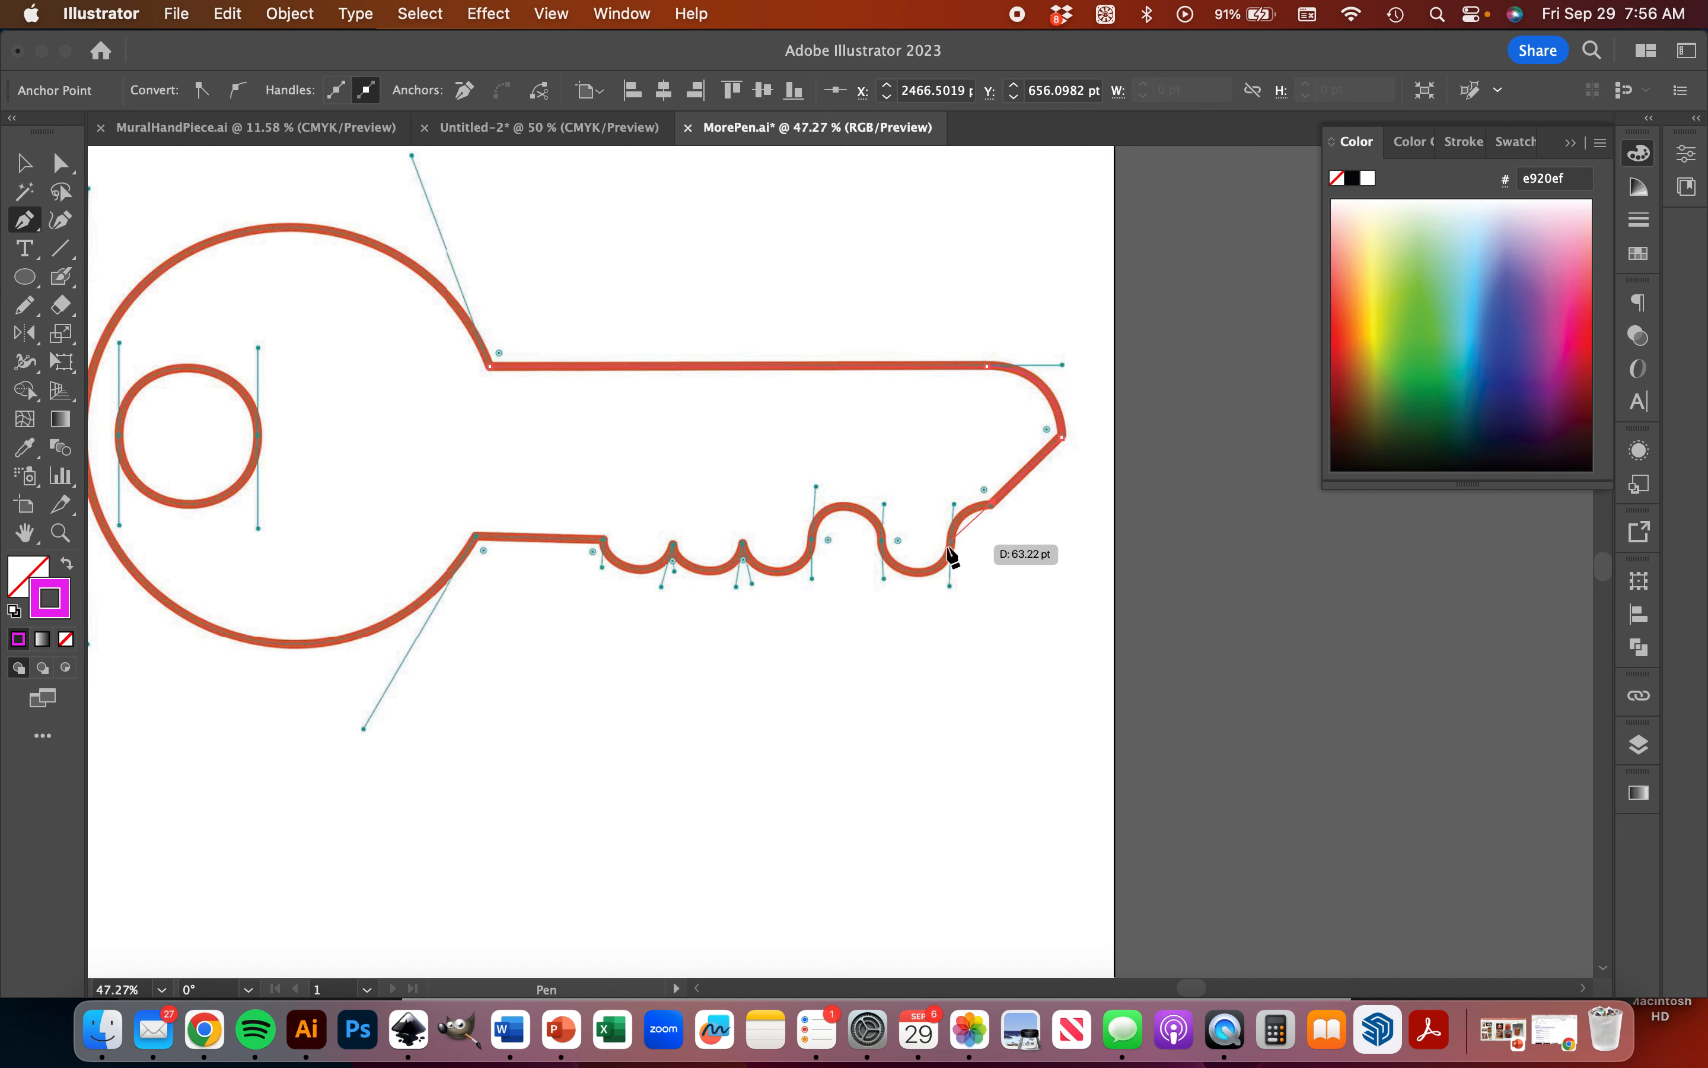
- Trace the key's large wavy teeth with smooth anchors and vertical handles at each transition
left_click(952, 540, "super")
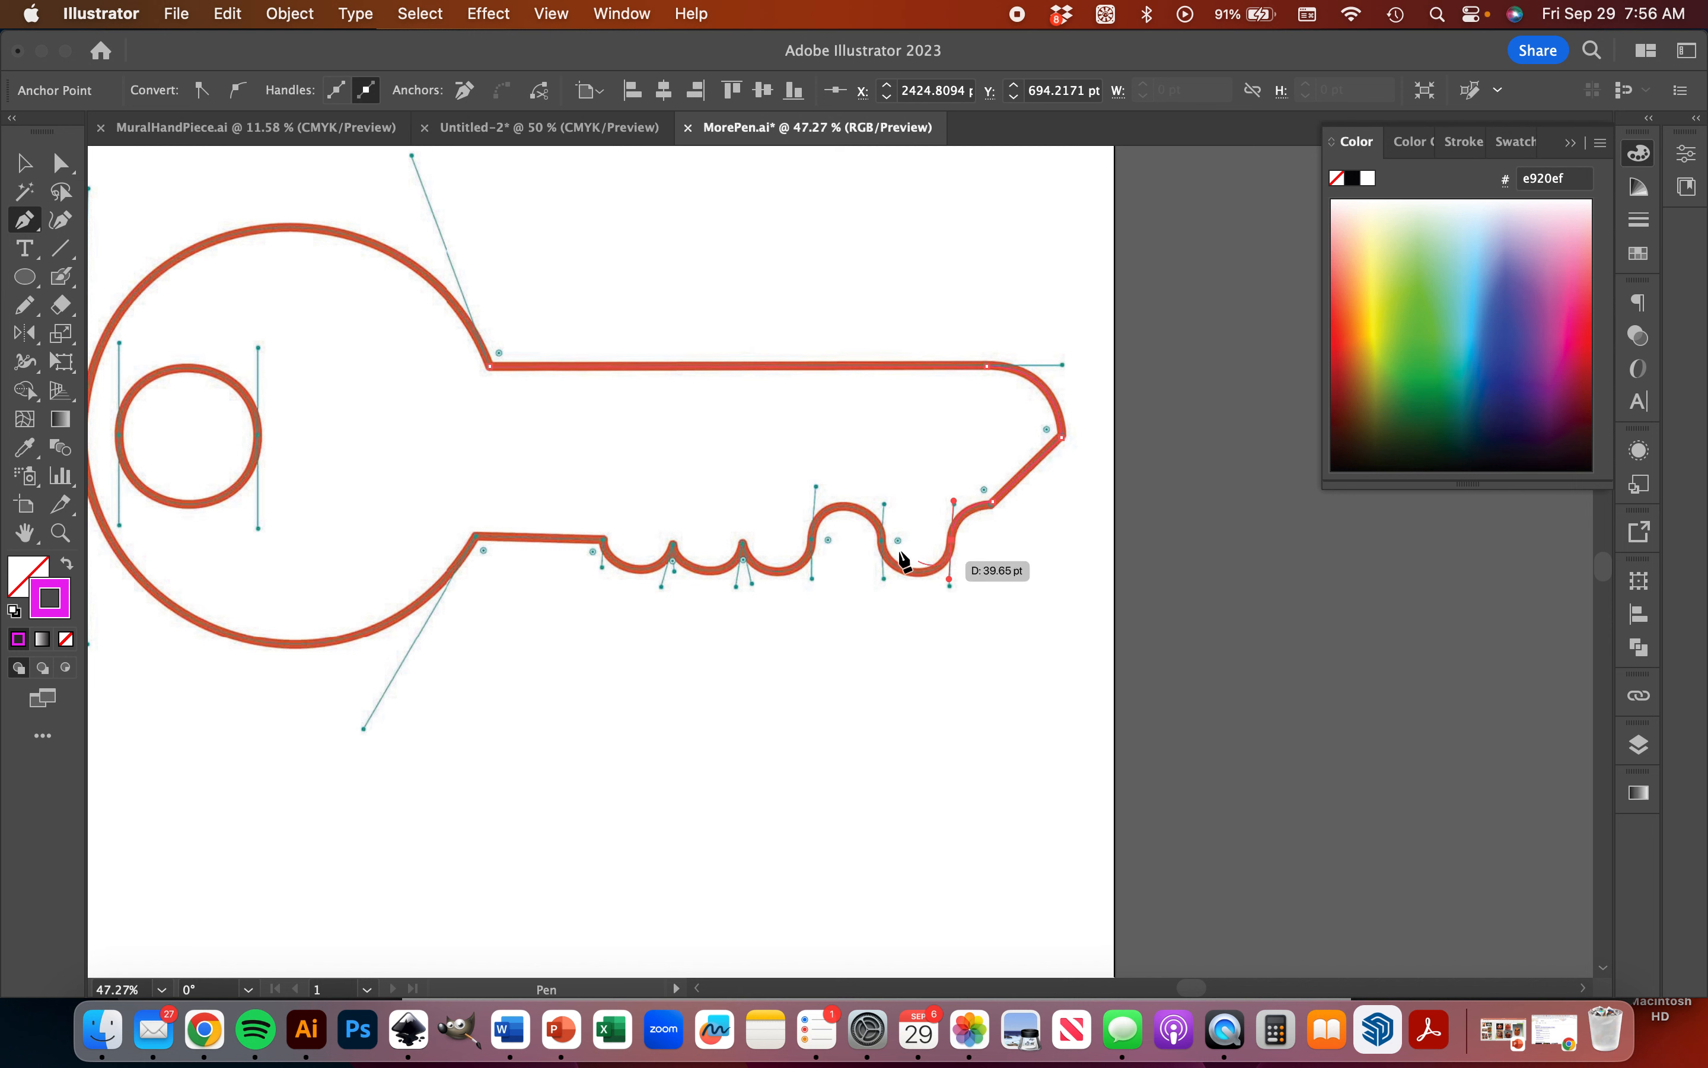
left_click_drag(884, 540, 884, 503)
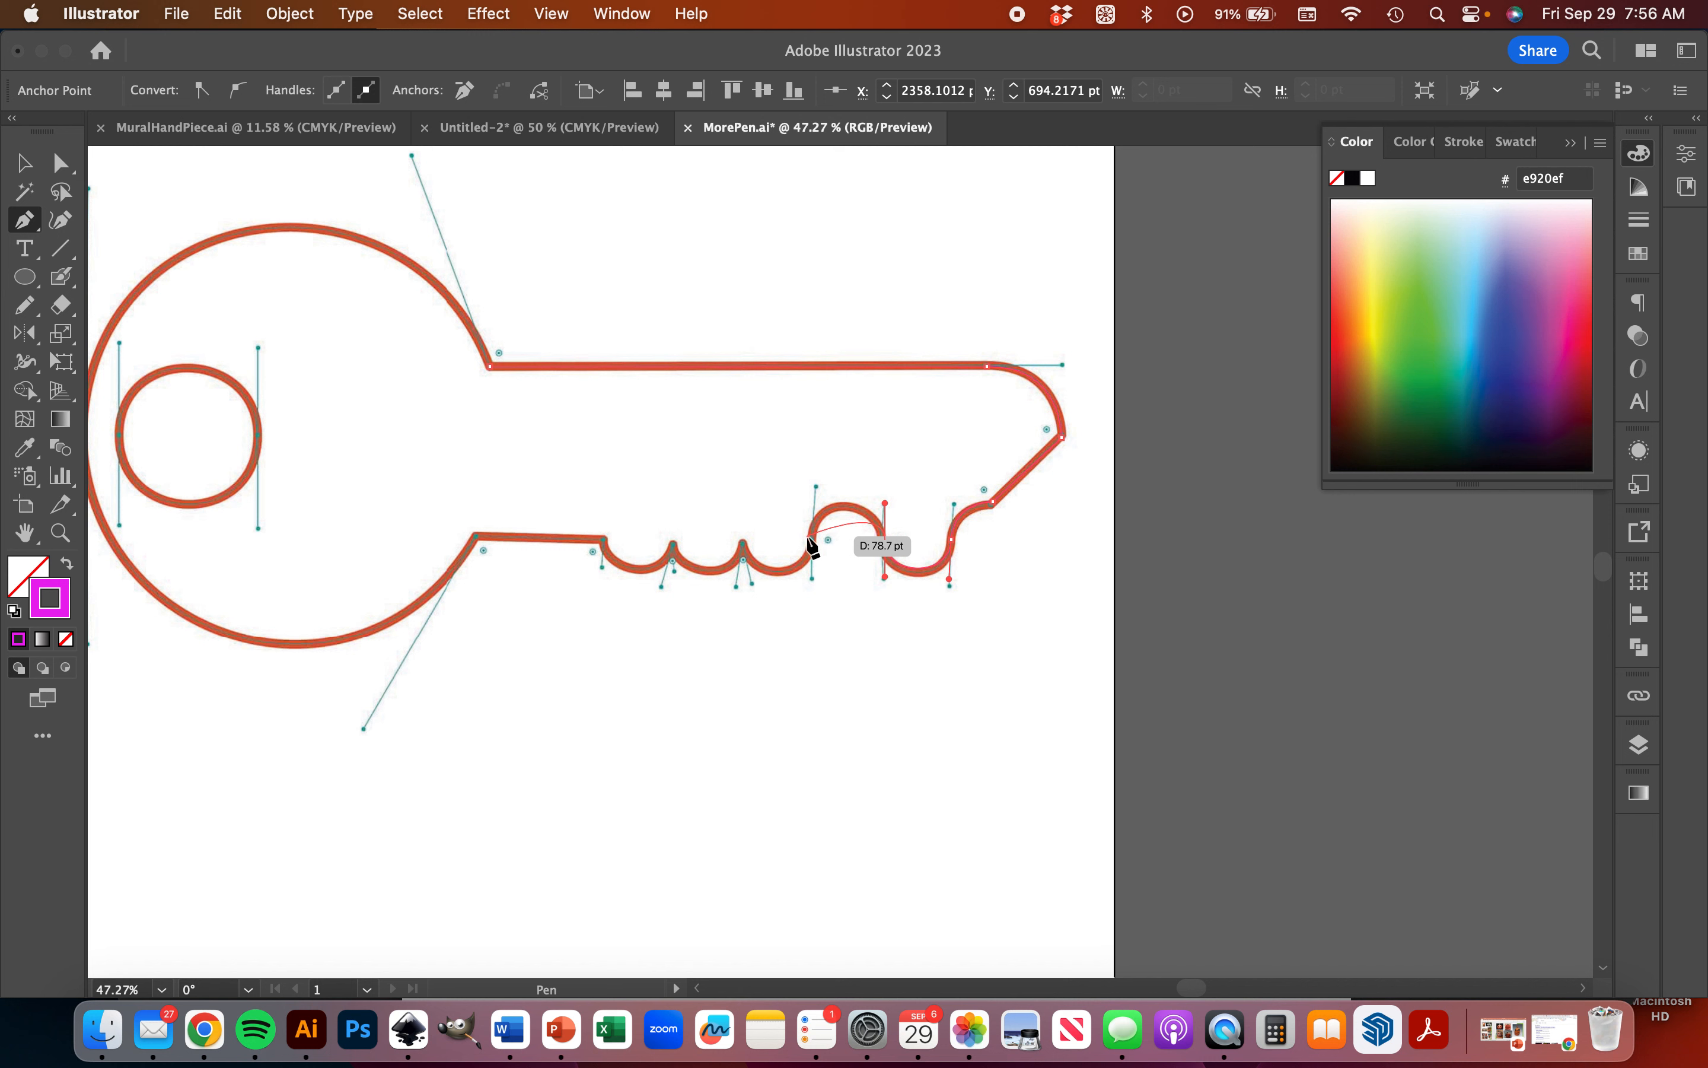
left_click_drag(813, 567, 809, 581)
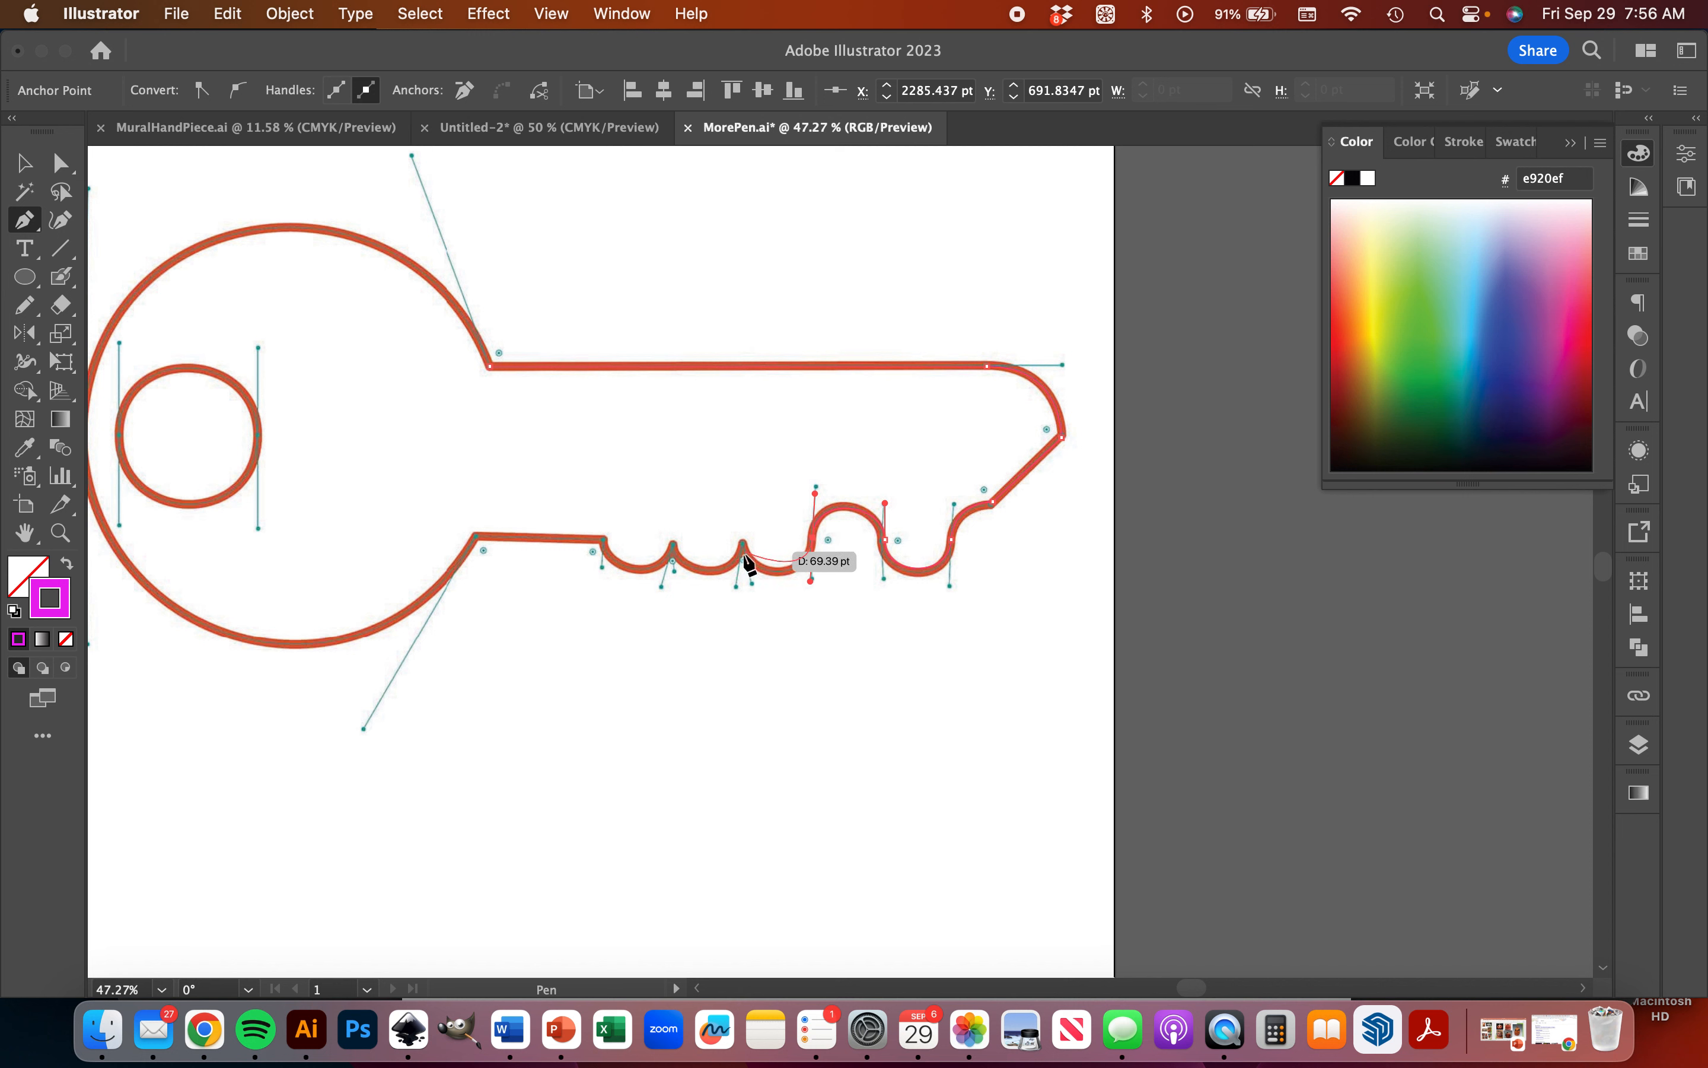
- Trace the key's small scalloped teeth, breaking the handles downward at each pointed peak, and end at the start of the straight lower edge
left_click_drag(742, 542, 739, 523)
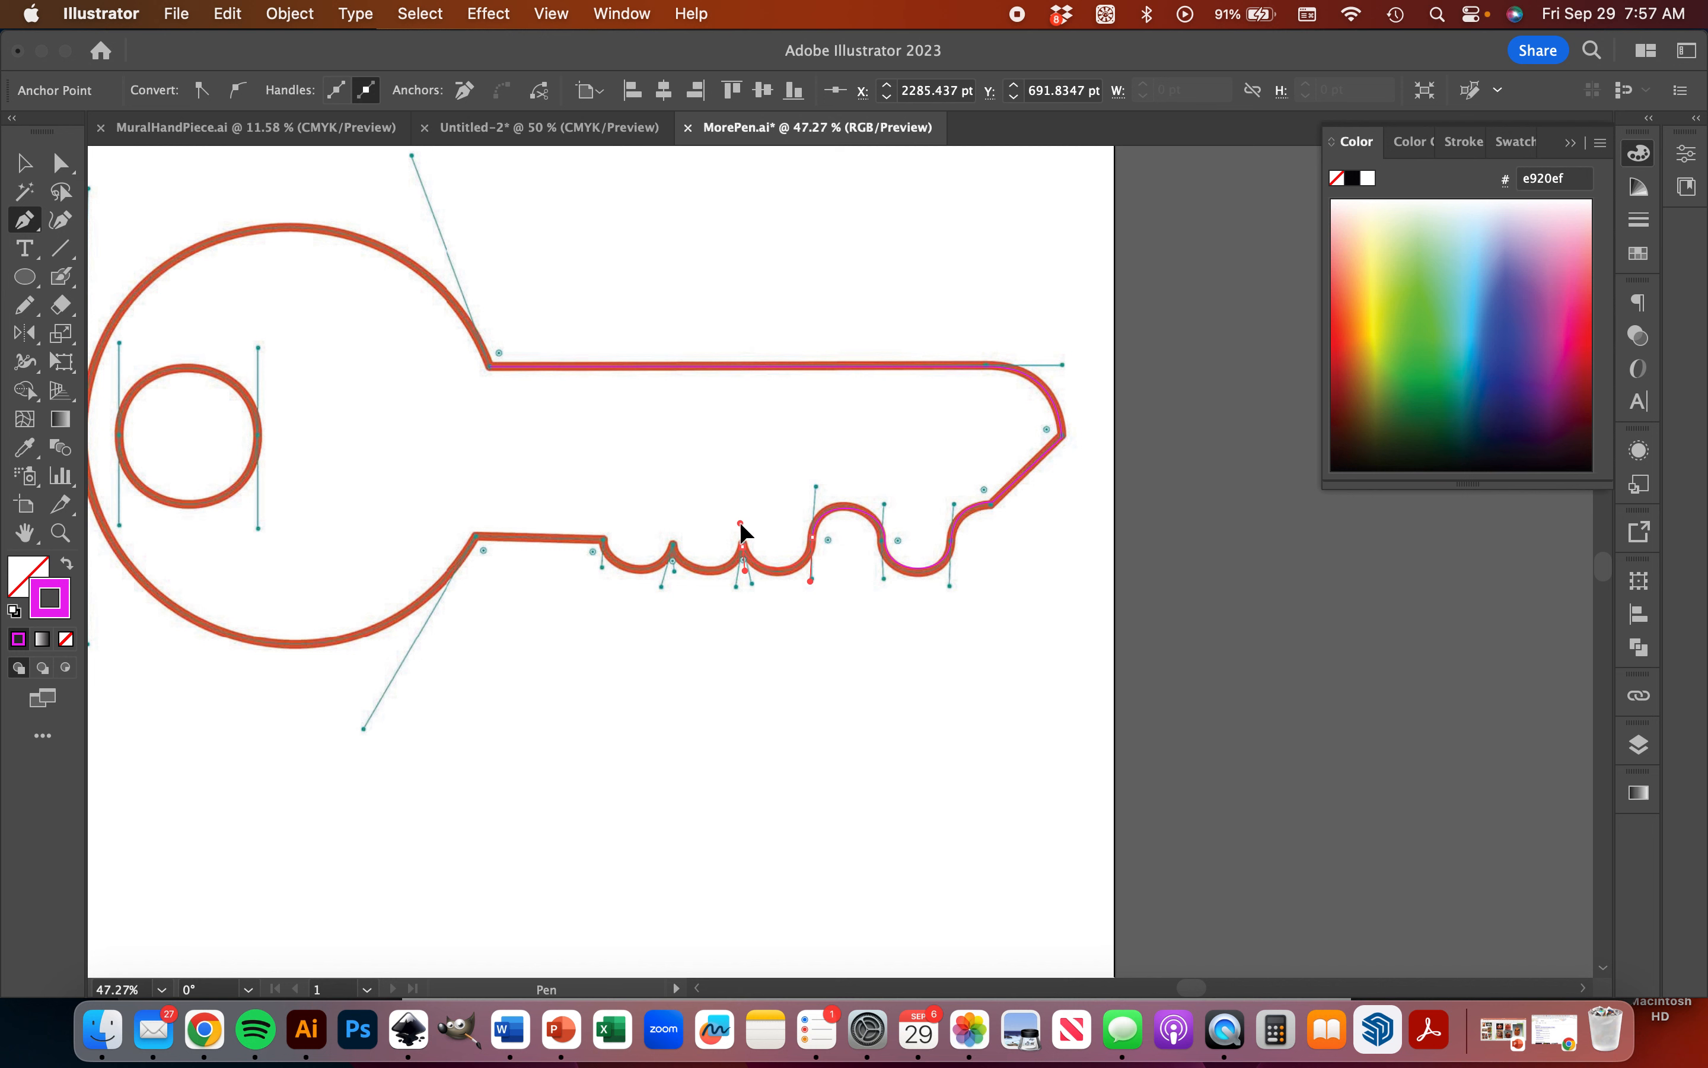
left_click_drag(740, 519, 735, 589)
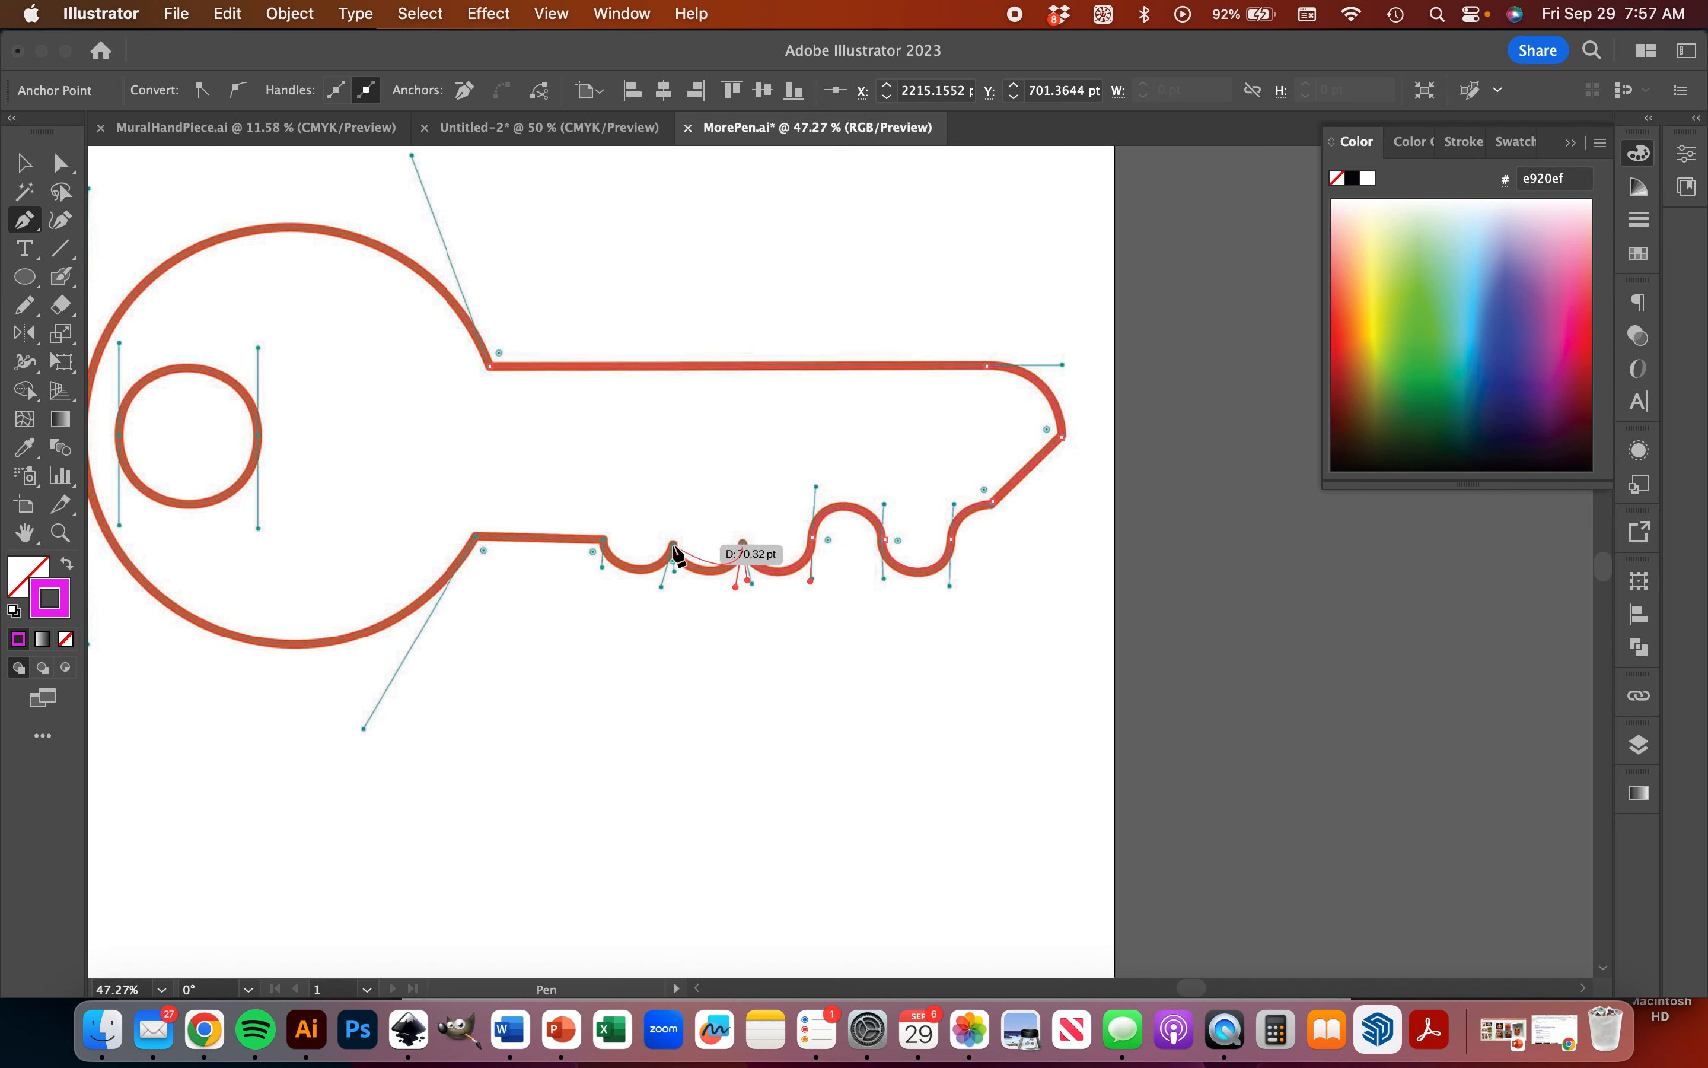
left_click_drag(673, 546, 672, 525)
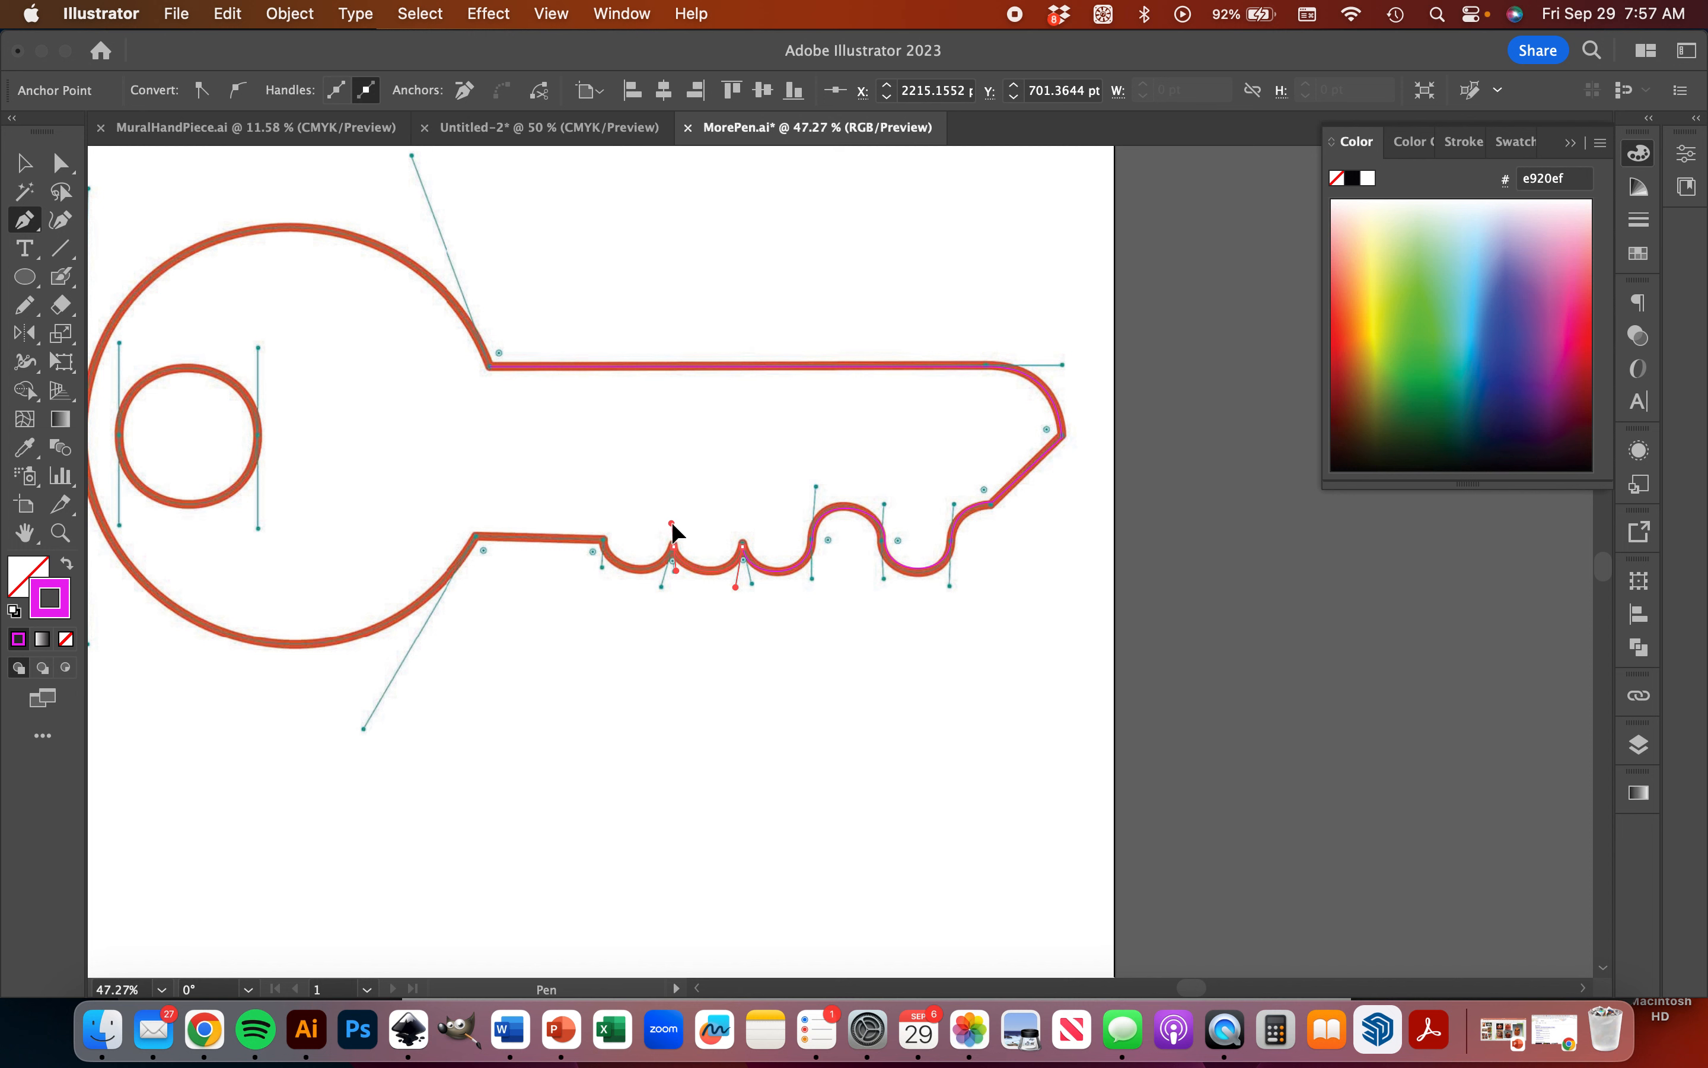
left_click_drag(672, 529, 668, 540)
left_click_drag(663, 589, 604, 541)
- Trace the key's straight lower edge and round head with one smooth anchor at its far side, closing the path at the starting corner
left_click_drag(604, 536, 479, 544)
left_click_drag(413, 661, 363, 733)
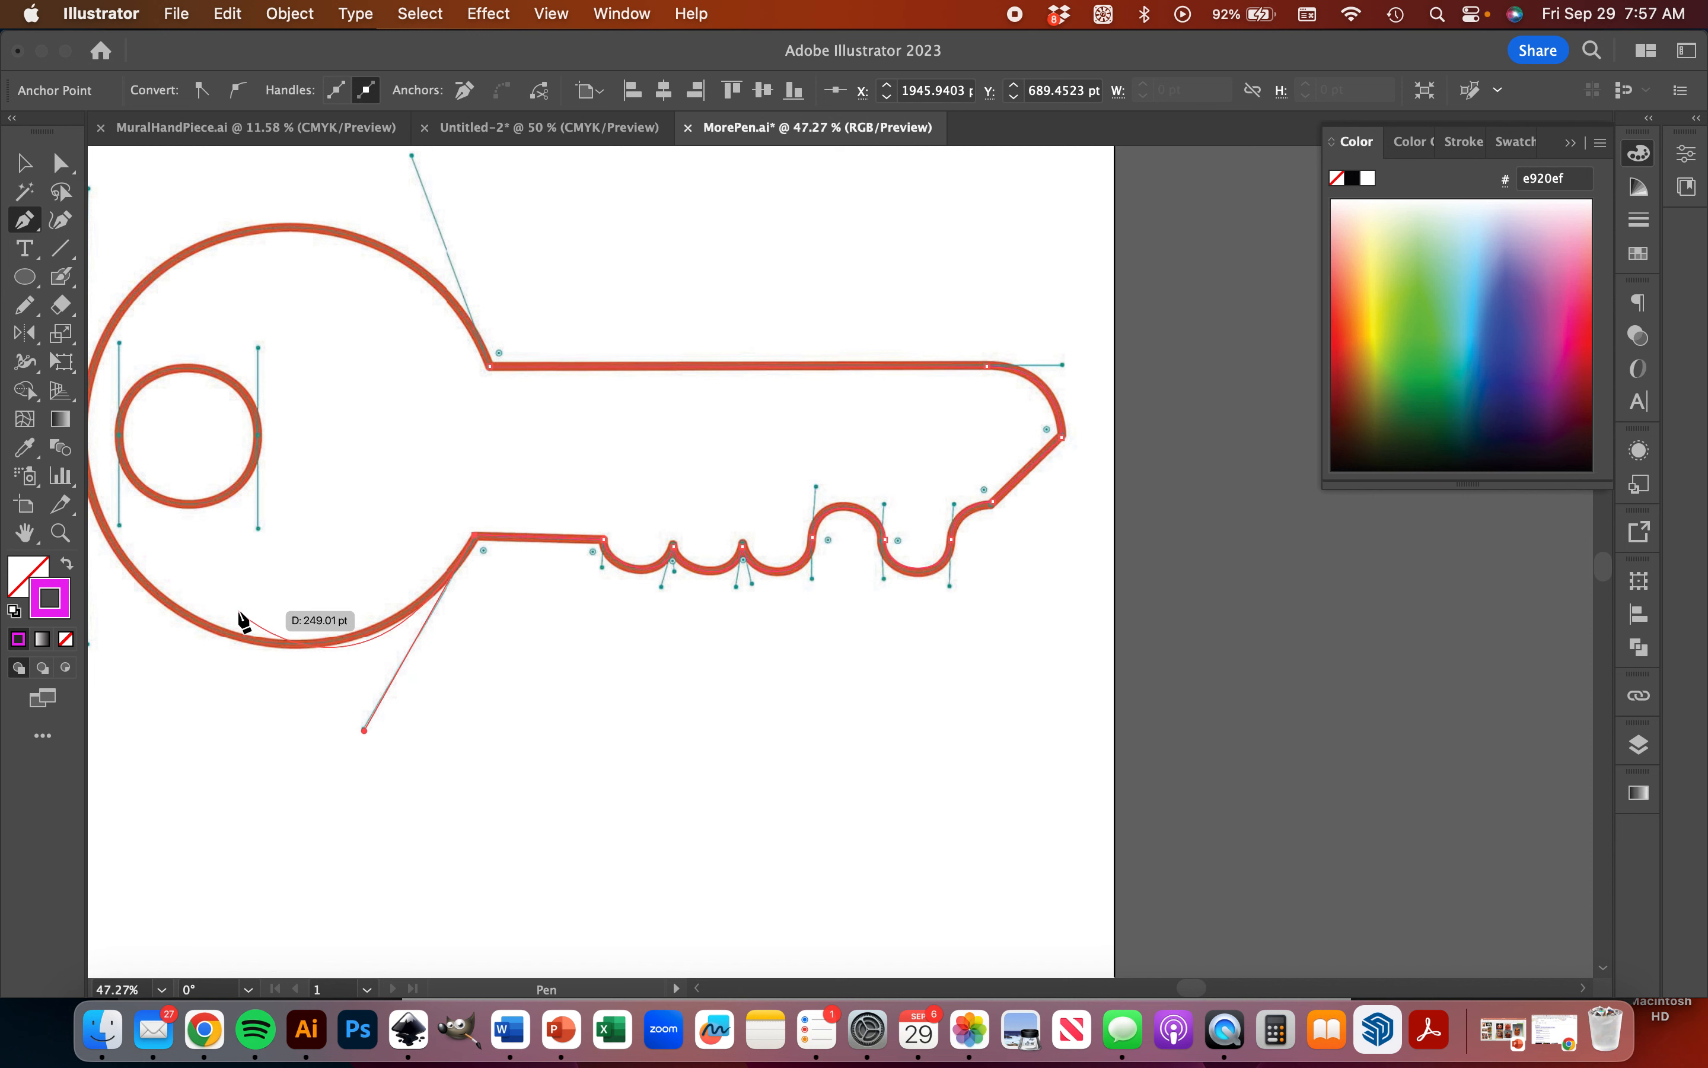
scroll(276, 579, "left", 5)
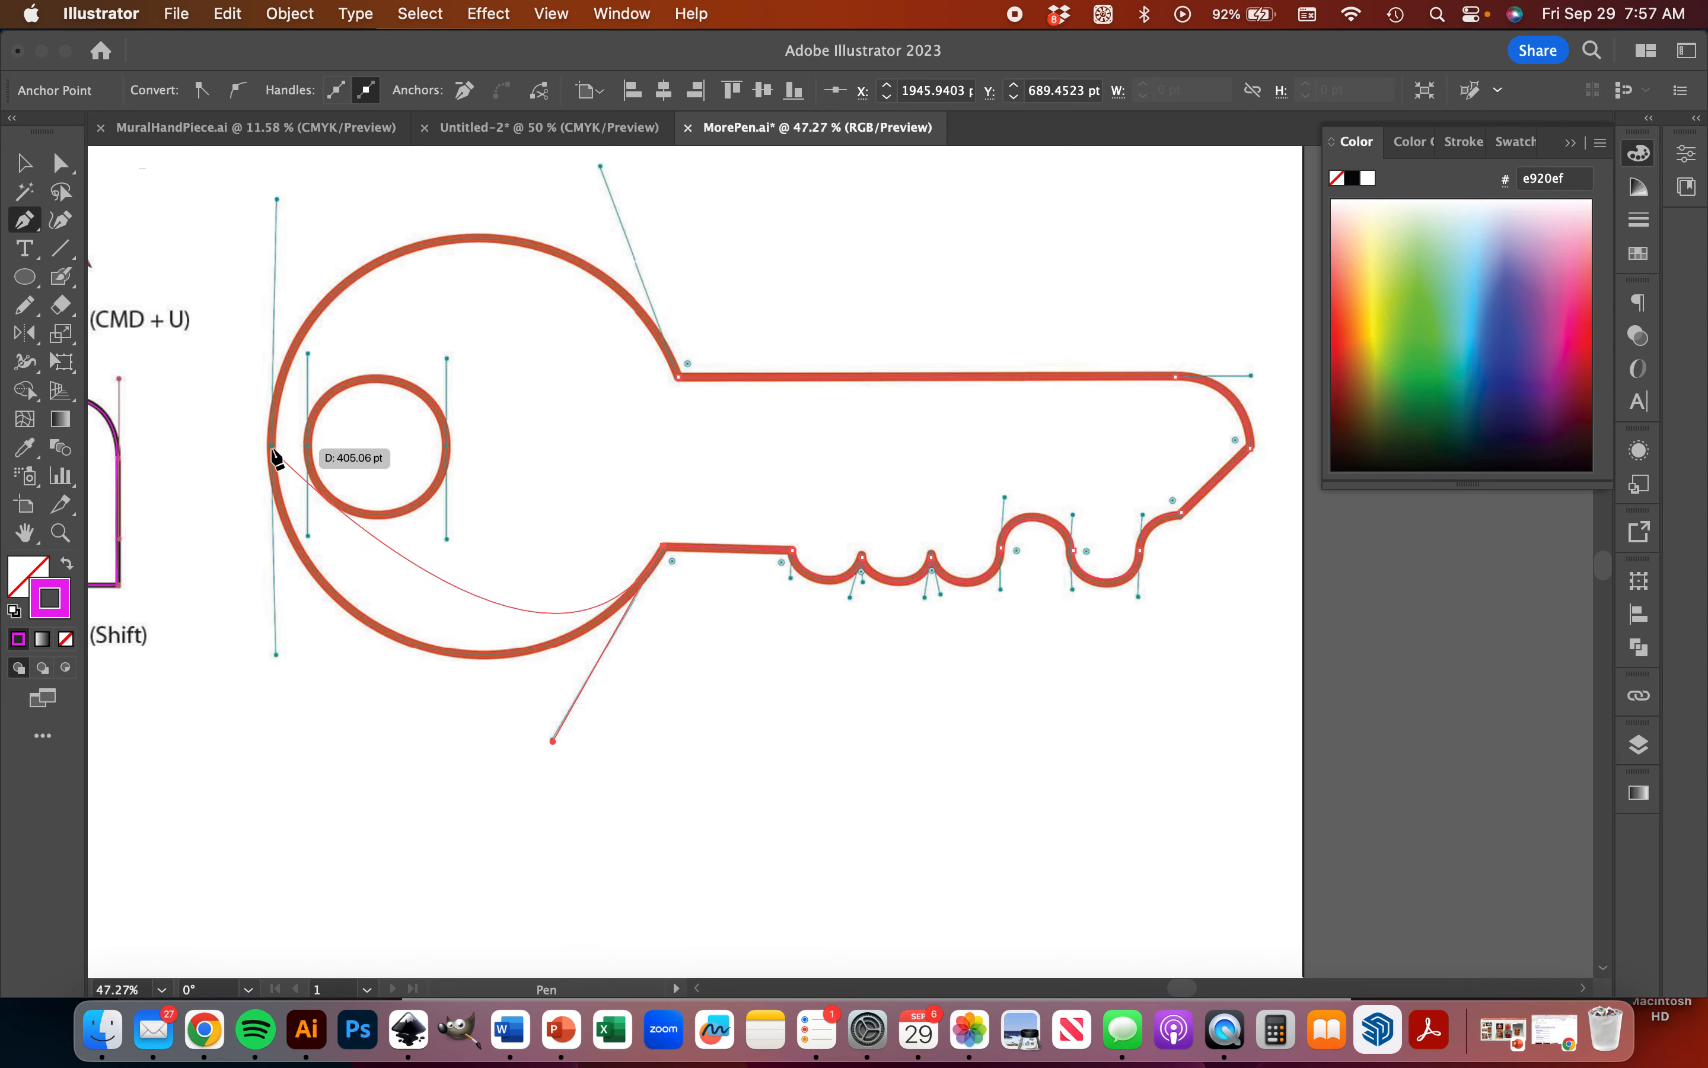
left_click(273, 445)
left_click_drag(272, 450, 267, 234)
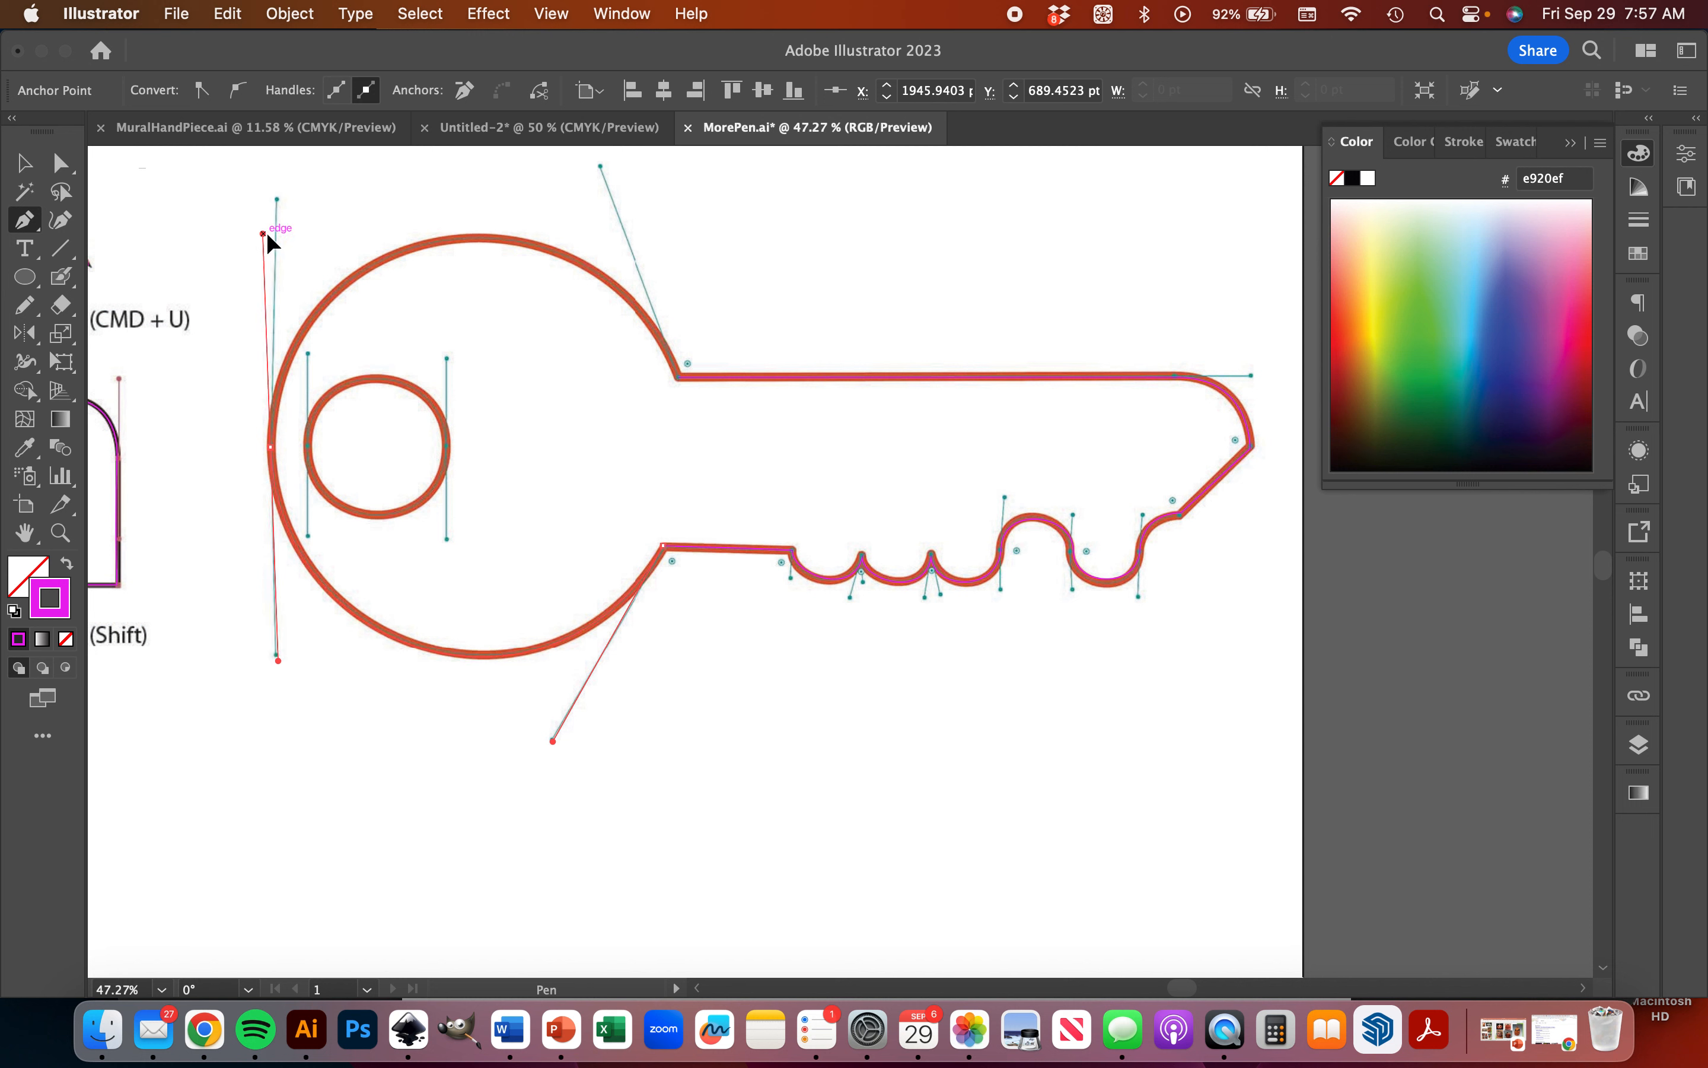
mouse_move(267, 232)
left_mouse_down()
mouse_move(275, 197)
mouse_move(270, 243)
left_mouse_up()
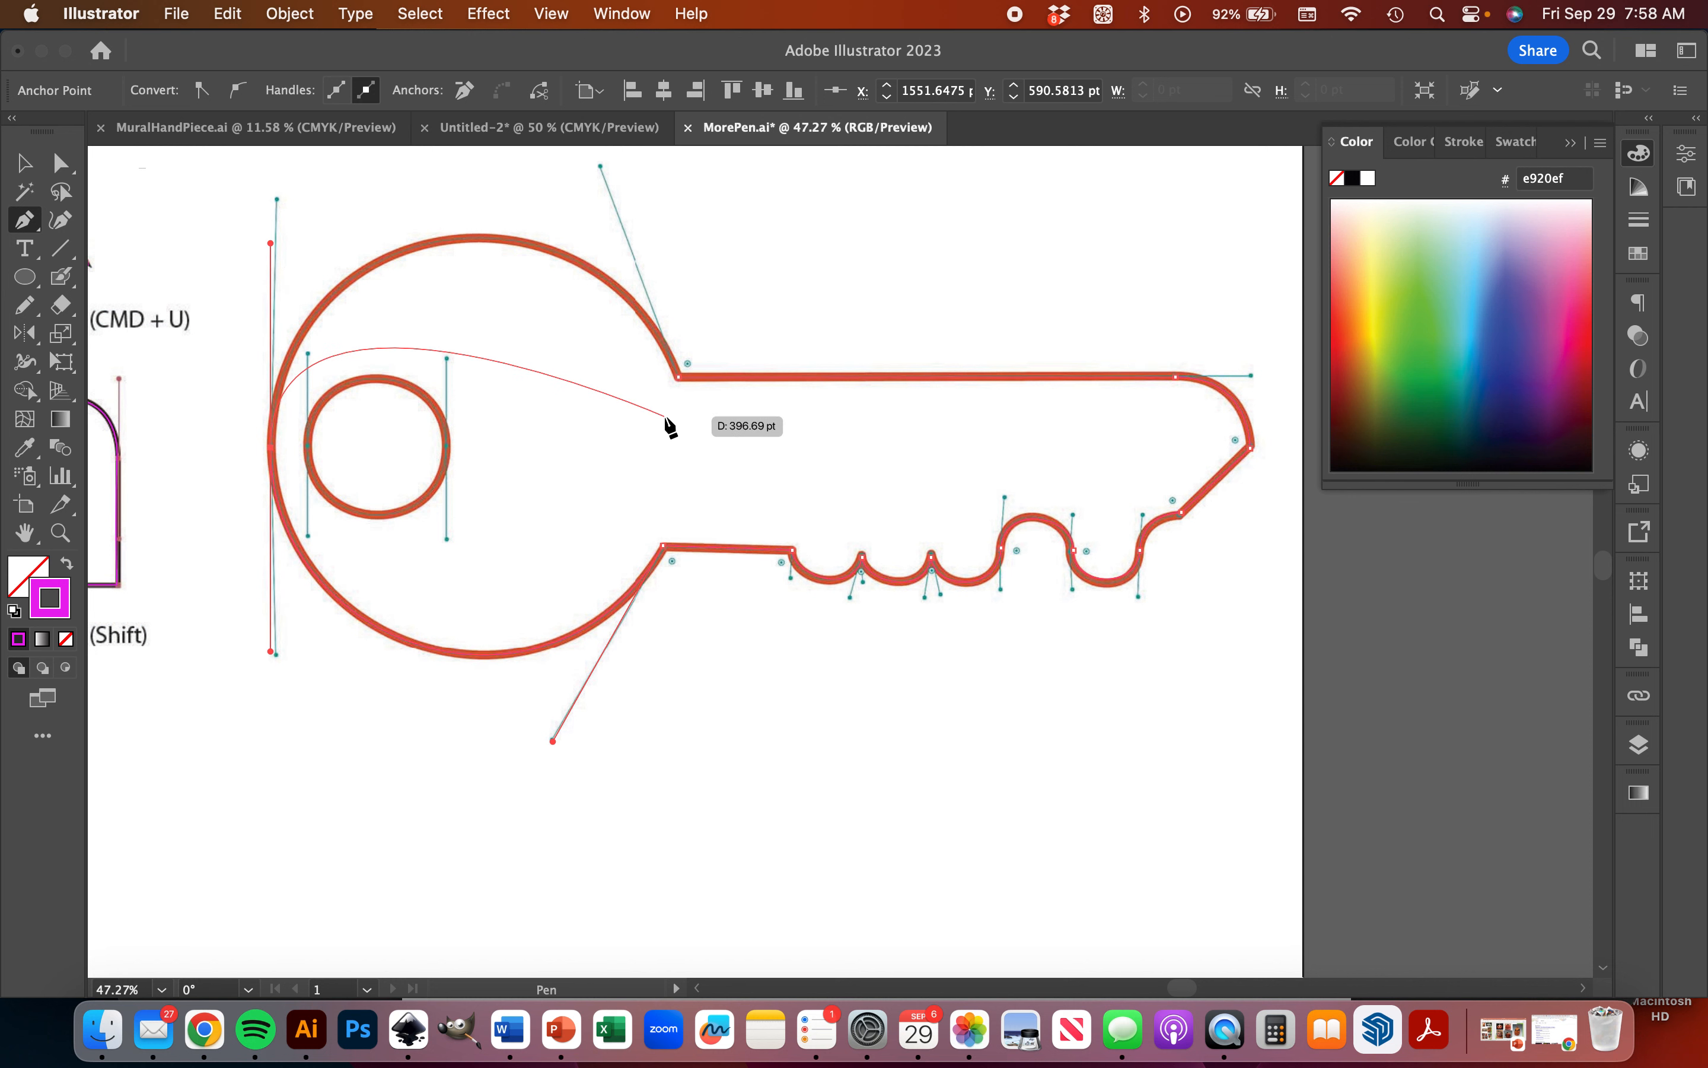
left_click_drag(677, 378, 787, 620)
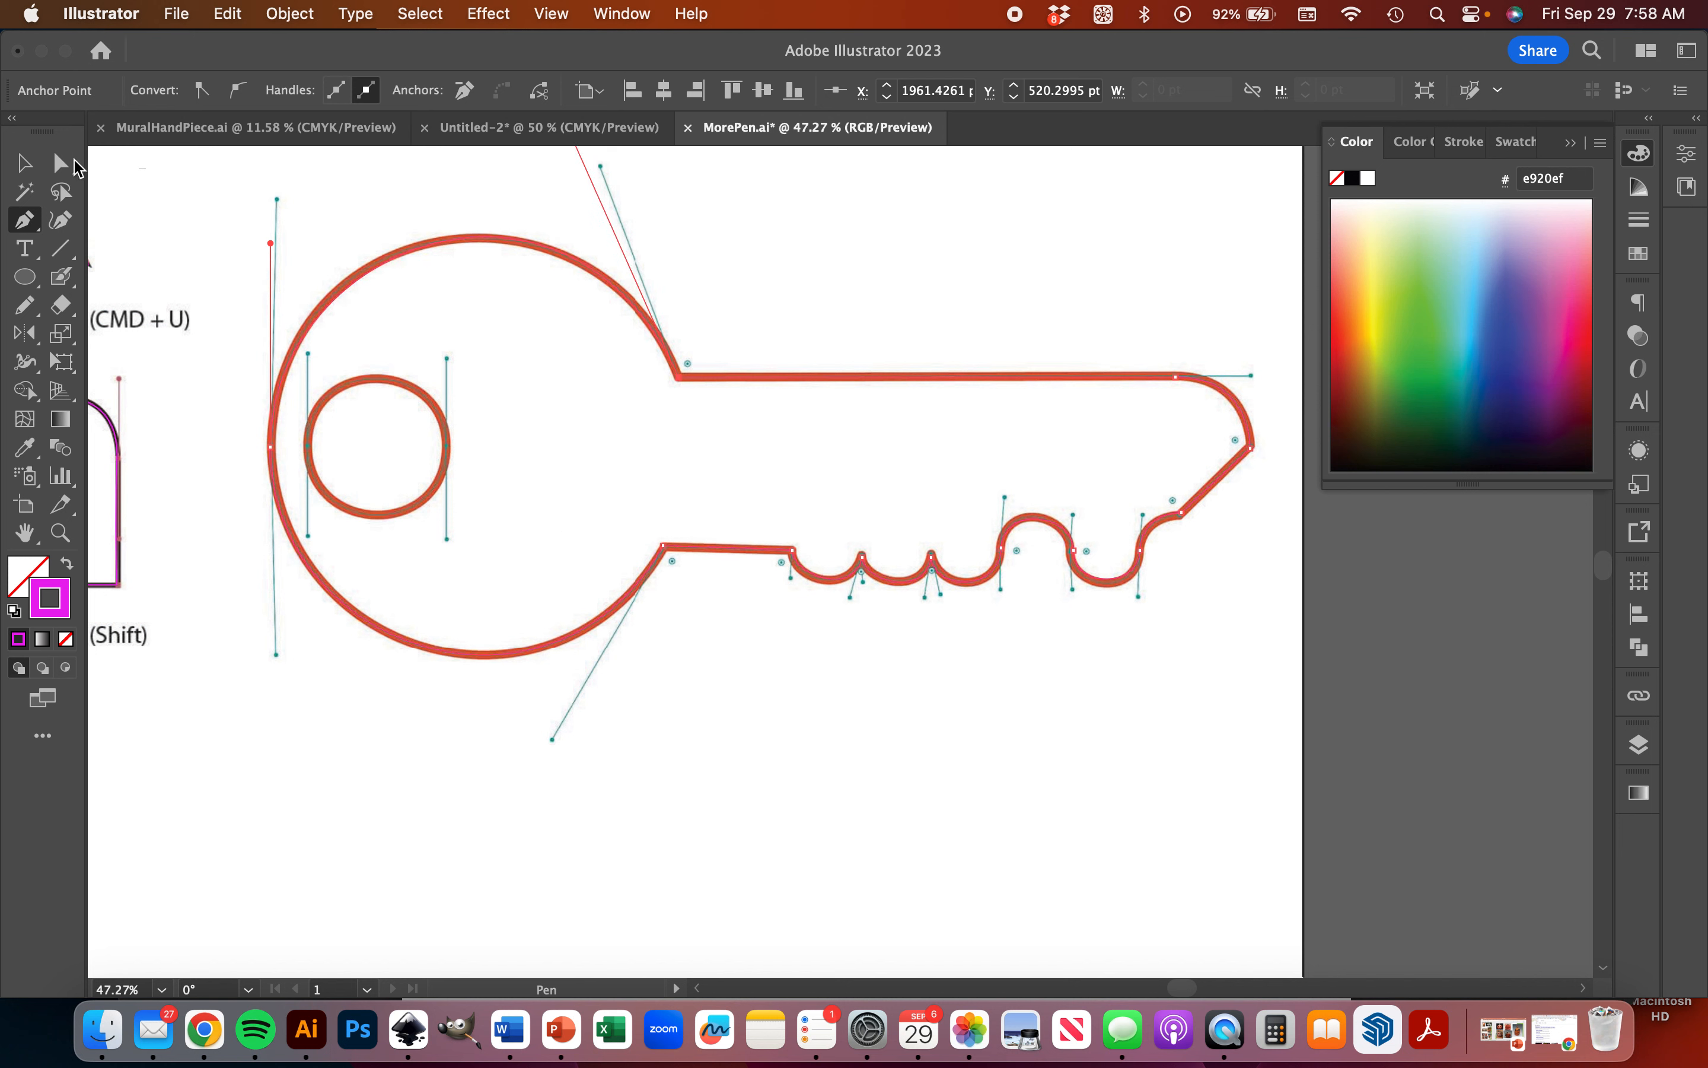
- Select all the artwork and give it the magenta e920ef stroke colour
left_click(23, 167)
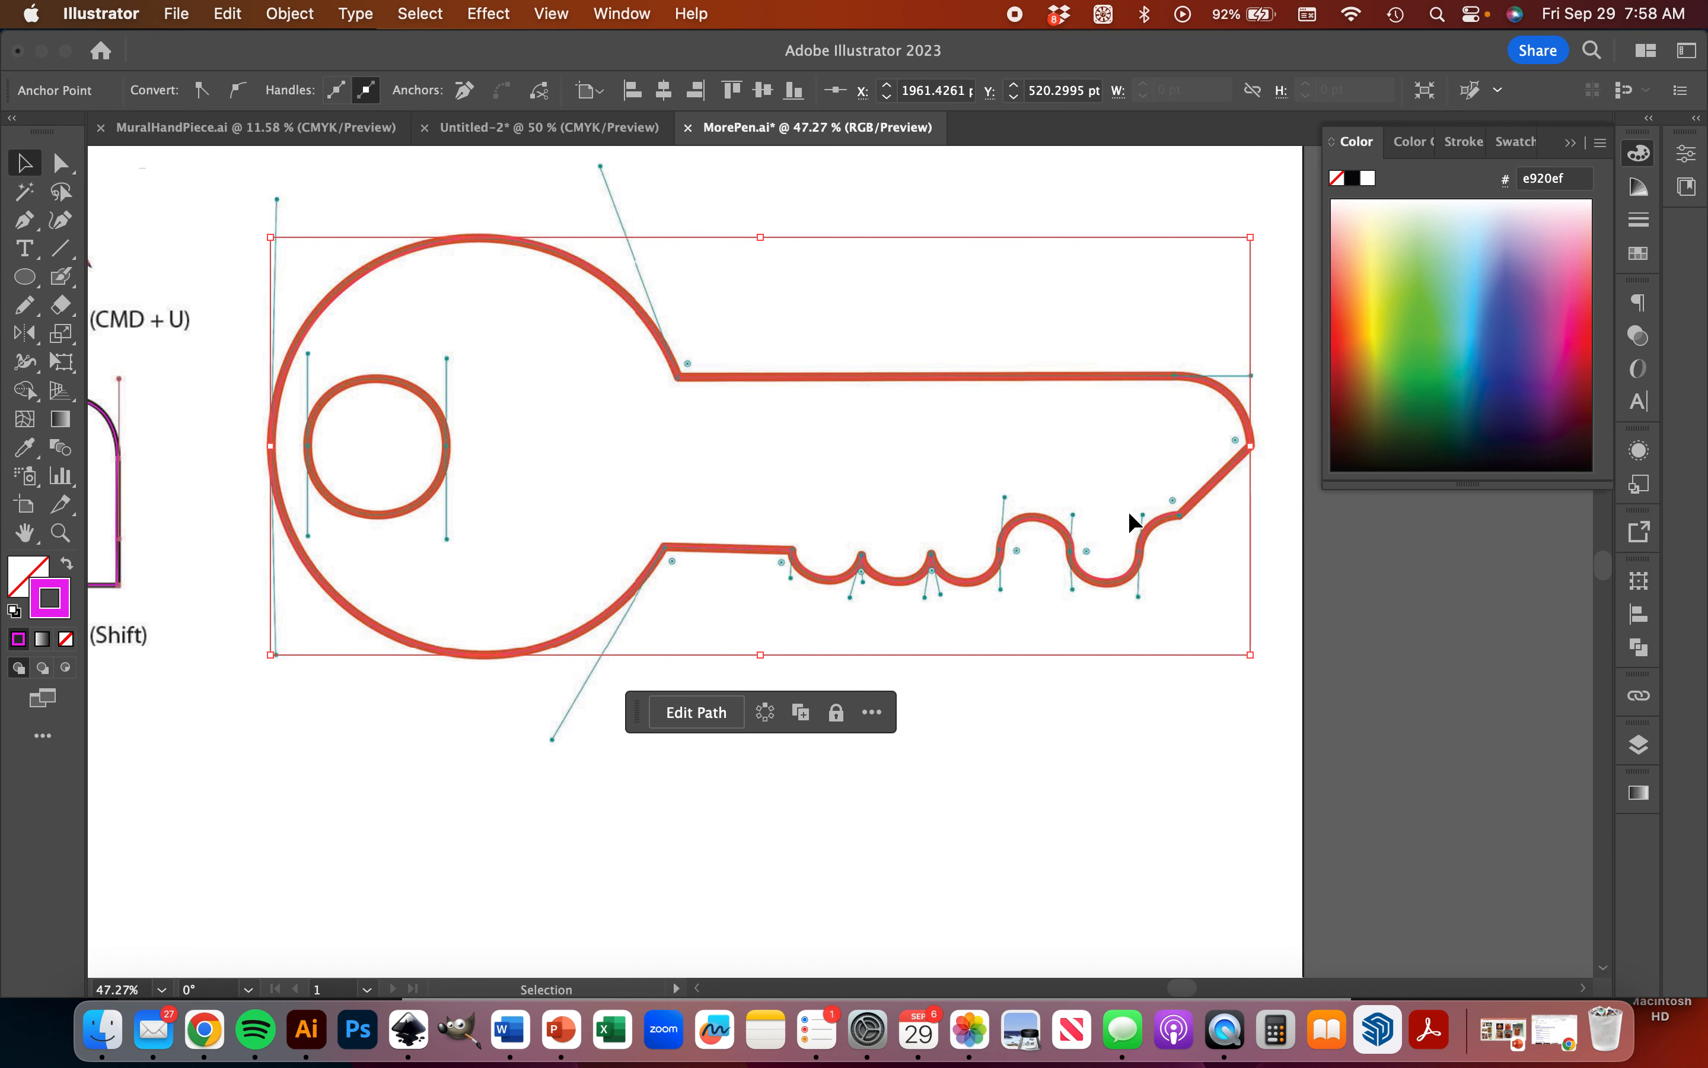
scroll(1124, 513, "down", 3)
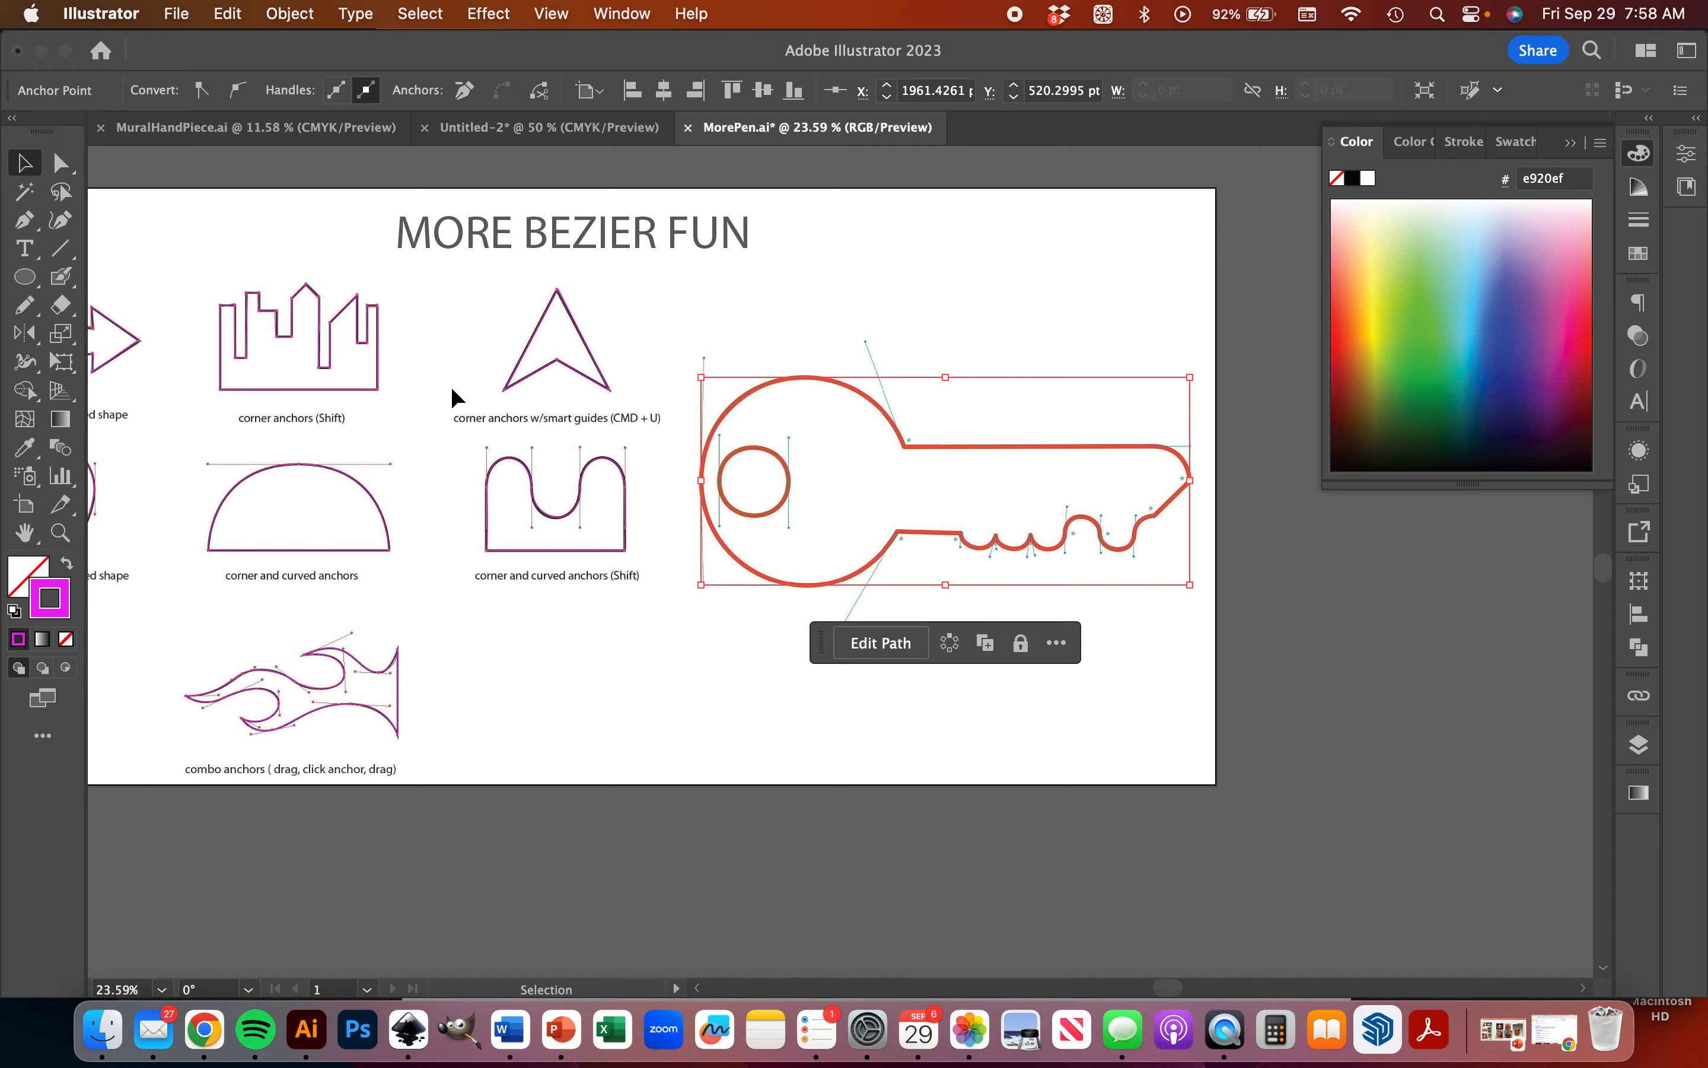
scroll(451, 386, "left", 3)
scroll(202, 220, "down", 3)
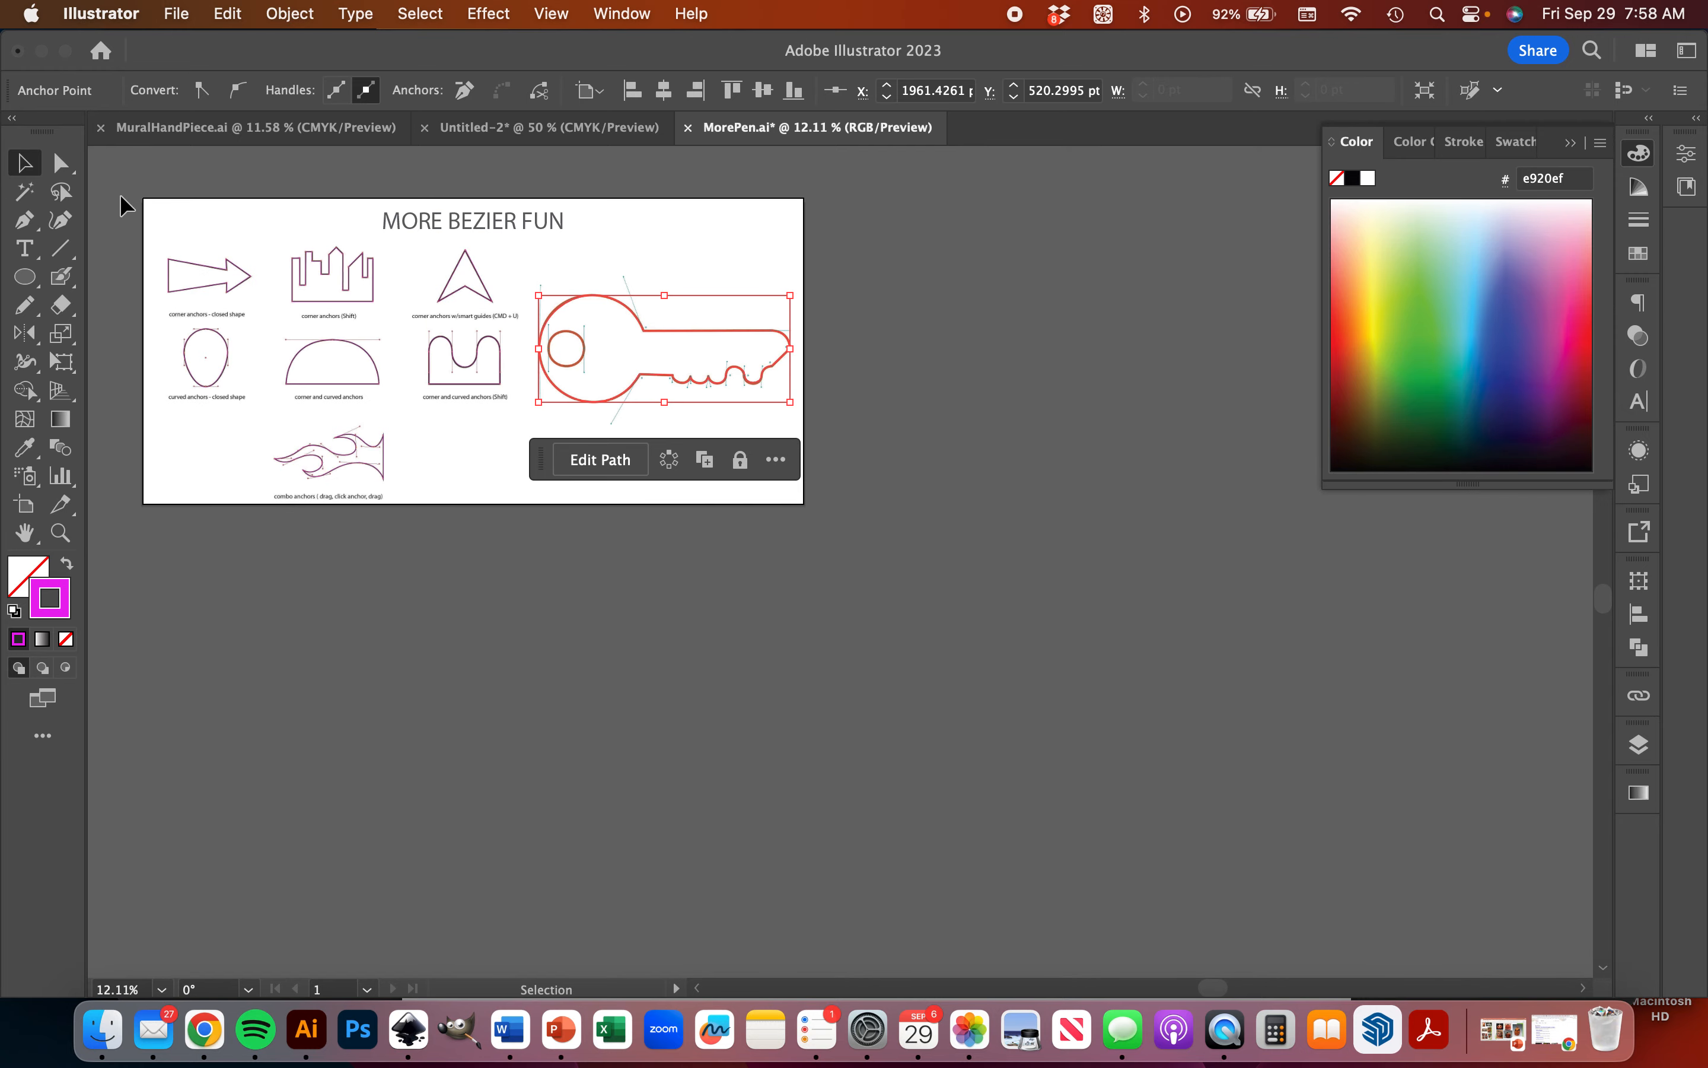
key("super+a")
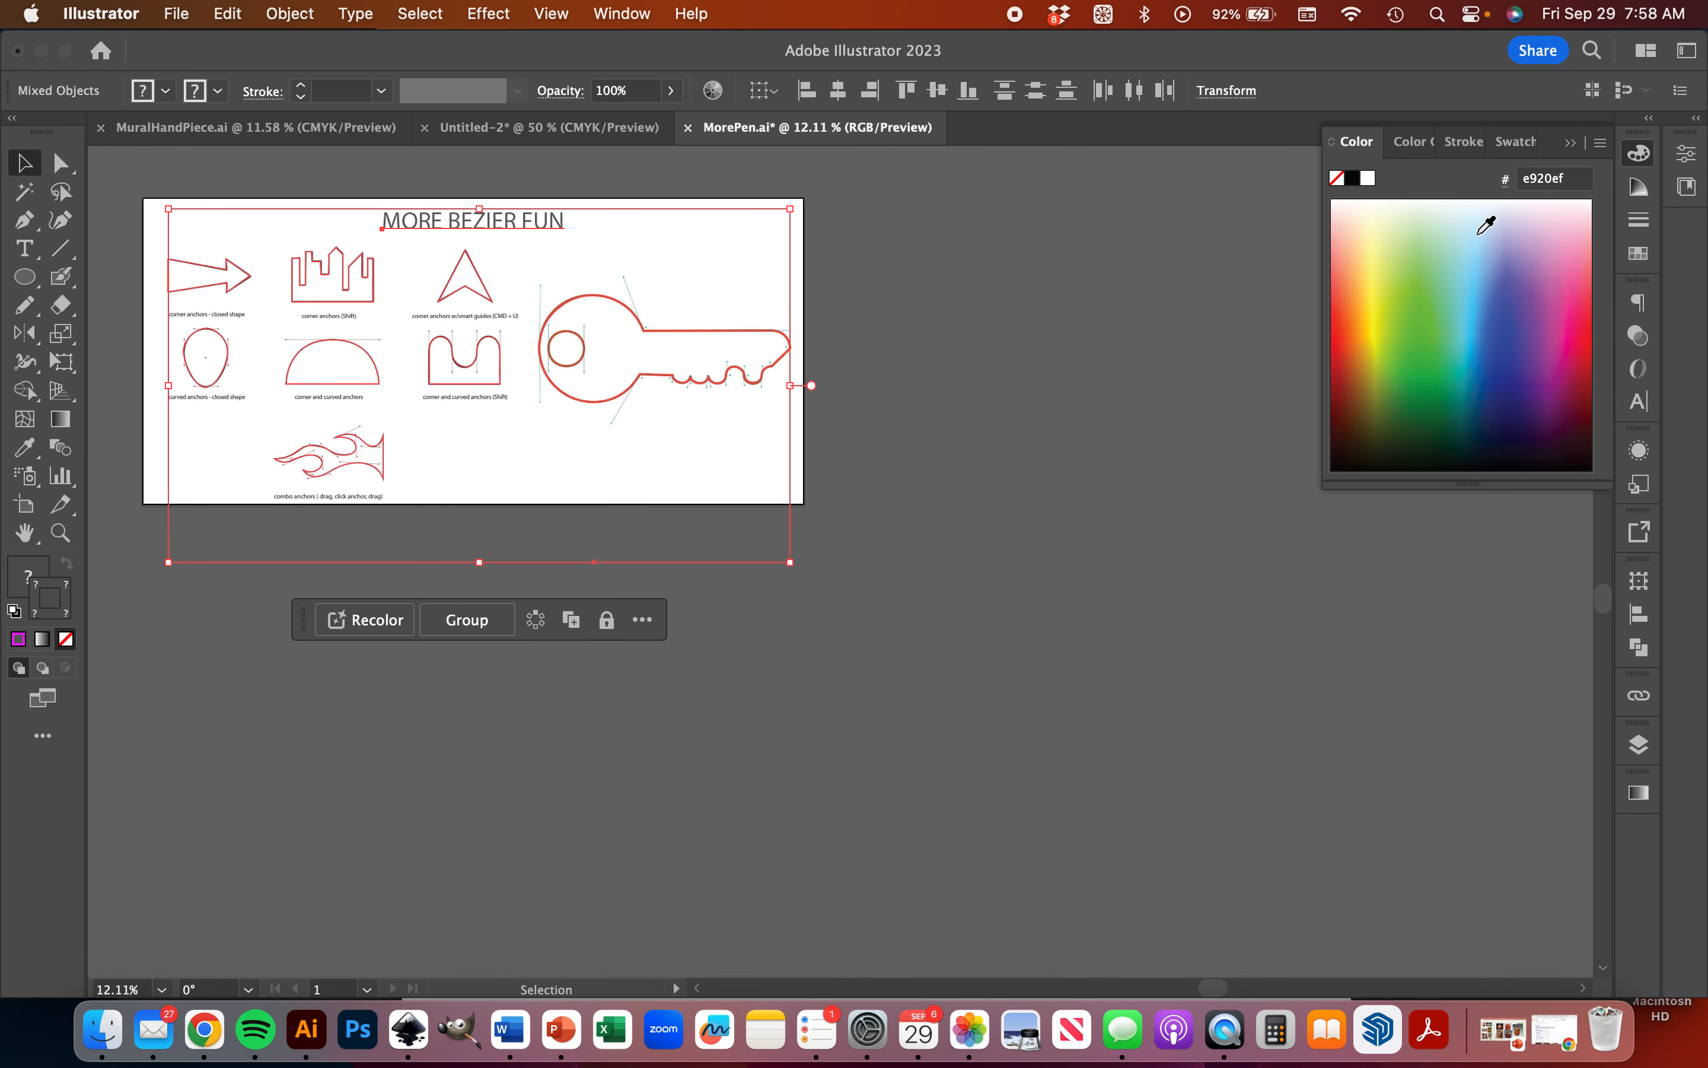
left_click(1641, 225)
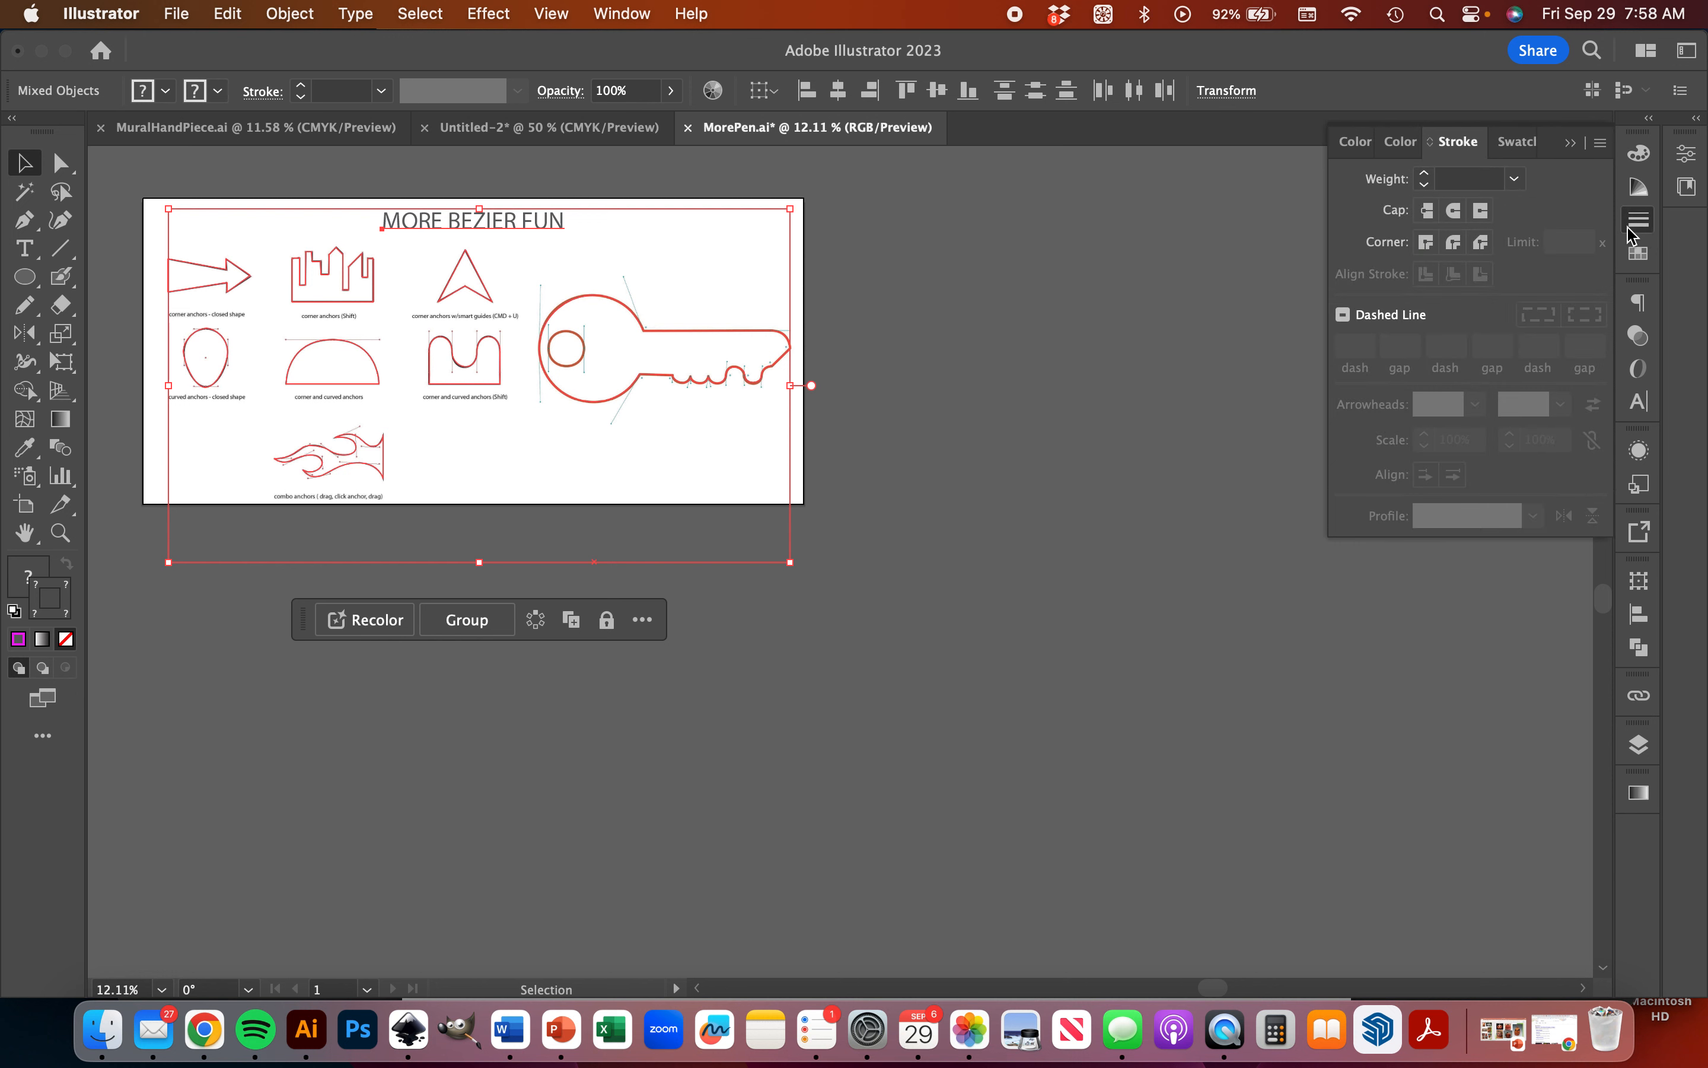
left_click(1424, 177)
left_click(1638, 253)
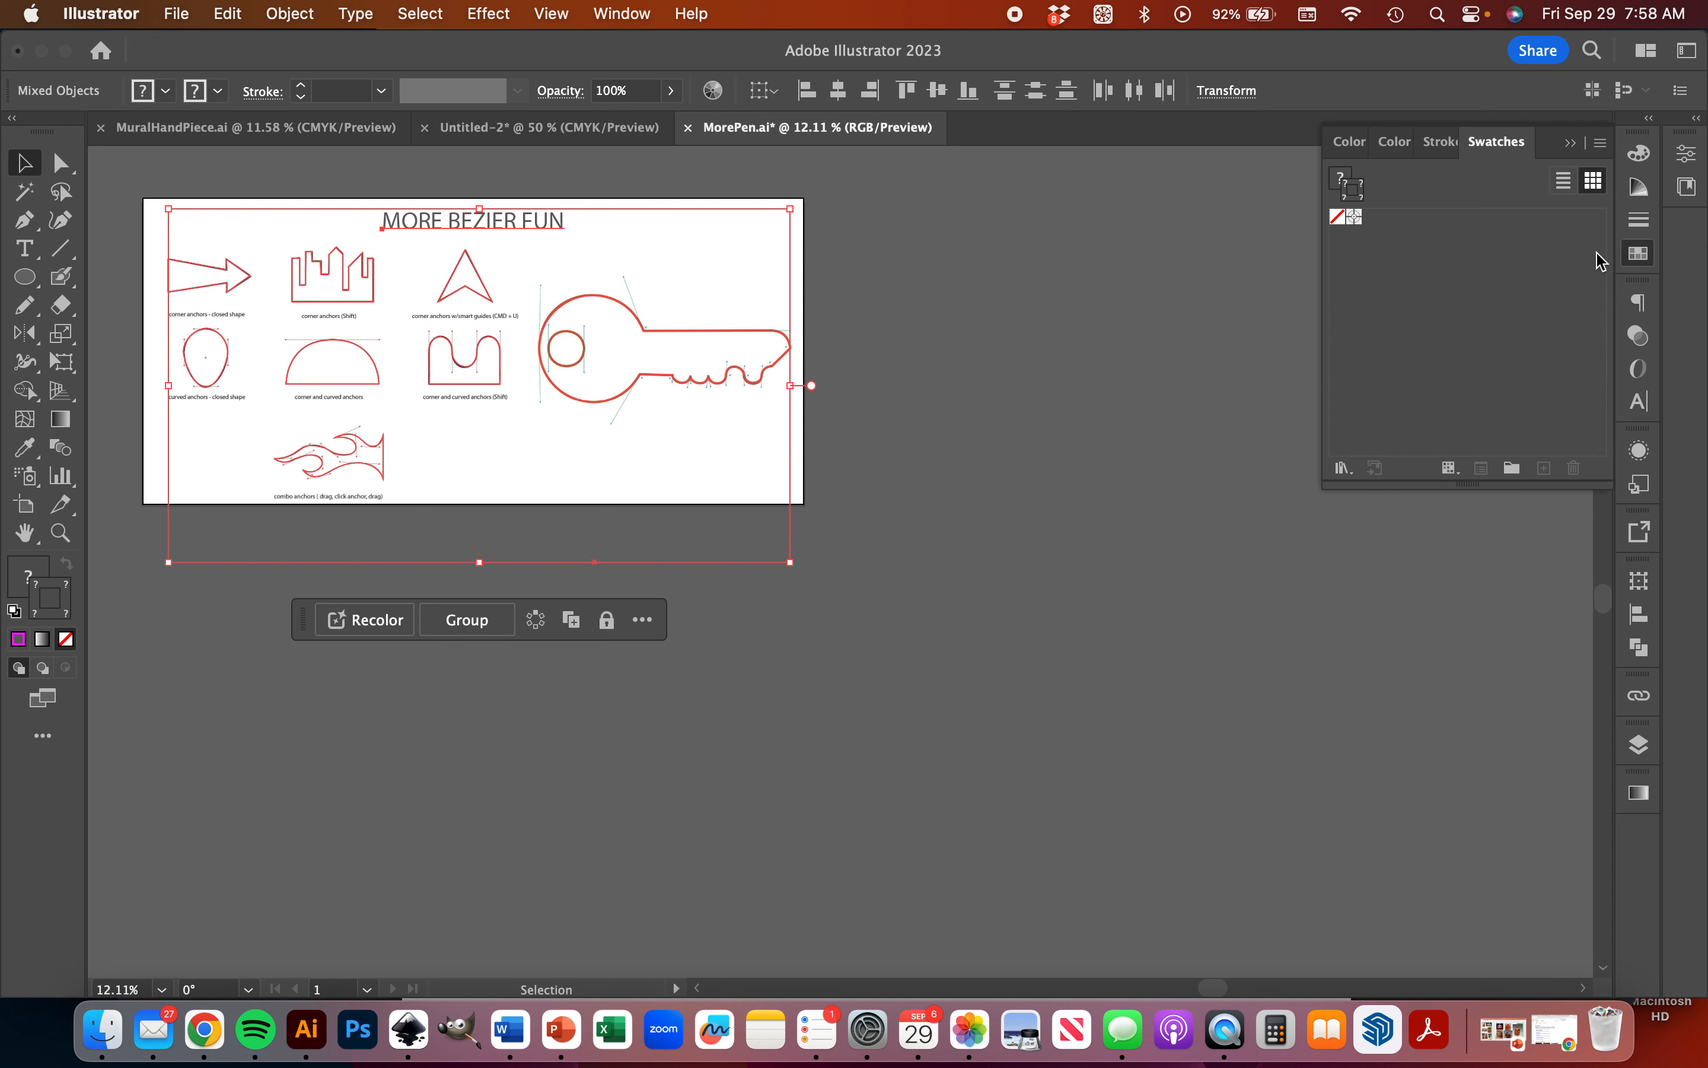
left_click(19, 639)
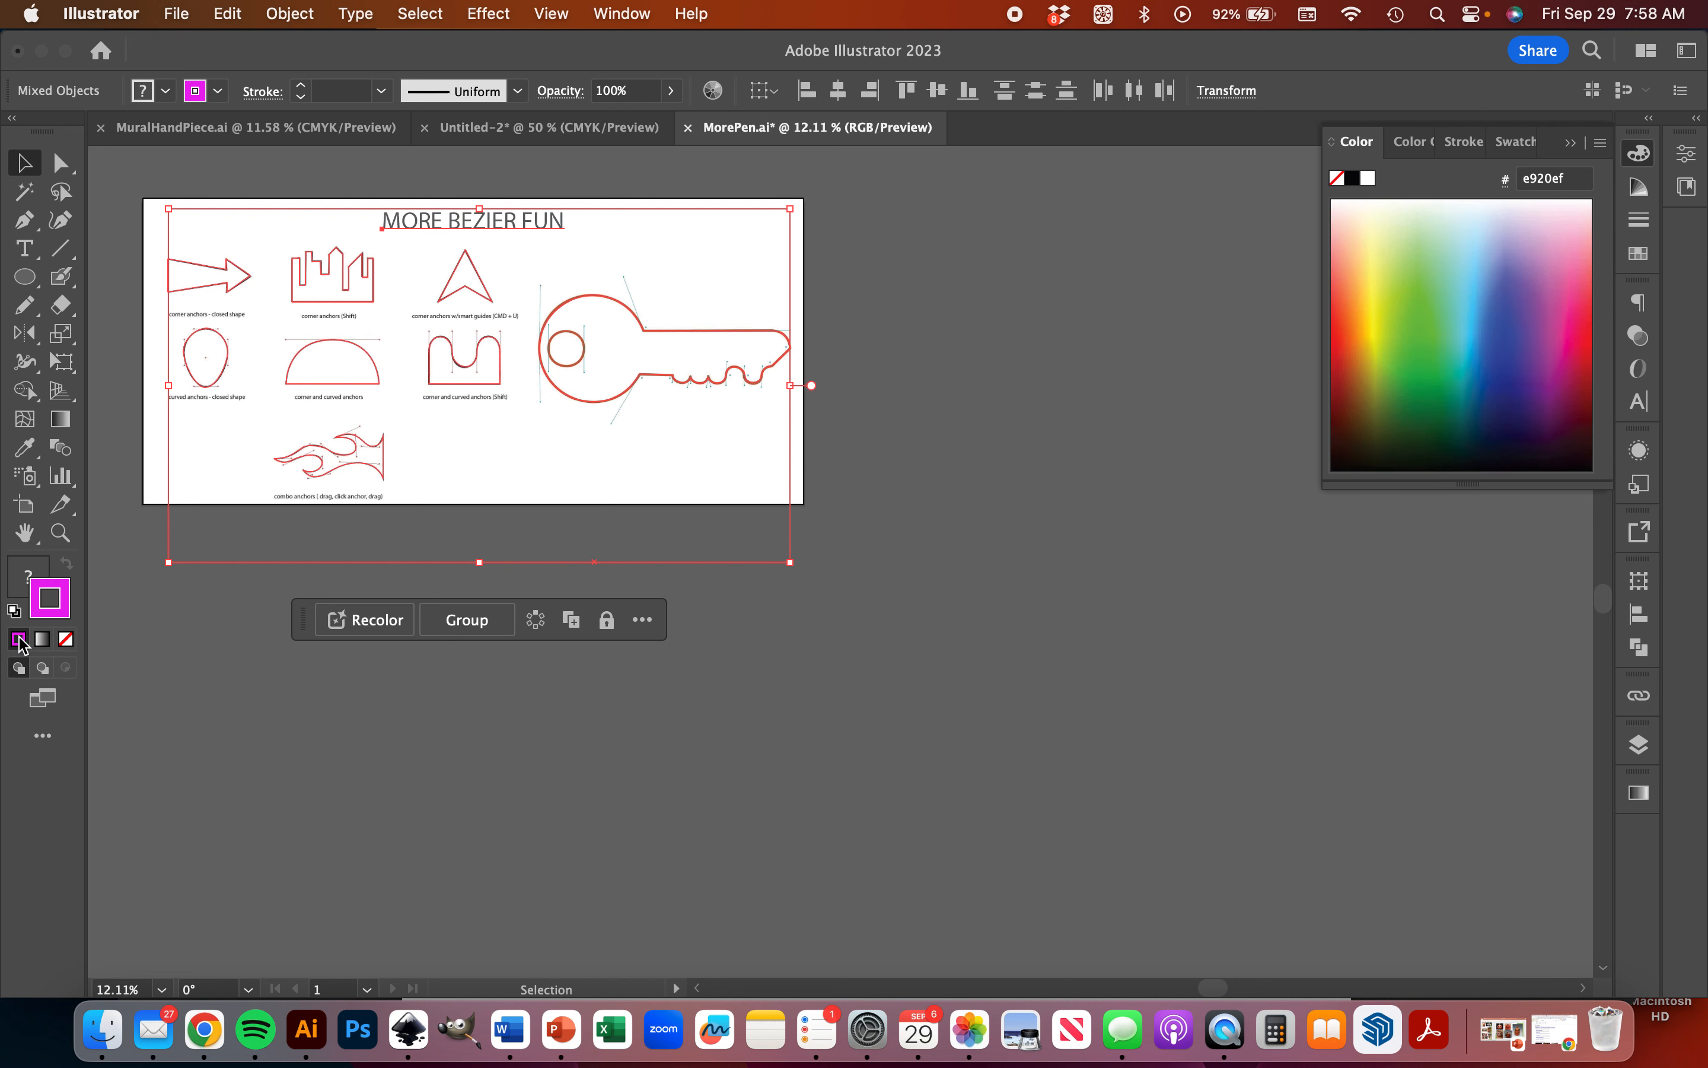
- Set the stroke weight of all the selected artwork to 3 pt and deselect it
left_click(1639, 219)
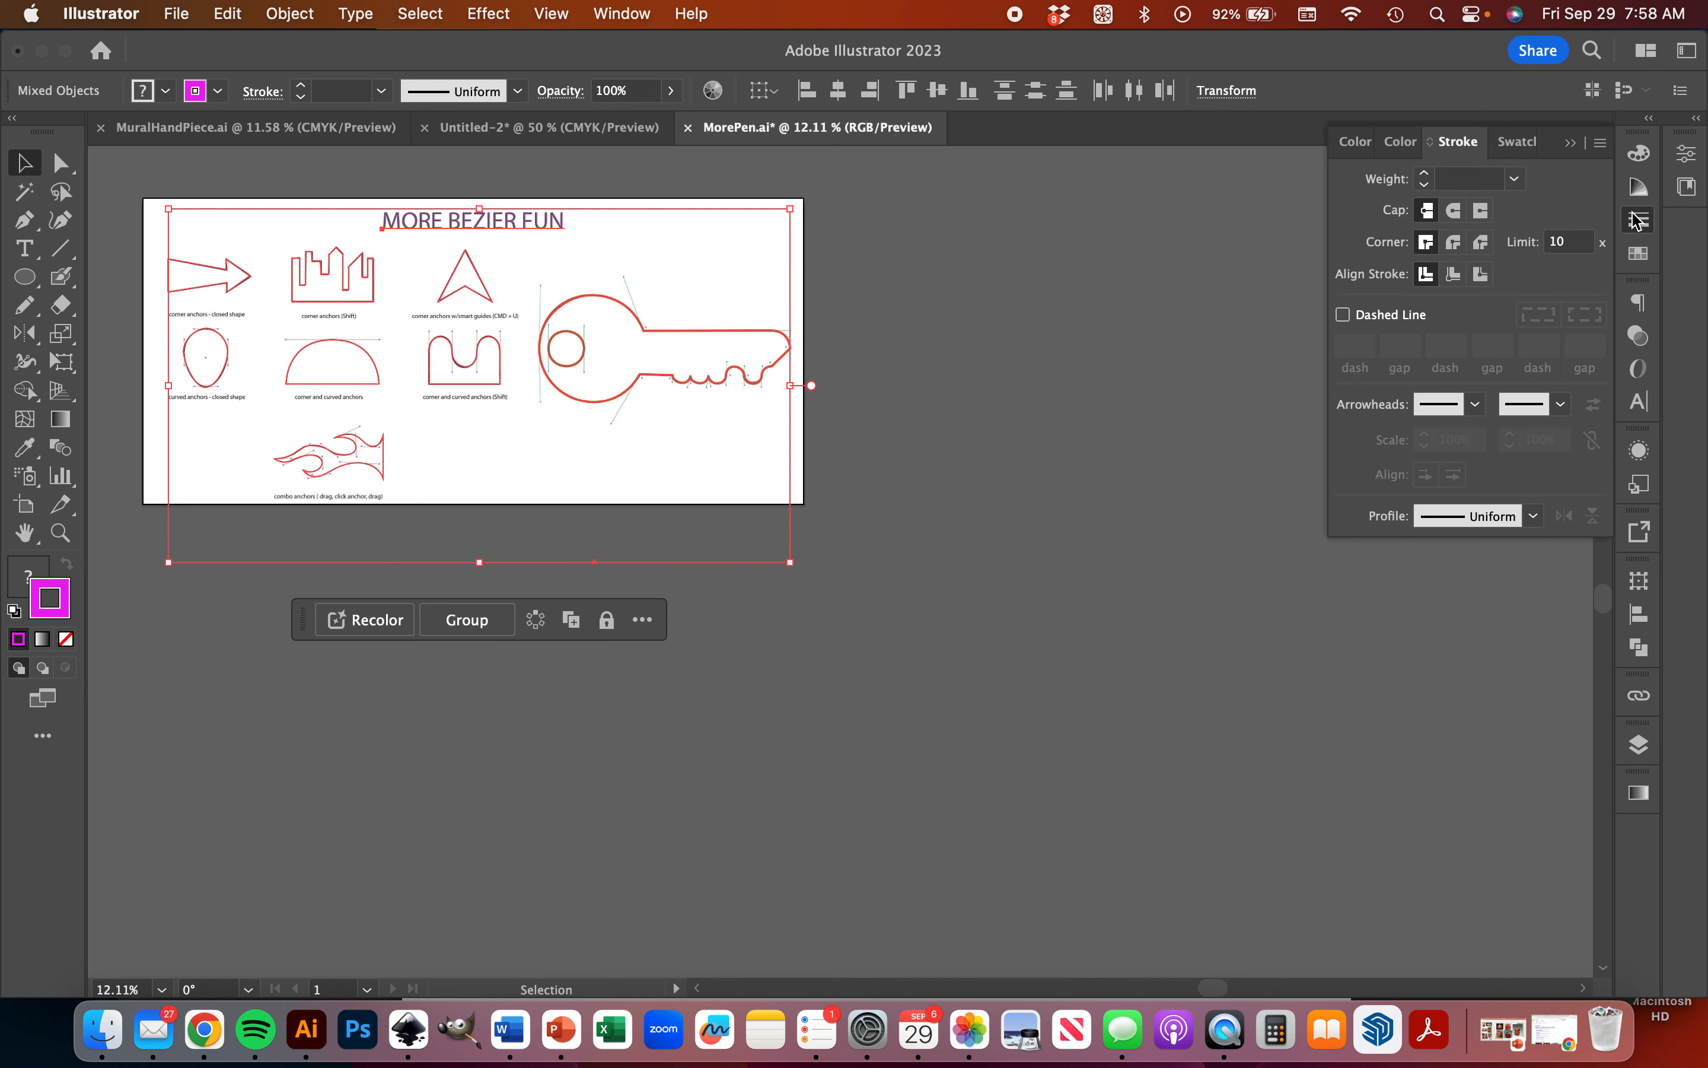
left_click(1426, 182)
left_click(1426, 174)
left_click(1426, 174)
left_click(1427, 174)
left_click(1427, 174)
scroll(536, 425, "up", 4)
scroll(535, 426, "up", 1)
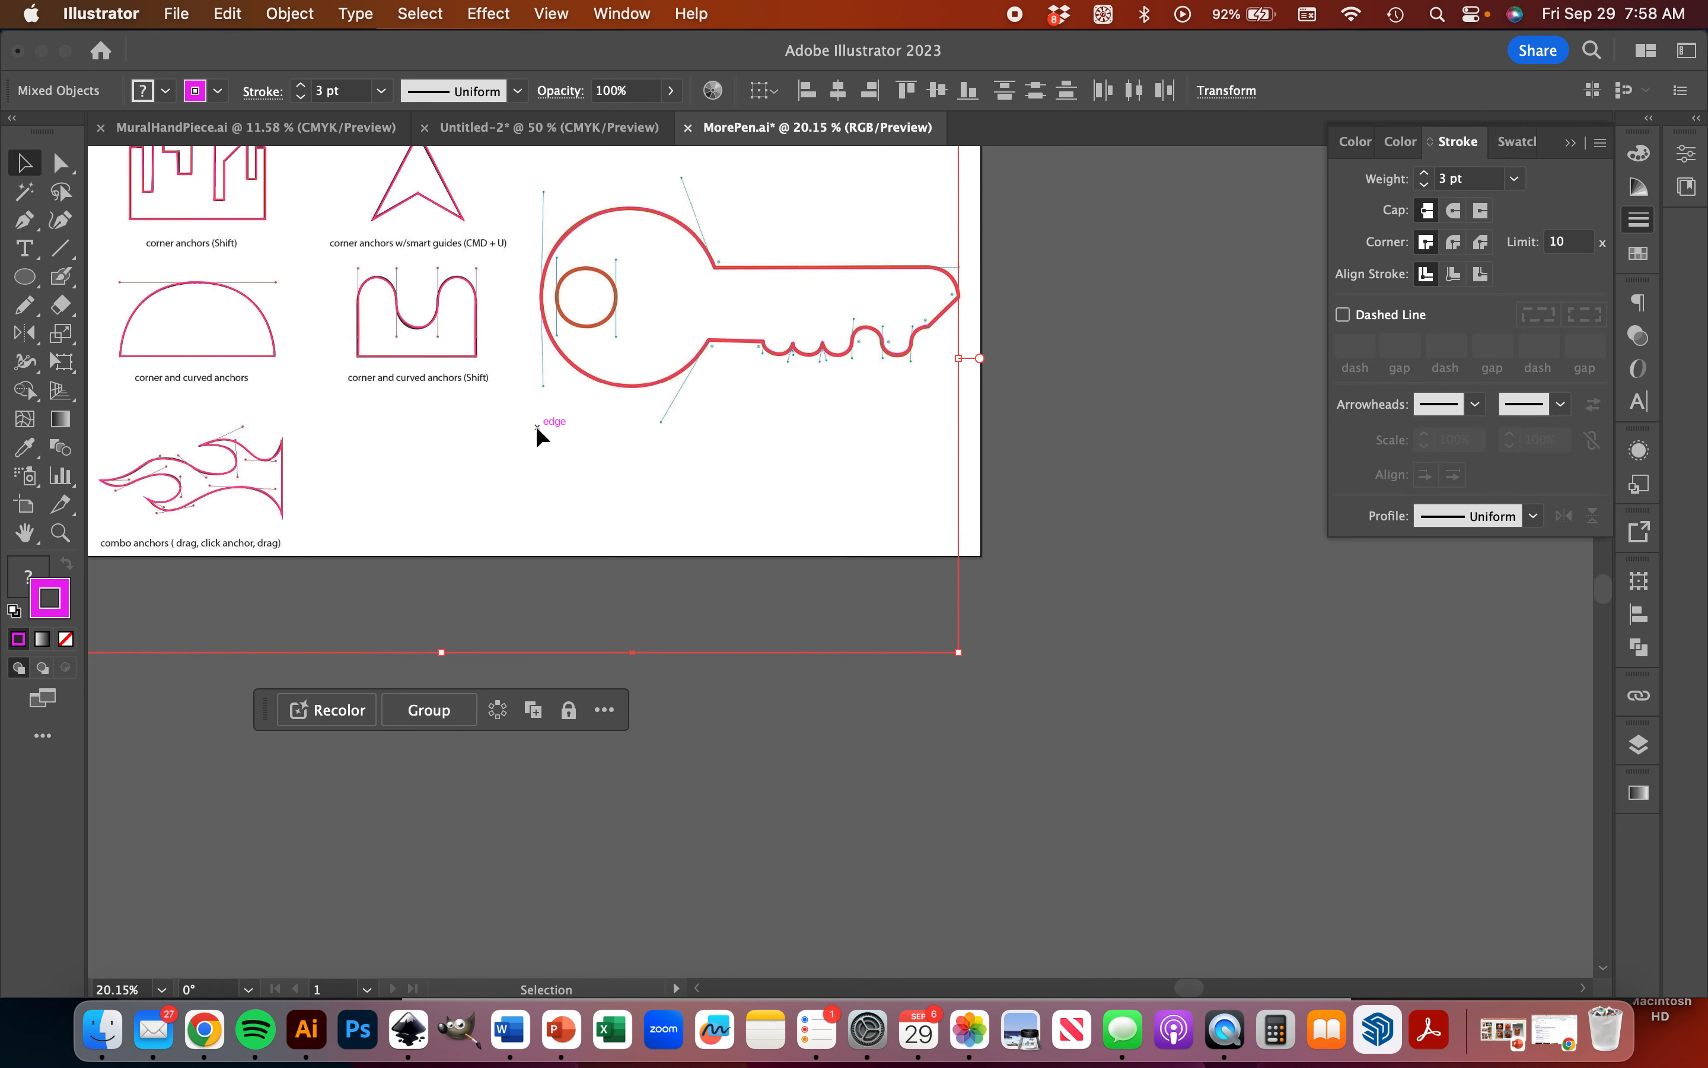
scroll(535, 426, "left", 5)
scroll(534, 426, "up", 4)
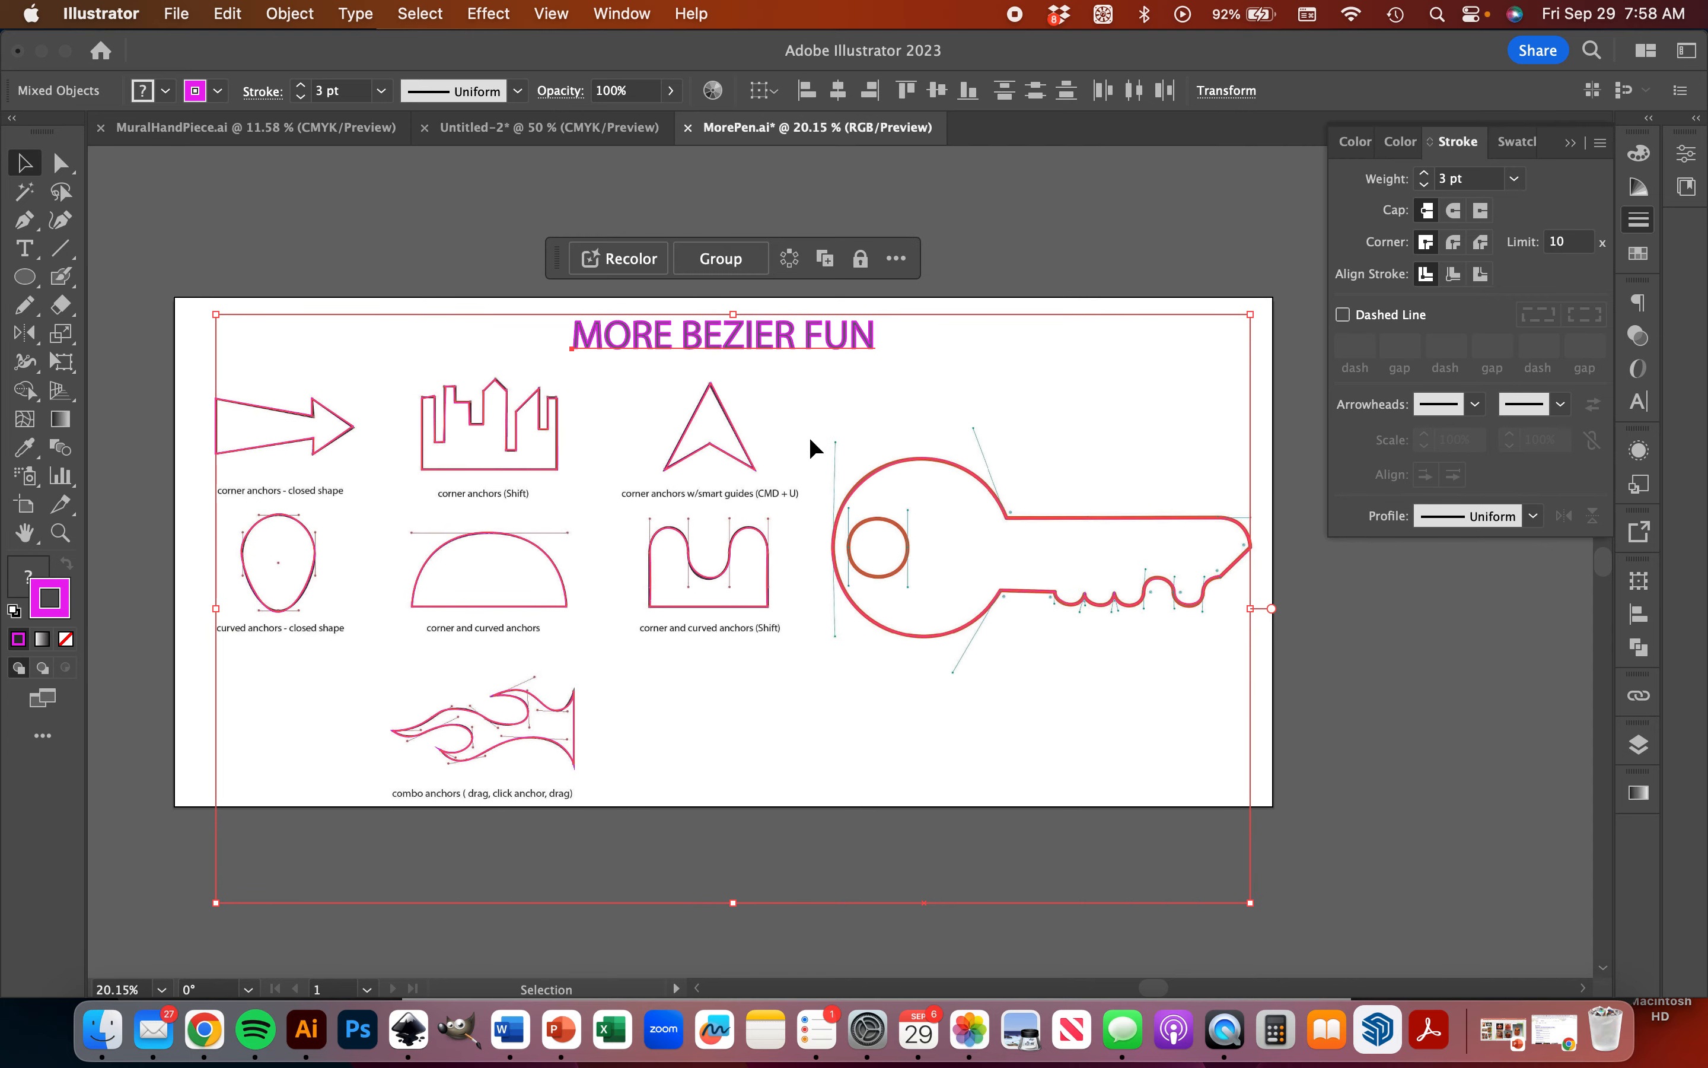
scroll(809, 436, "up", 5)
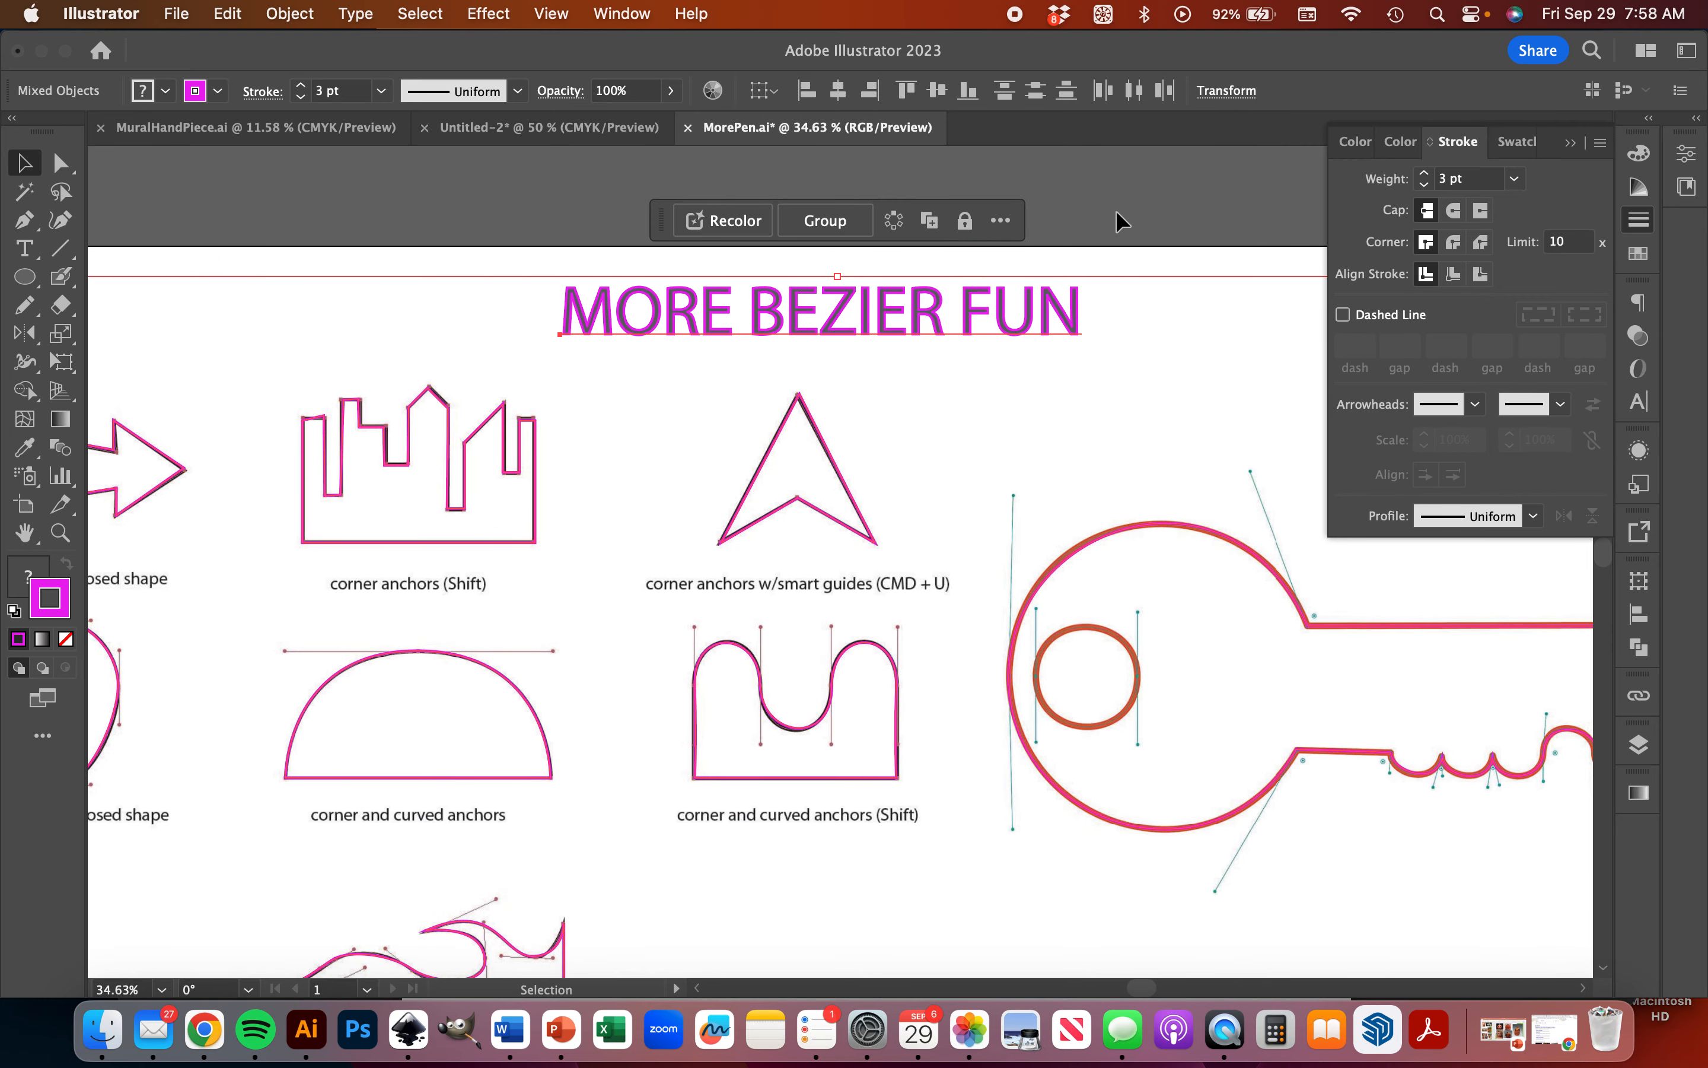
left_click(1116, 210)
- Trace the round hole in the key's head with two smooth anchors on opposite sides, pulling vertical handles, and close the path
scroll(1106, 530, "right", 5)
scroll(1106, 530, "down", 3)
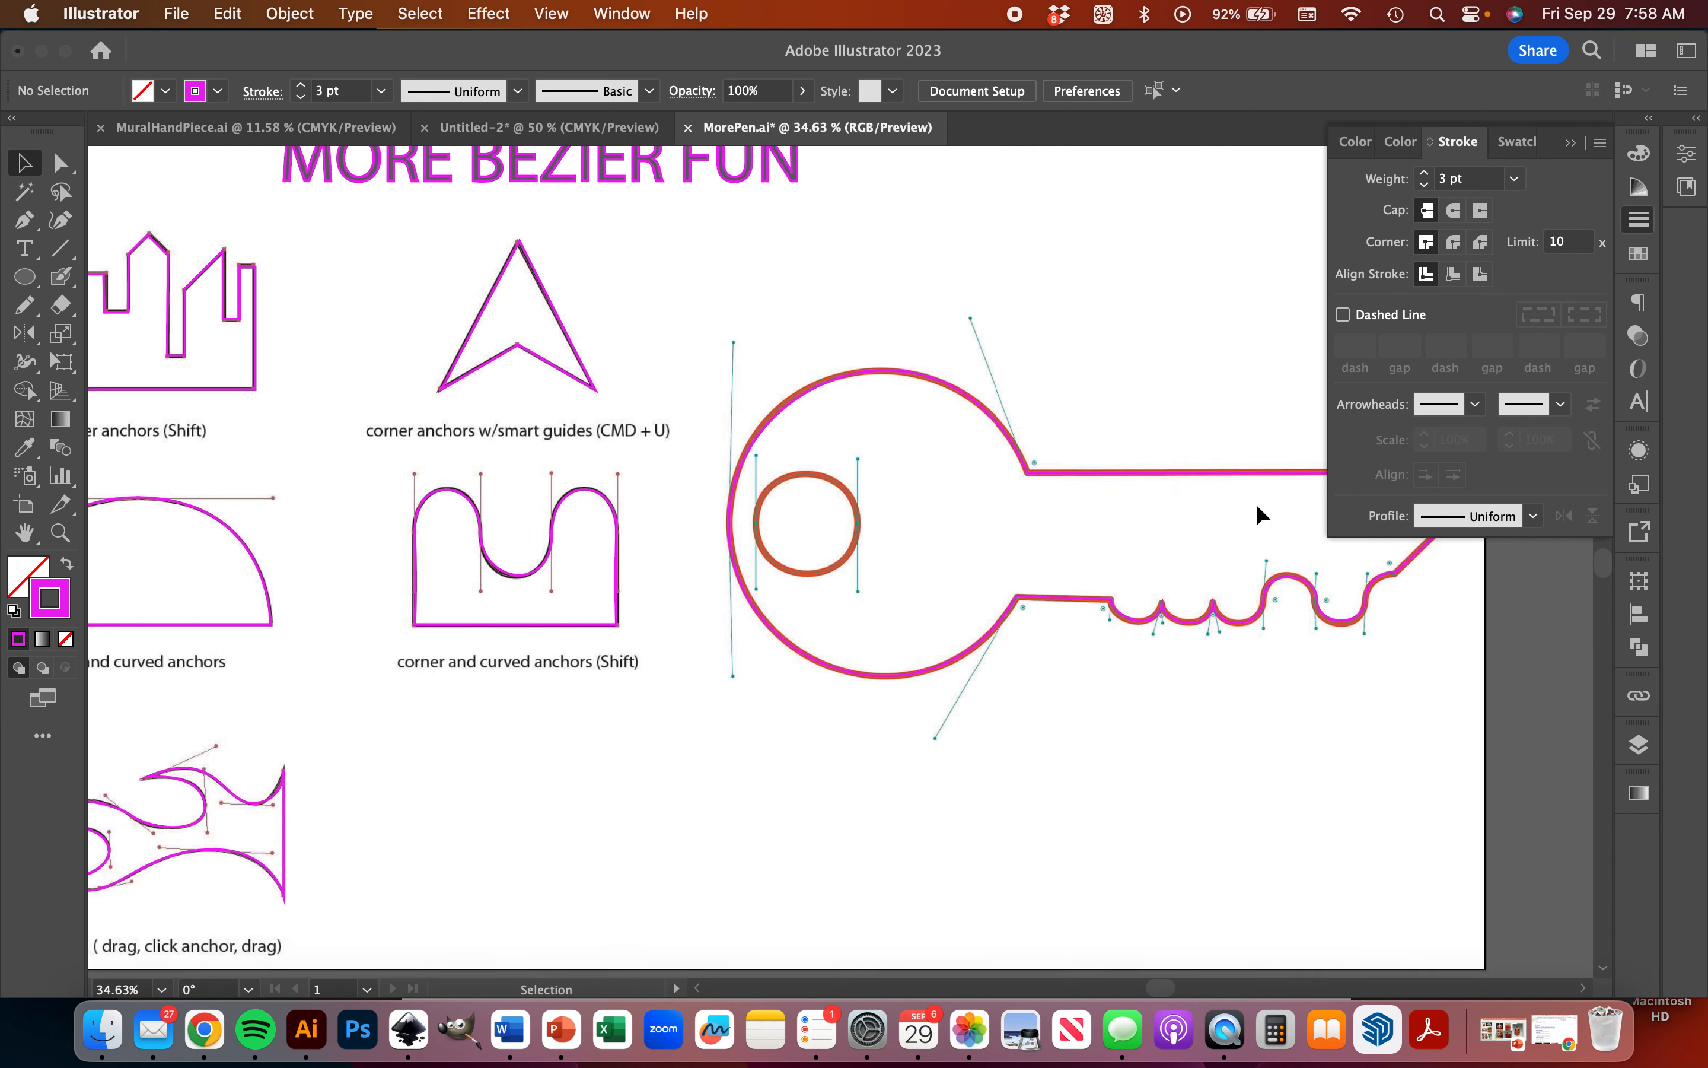
scroll(1256, 504, "right", 3)
scroll(860, 555, "up", 5)
scroll(860, 555, "right", 1)
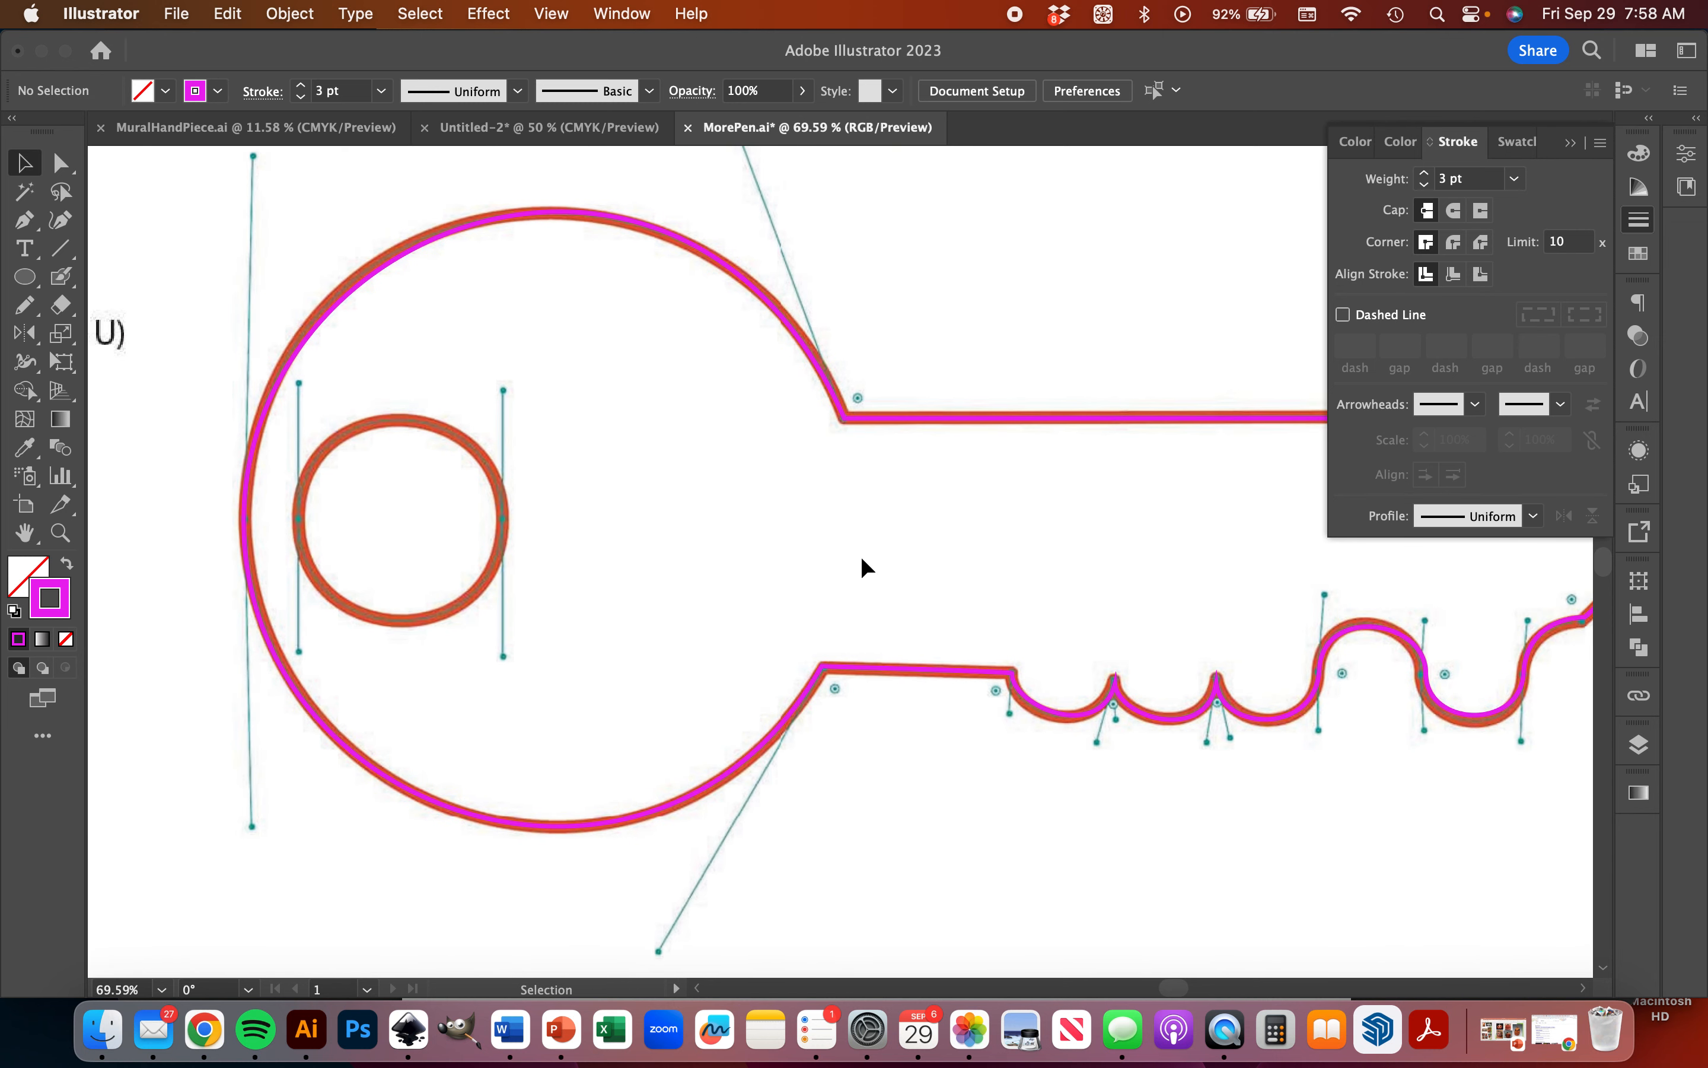
scroll(861, 555, "down", 5)
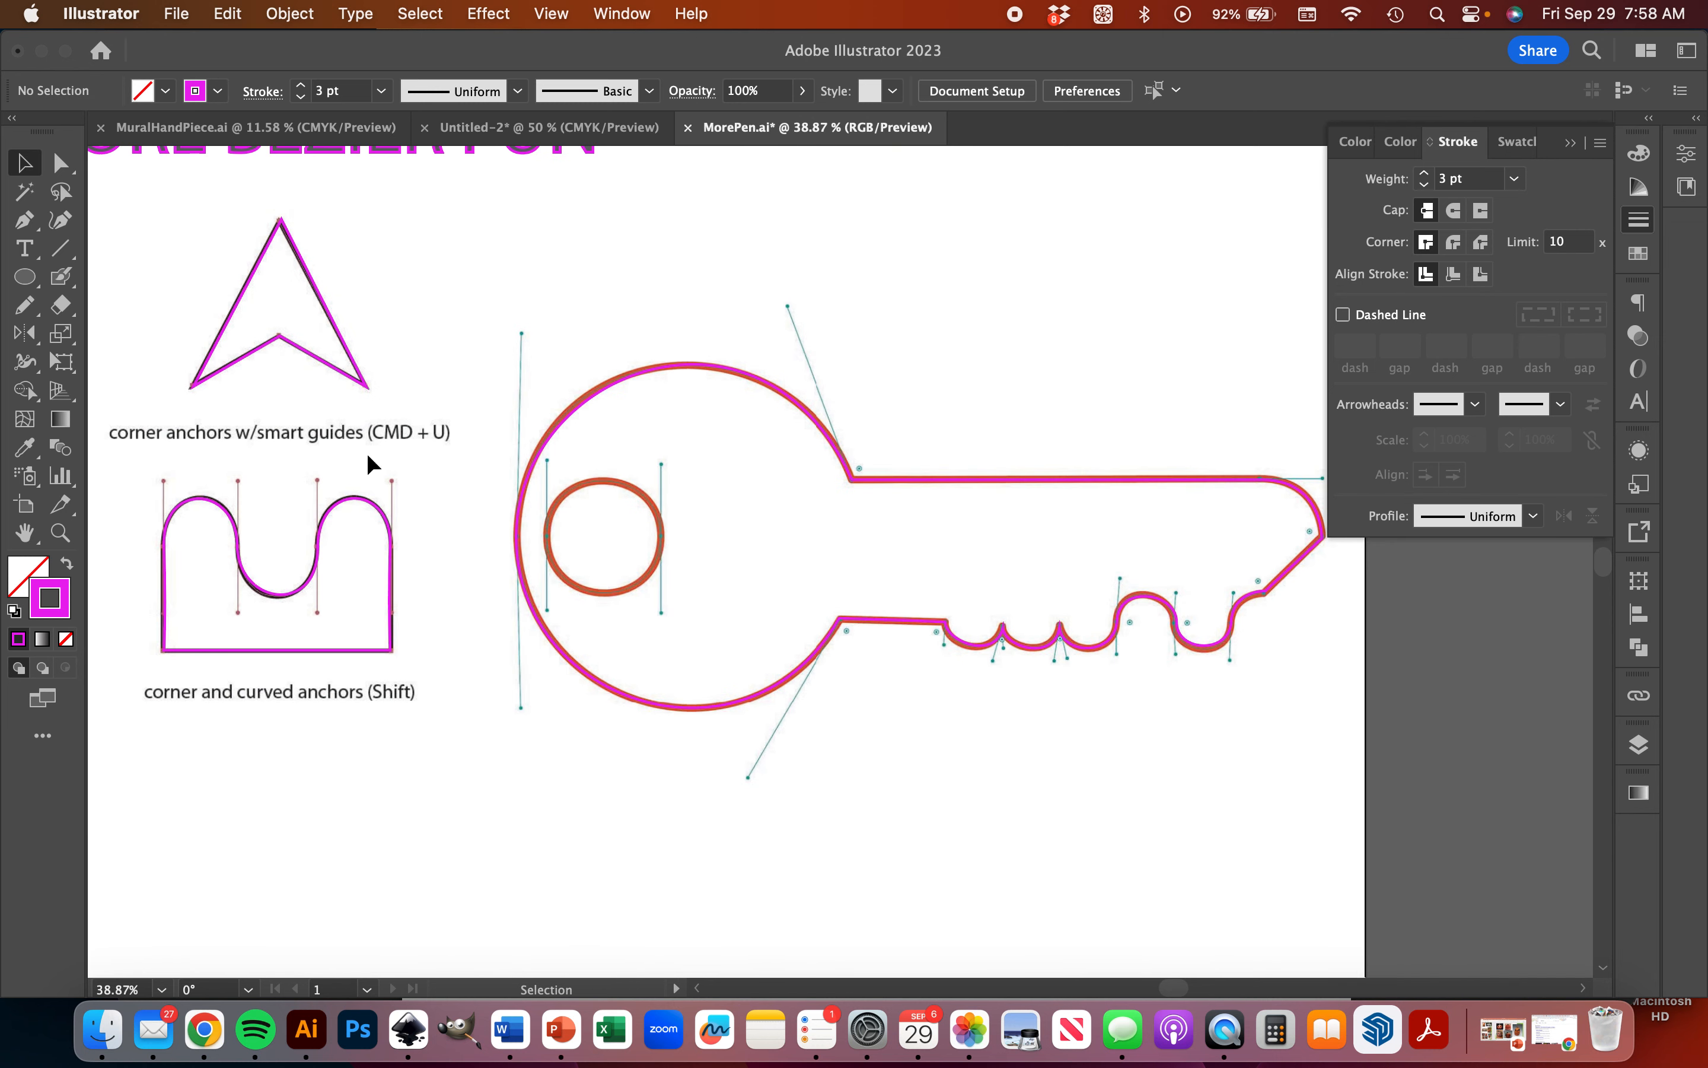
left_click(25, 219)
scroll(681, 581, "up", 3)
scroll(682, 576, "up", 1)
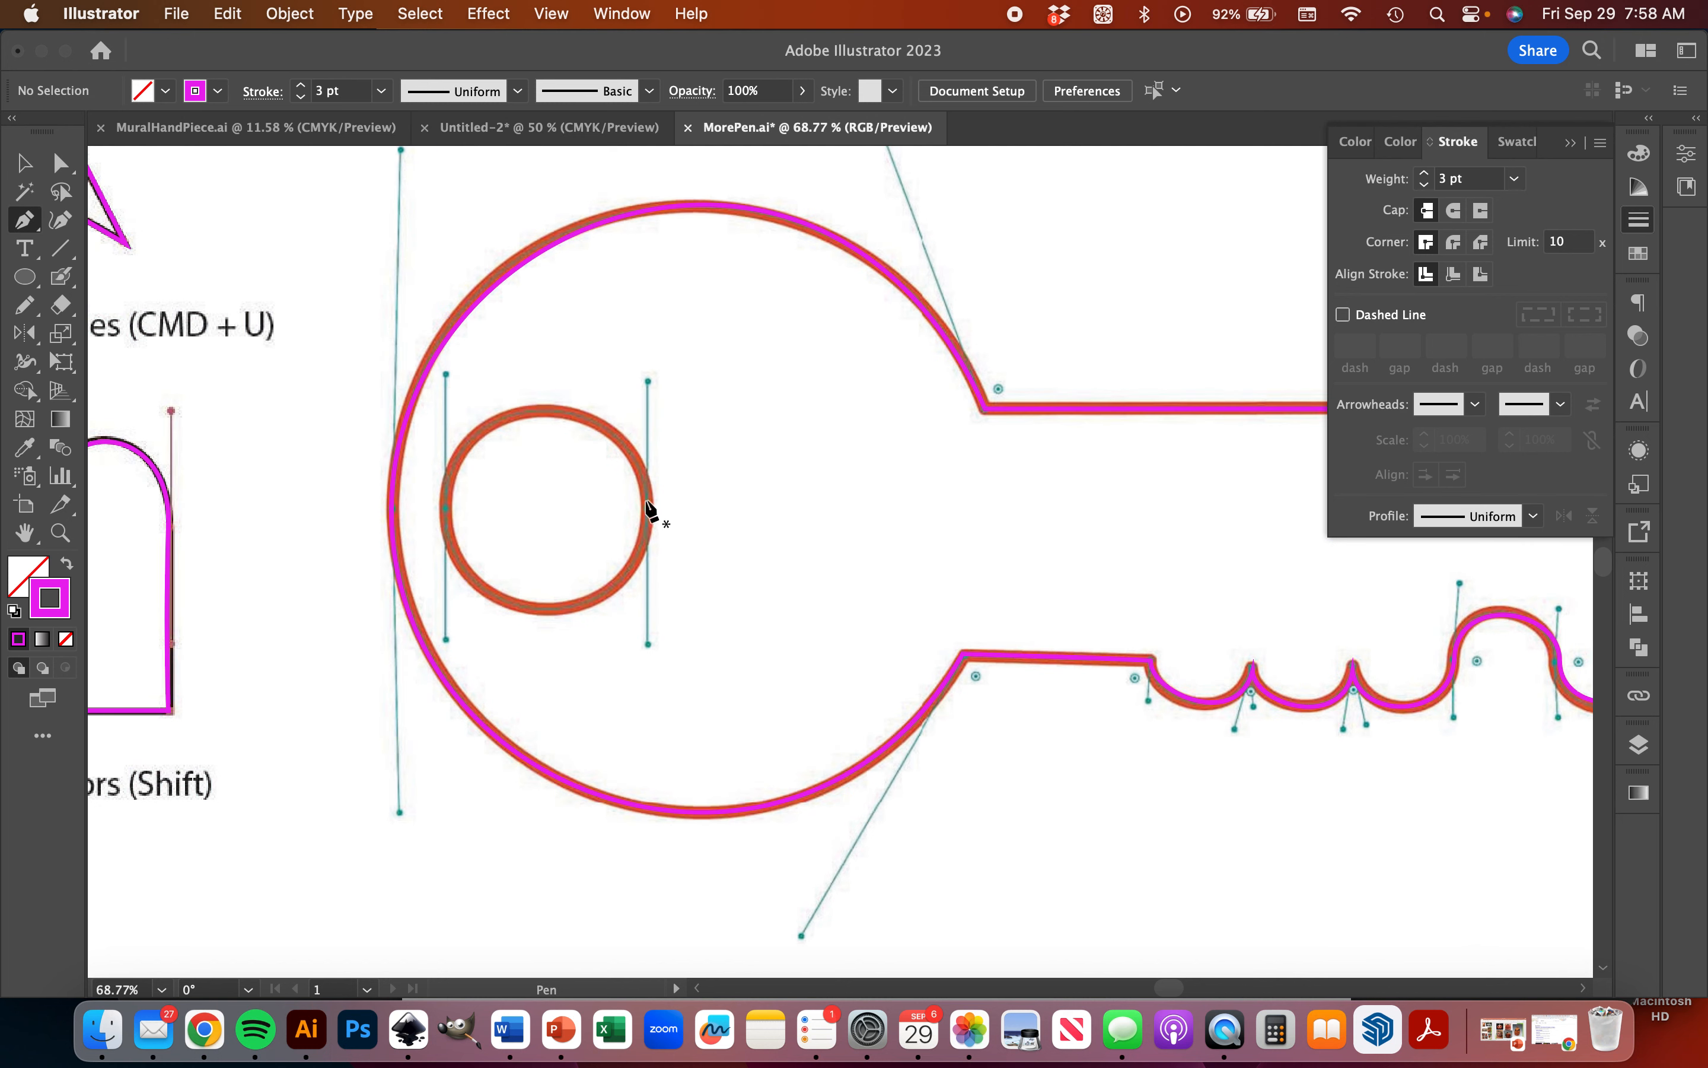
left_click_drag(653, 421, 647, 375)
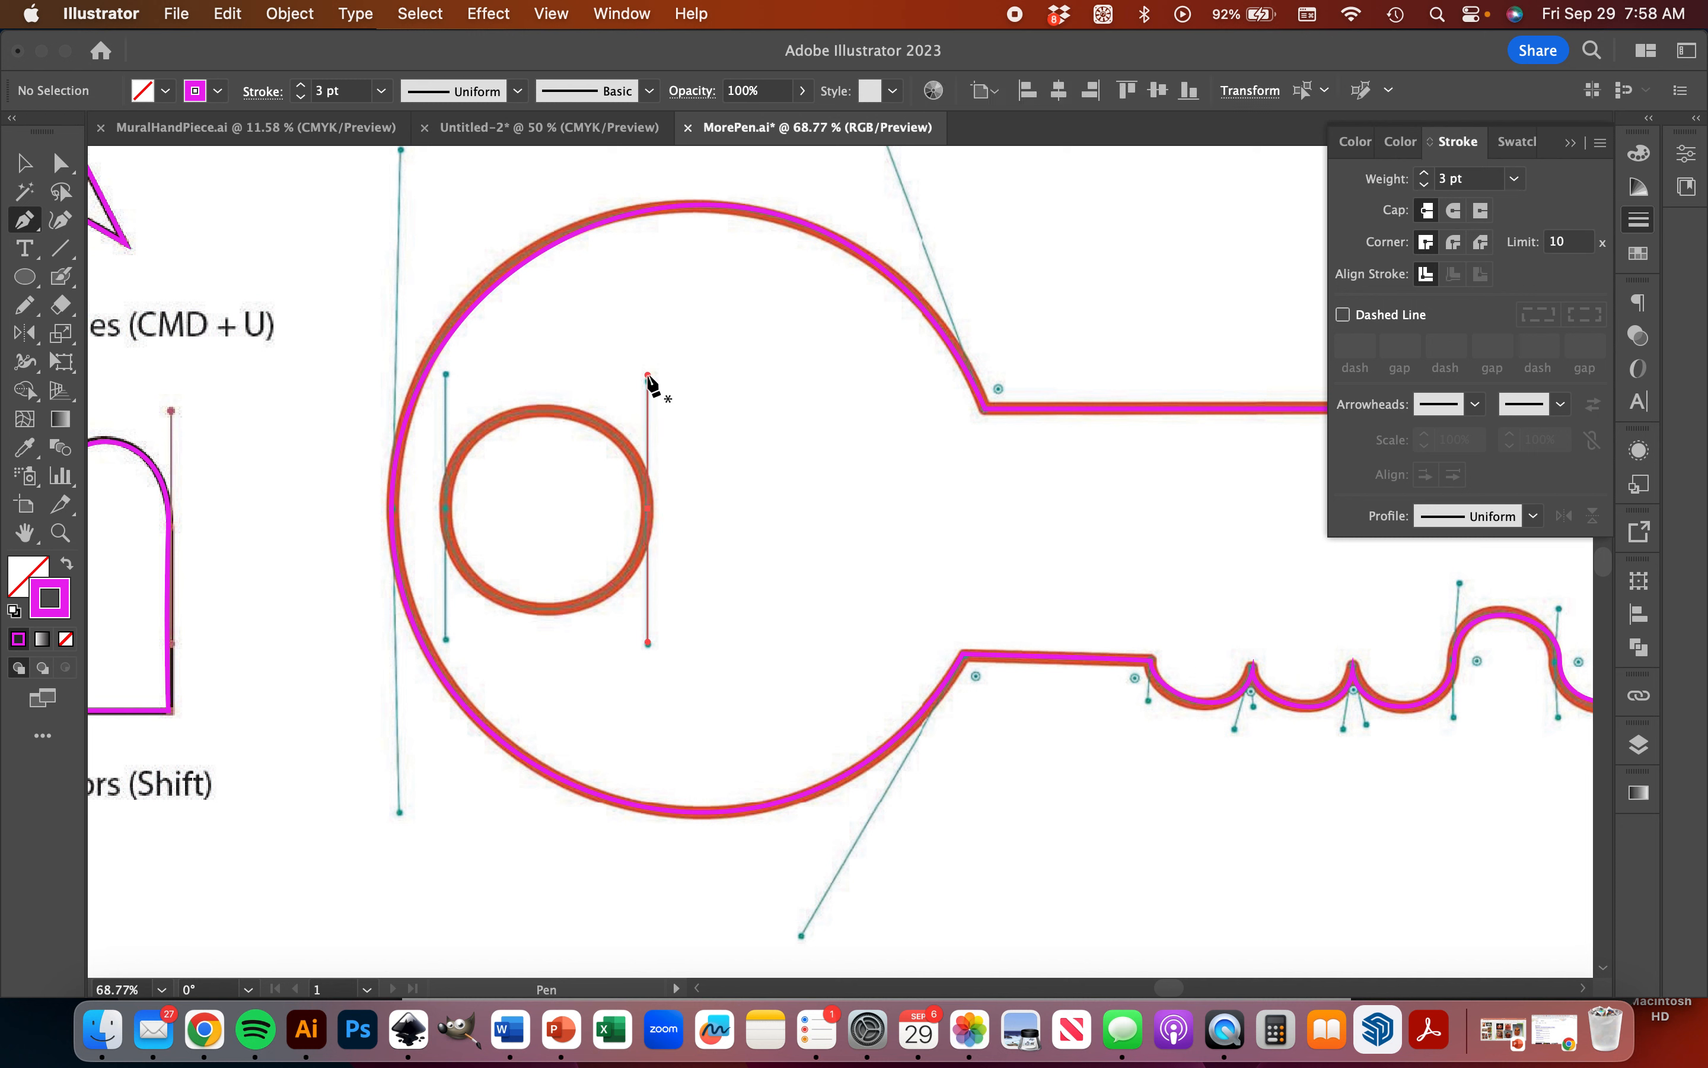
left_click_drag(443, 508, 443, 633)
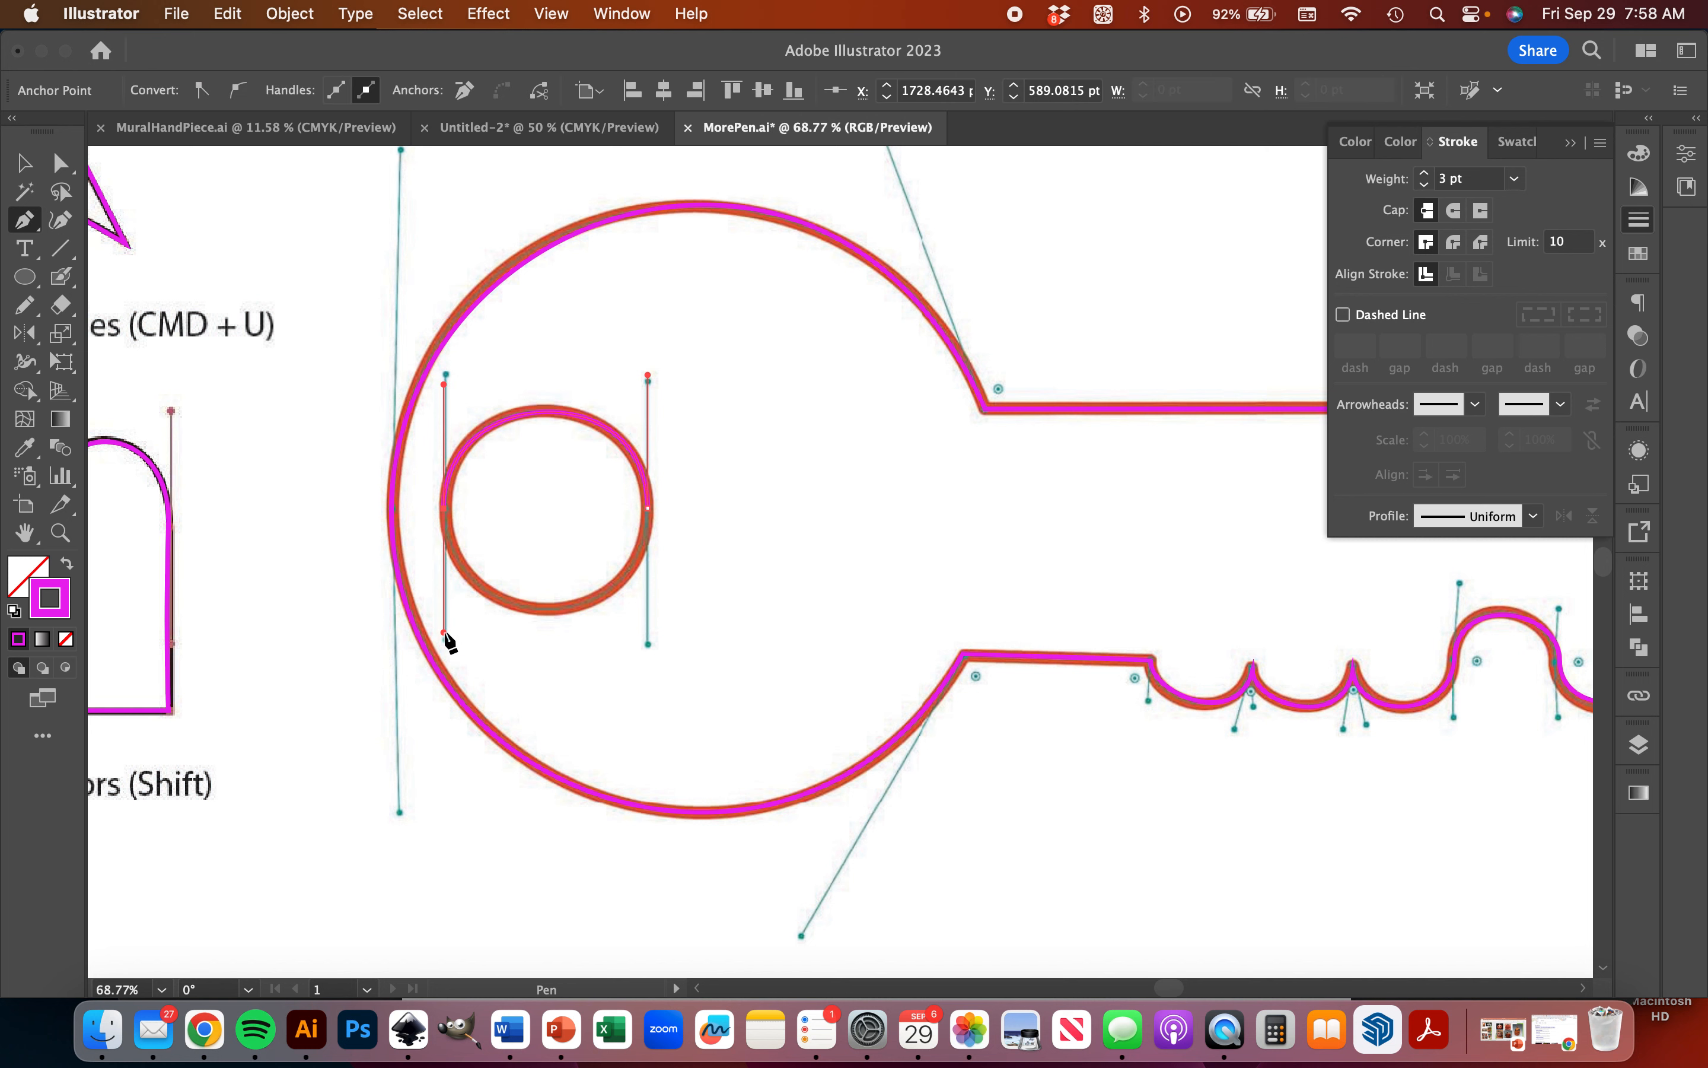
left_click_drag(647, 508, 646, 381)
key("v")
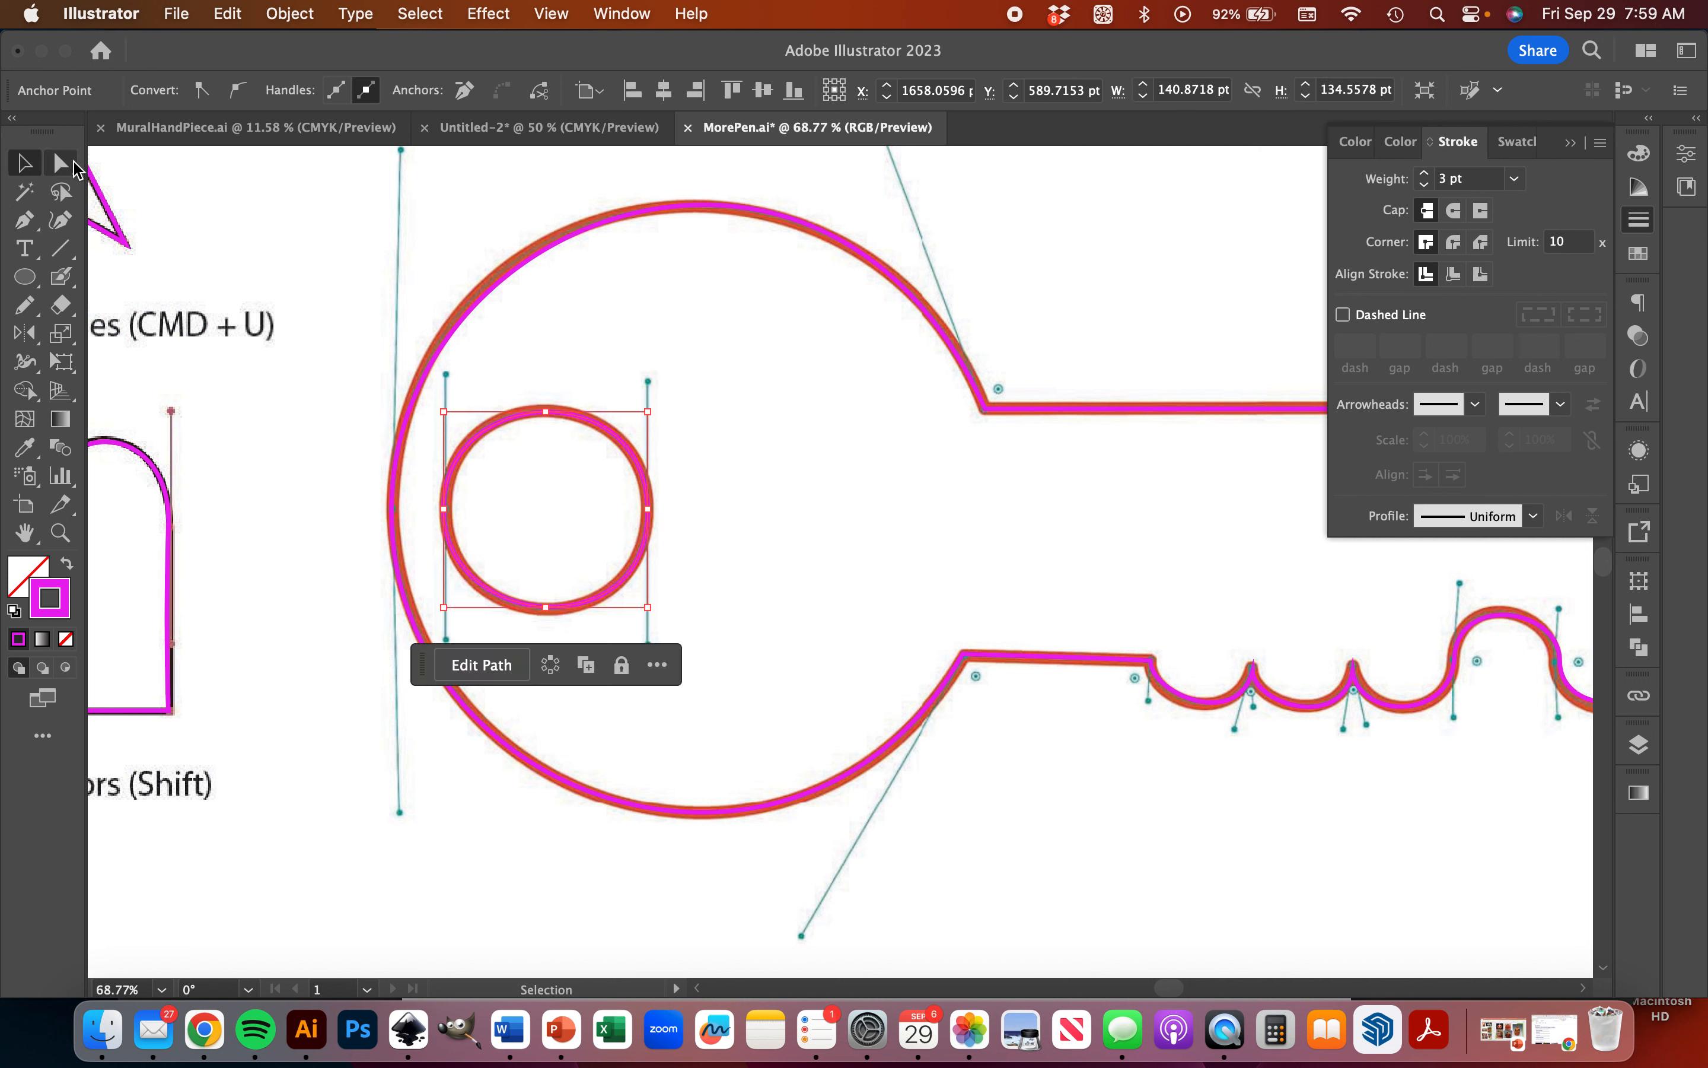
- Fill the key outline with medium blue and the round hole's path with light green a8d7ab
left_click(911, 291)
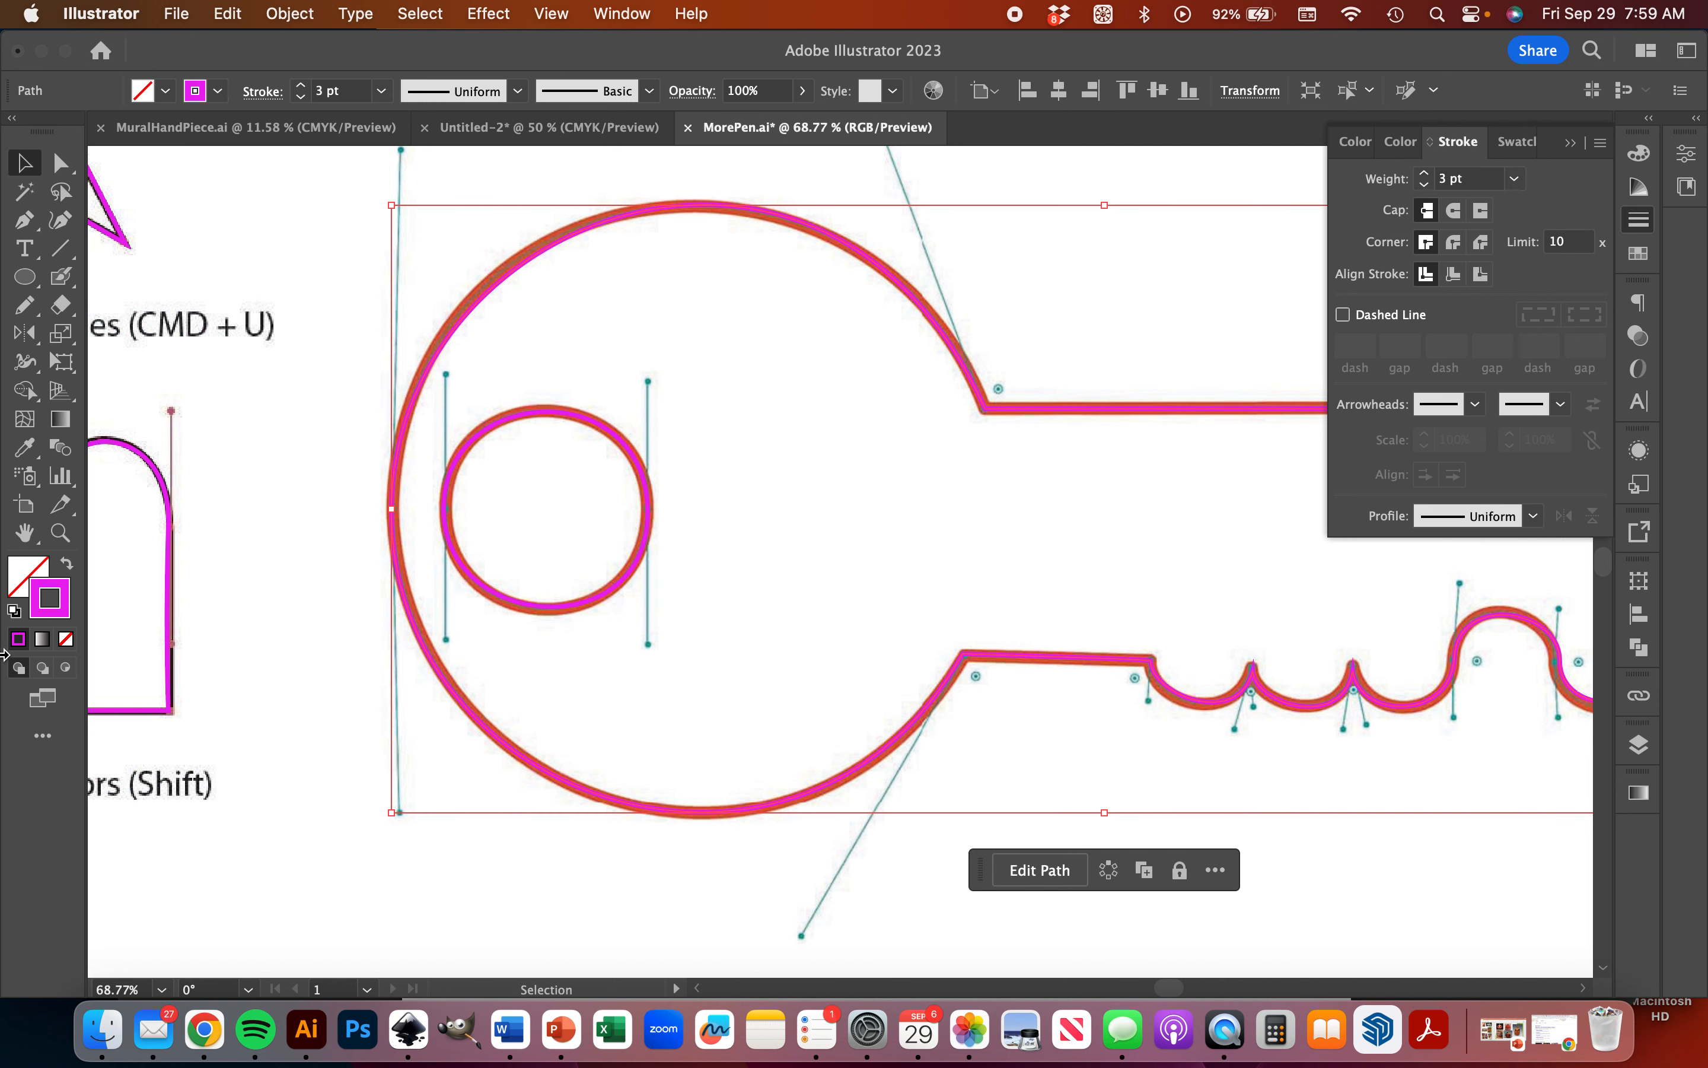
double_click(21, 581)
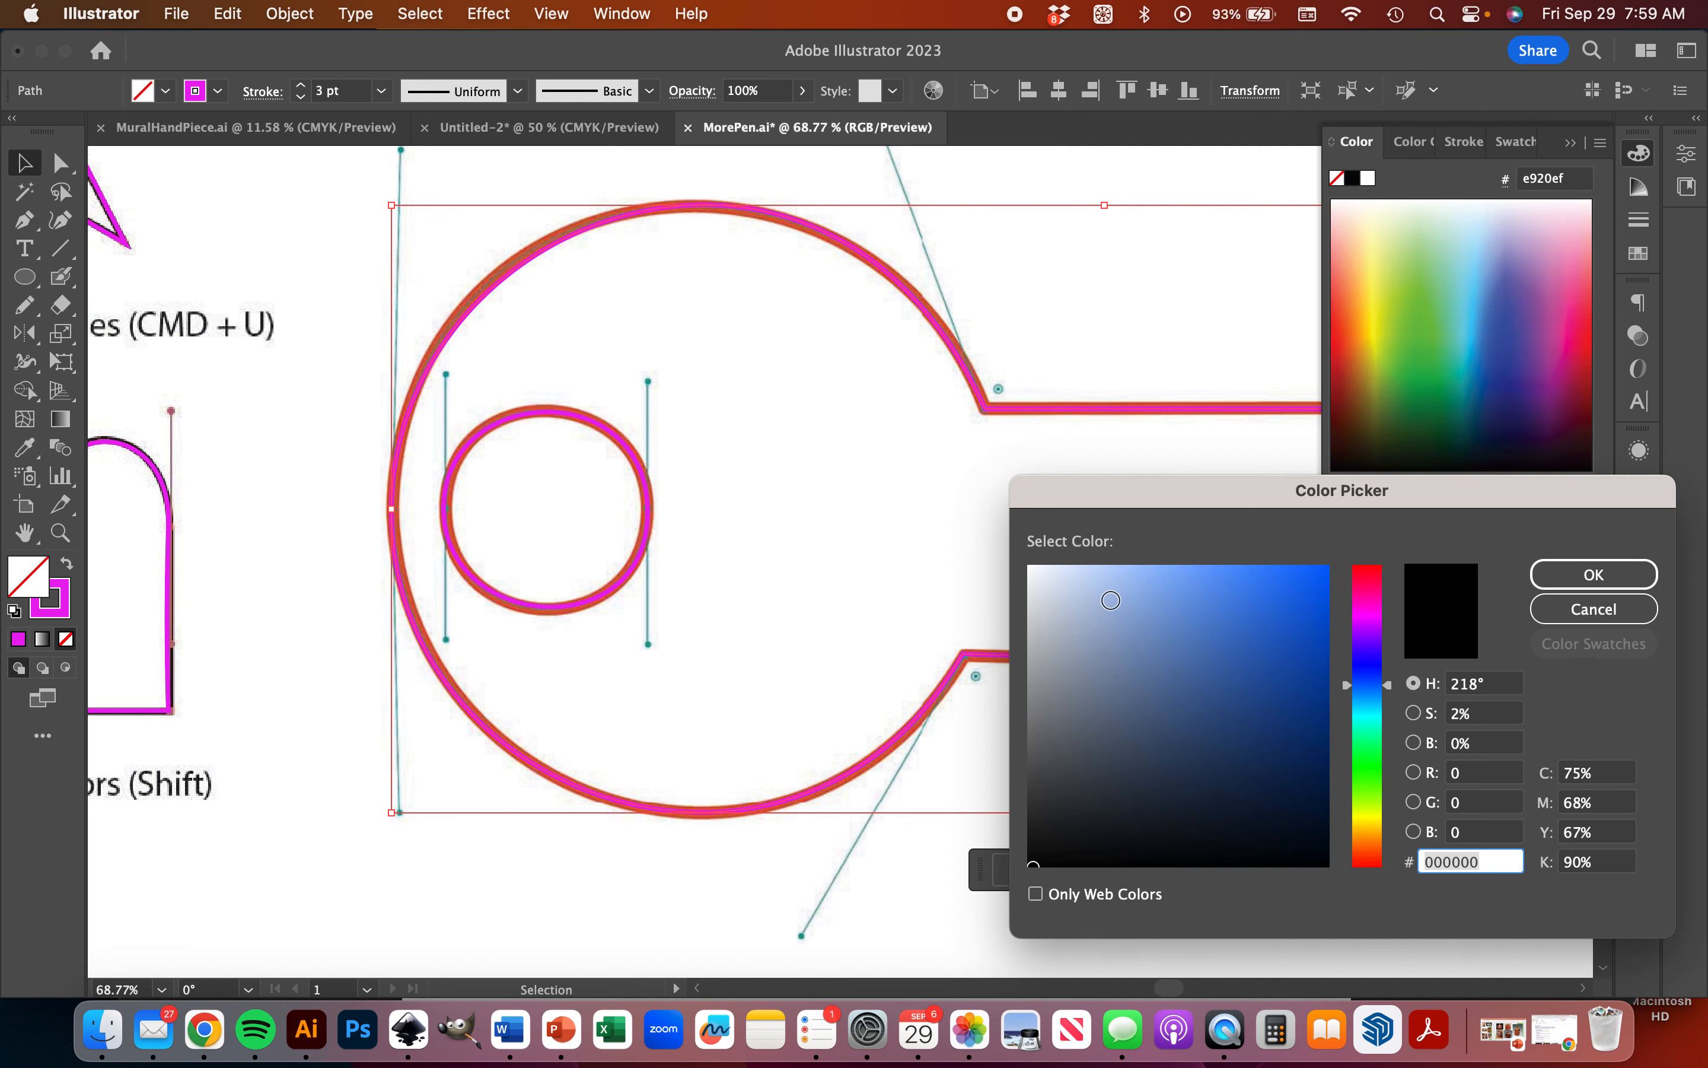
left_click(1200, 583)
left_click(1600, 574)
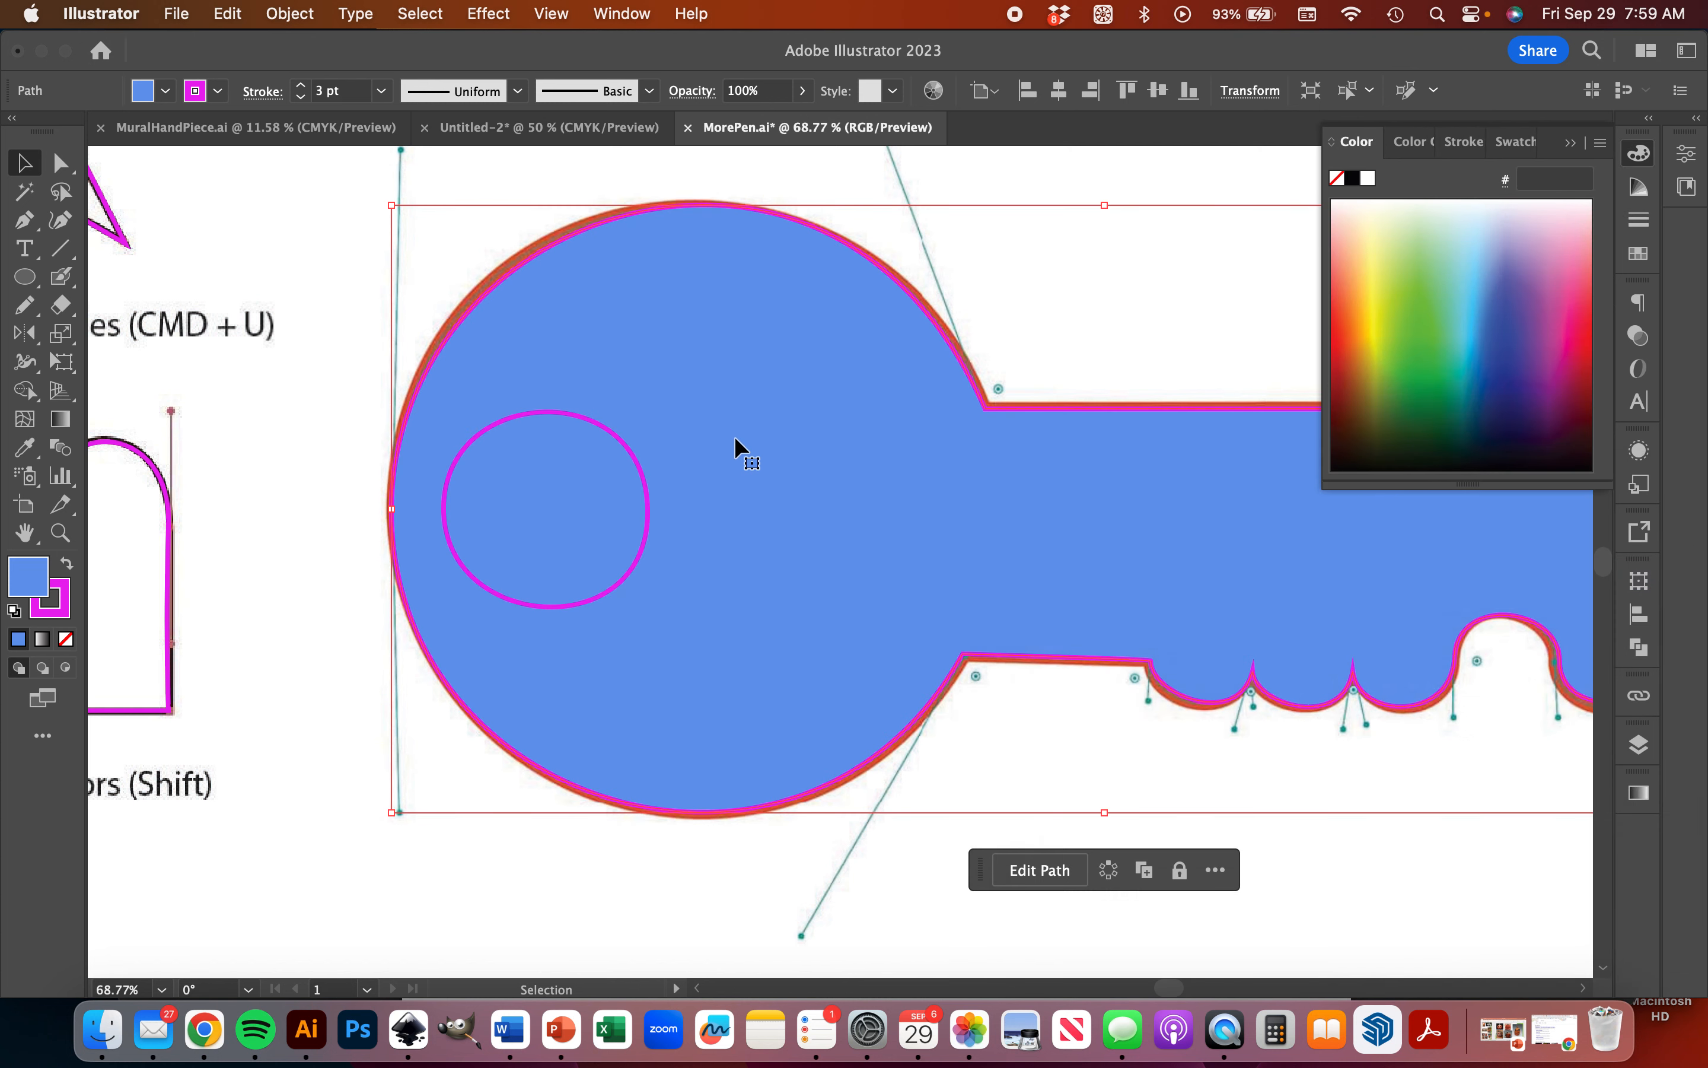
left_click(606, 432)
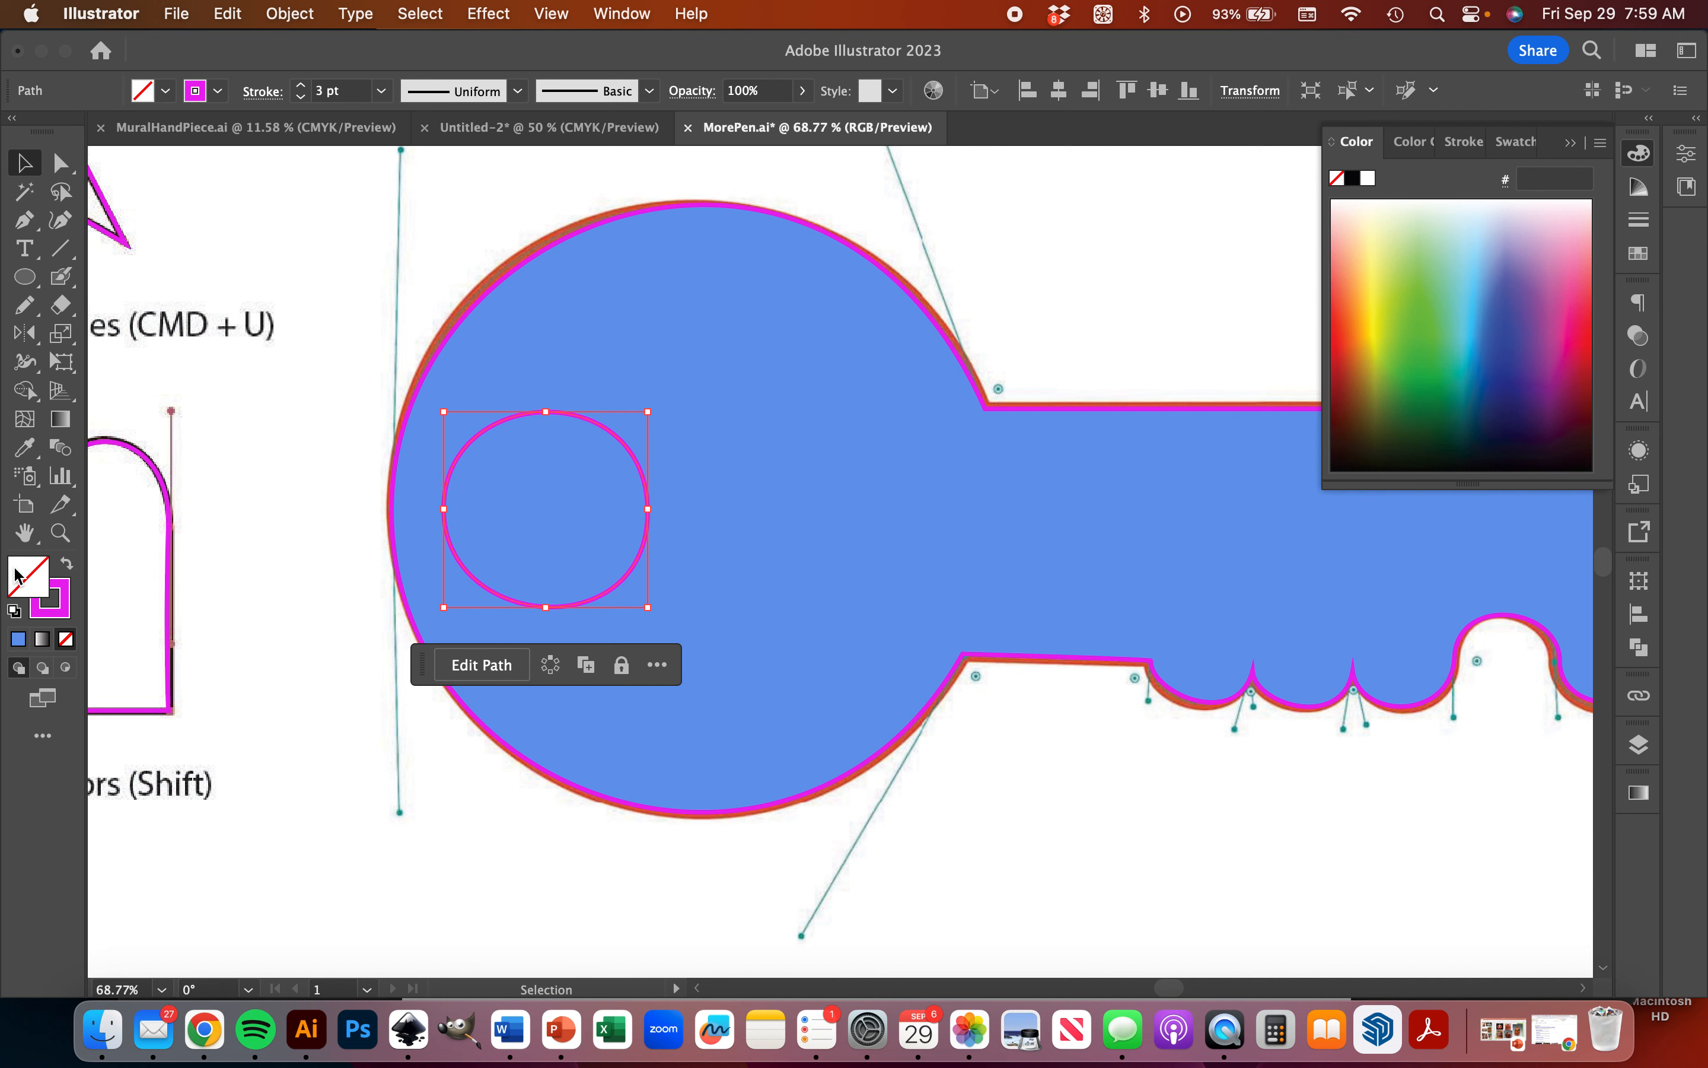
left_click(1440, 239)
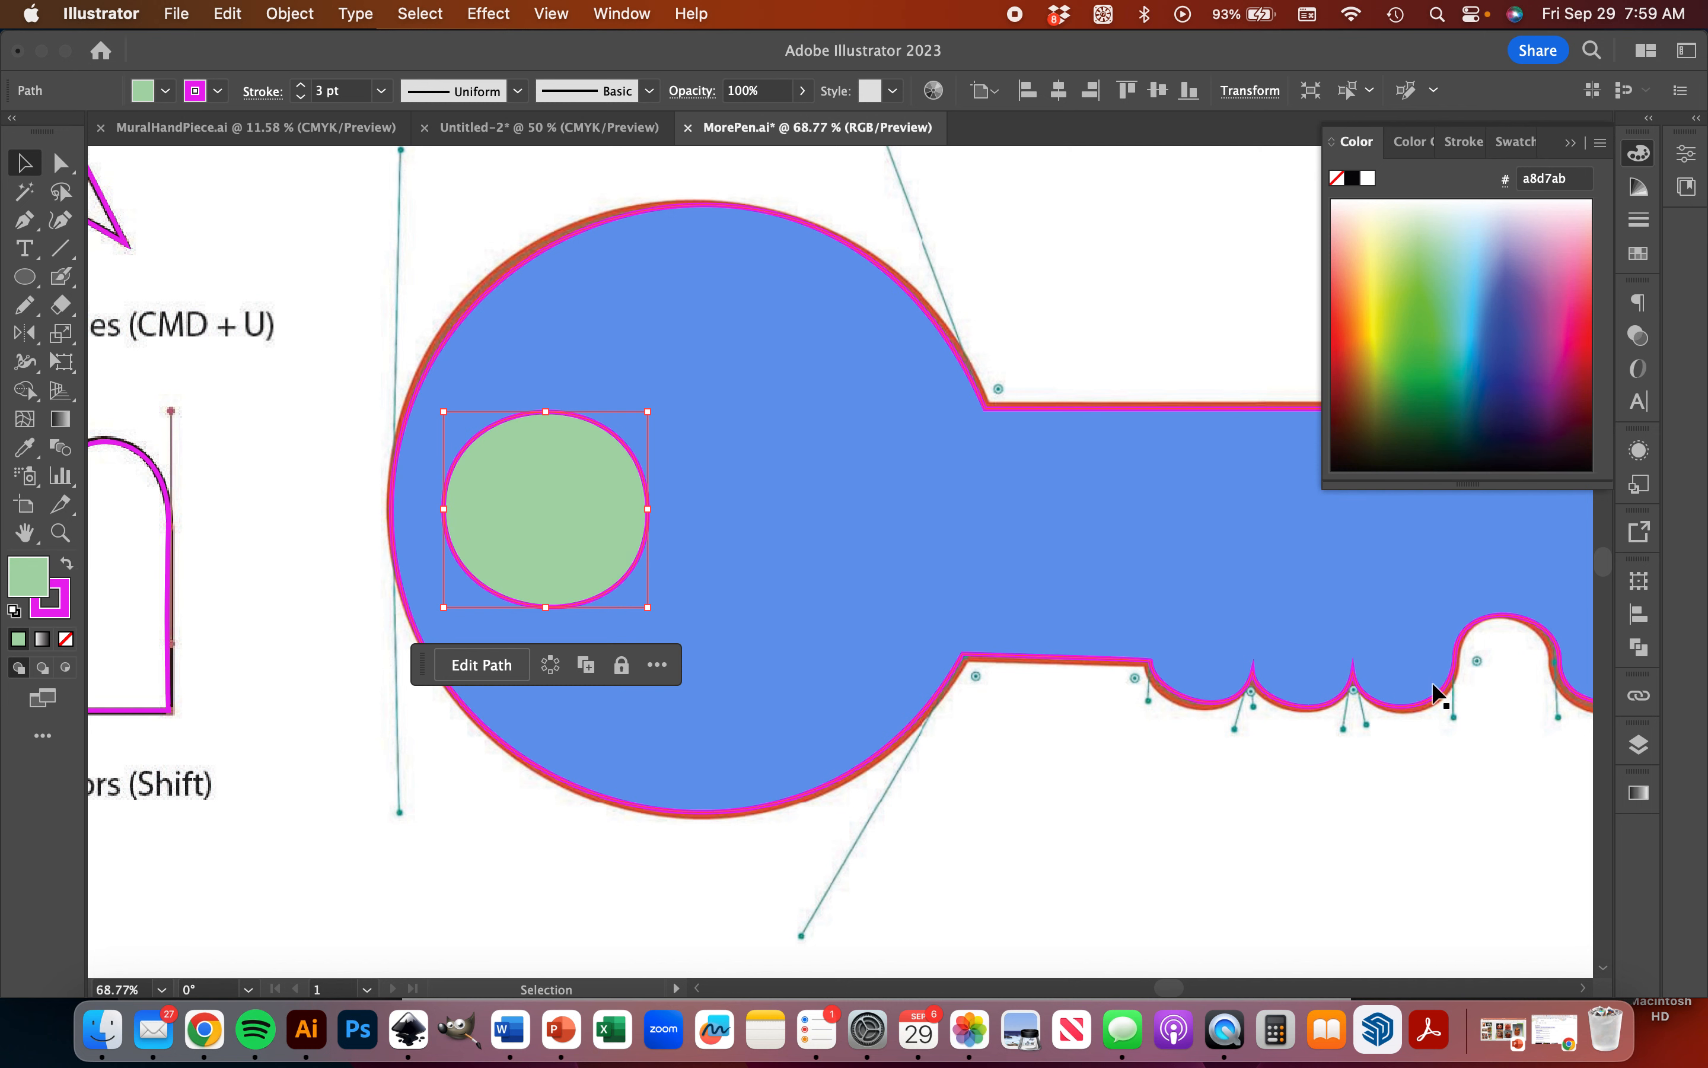
- Select the key together with its round hole and cut the hole out with the Exclude shape mode
scroll(1434, 686, "down", 5)
scroll(1434, 684, "right", 3)
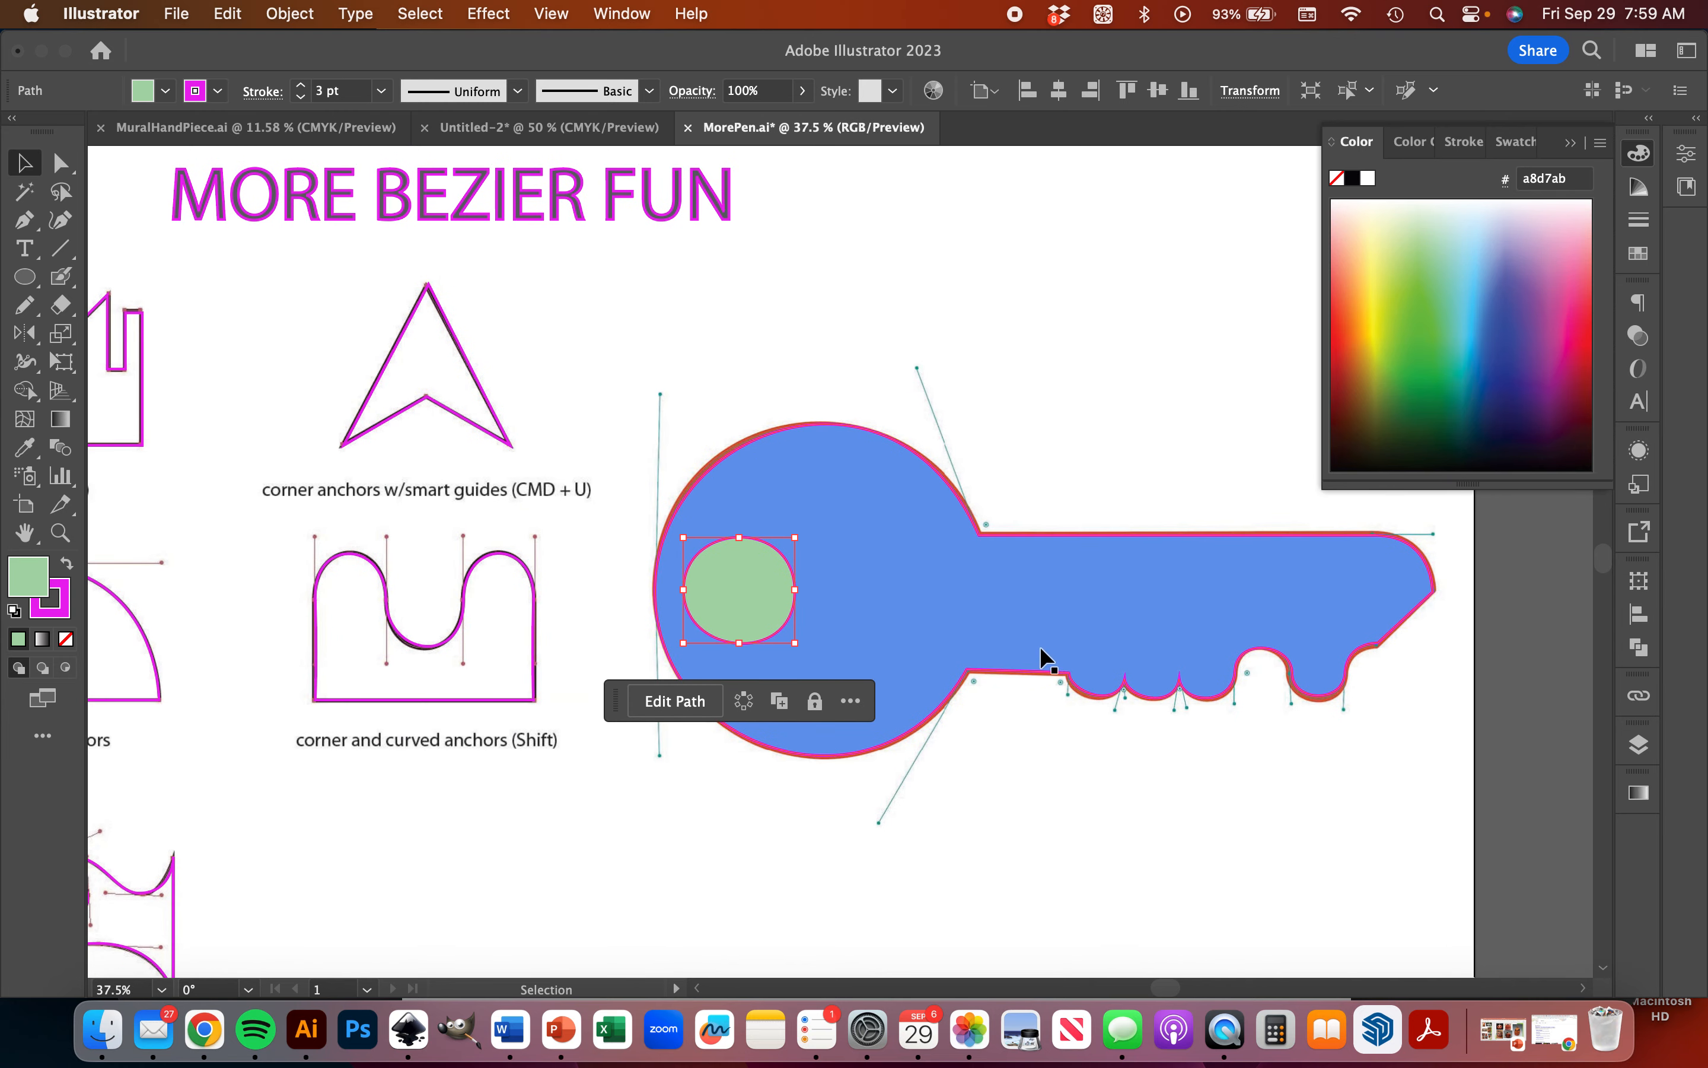
left_click(969, 592, "shift")
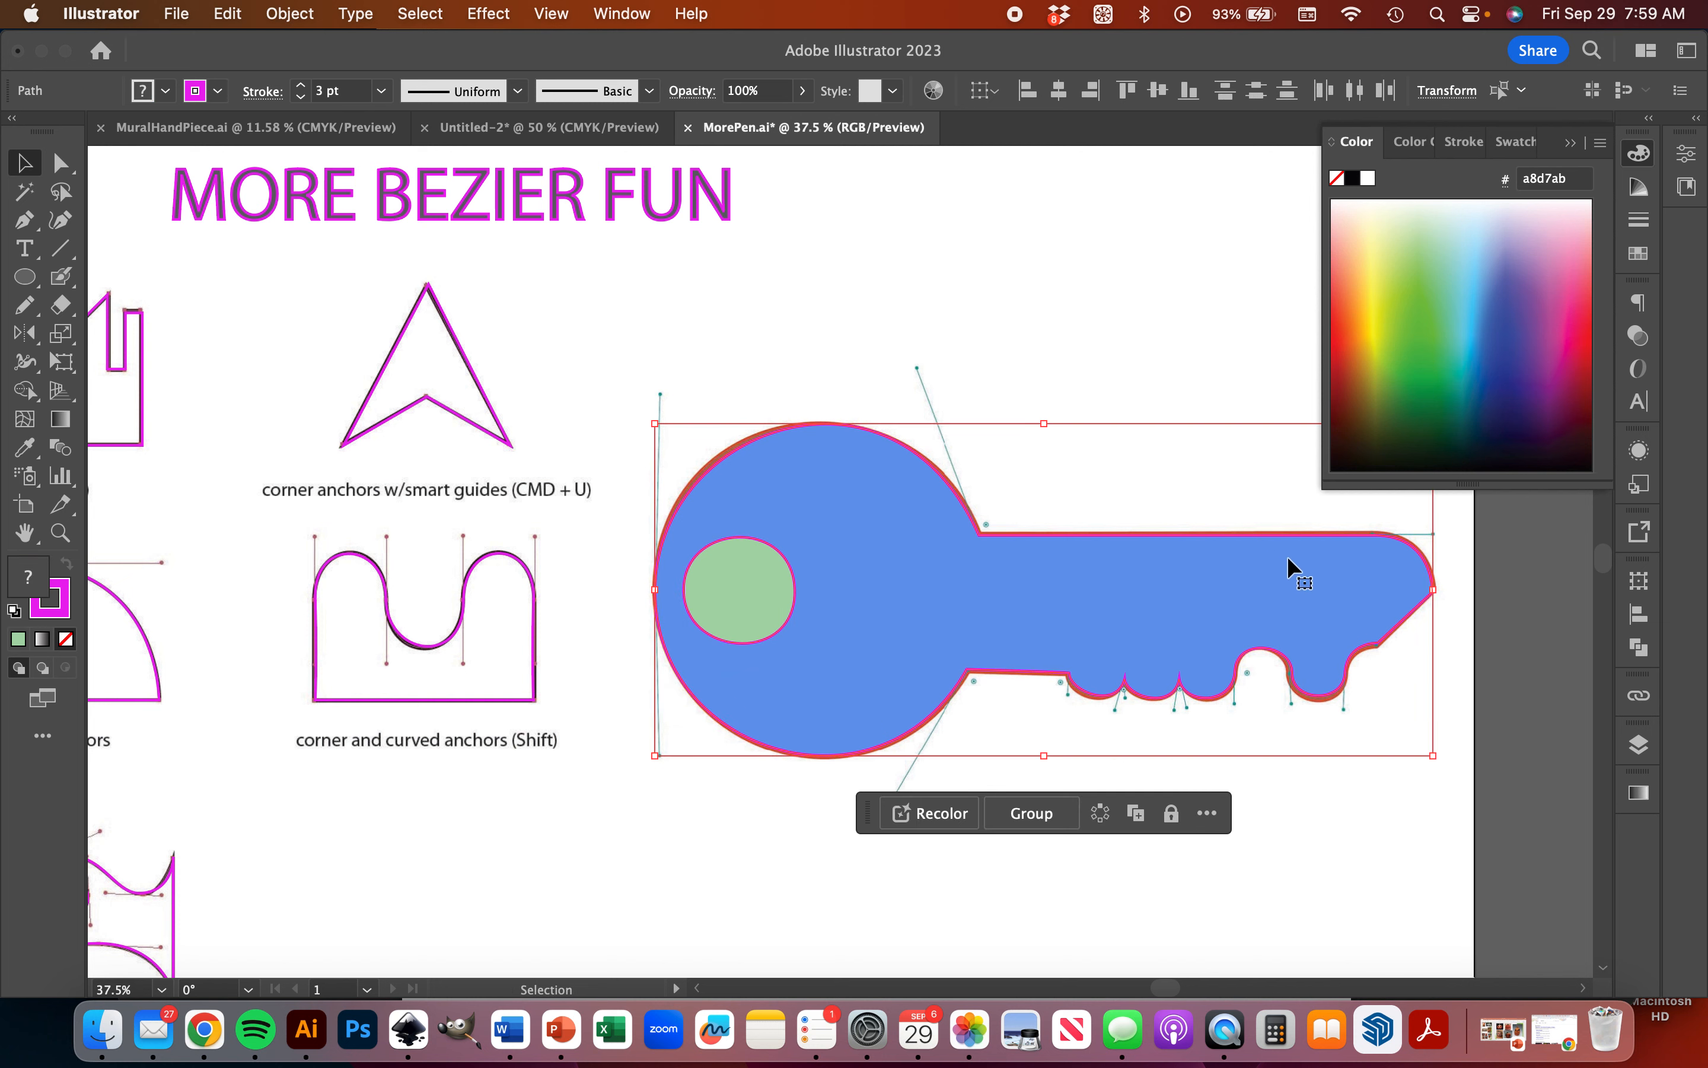
left_click(1639, 648)
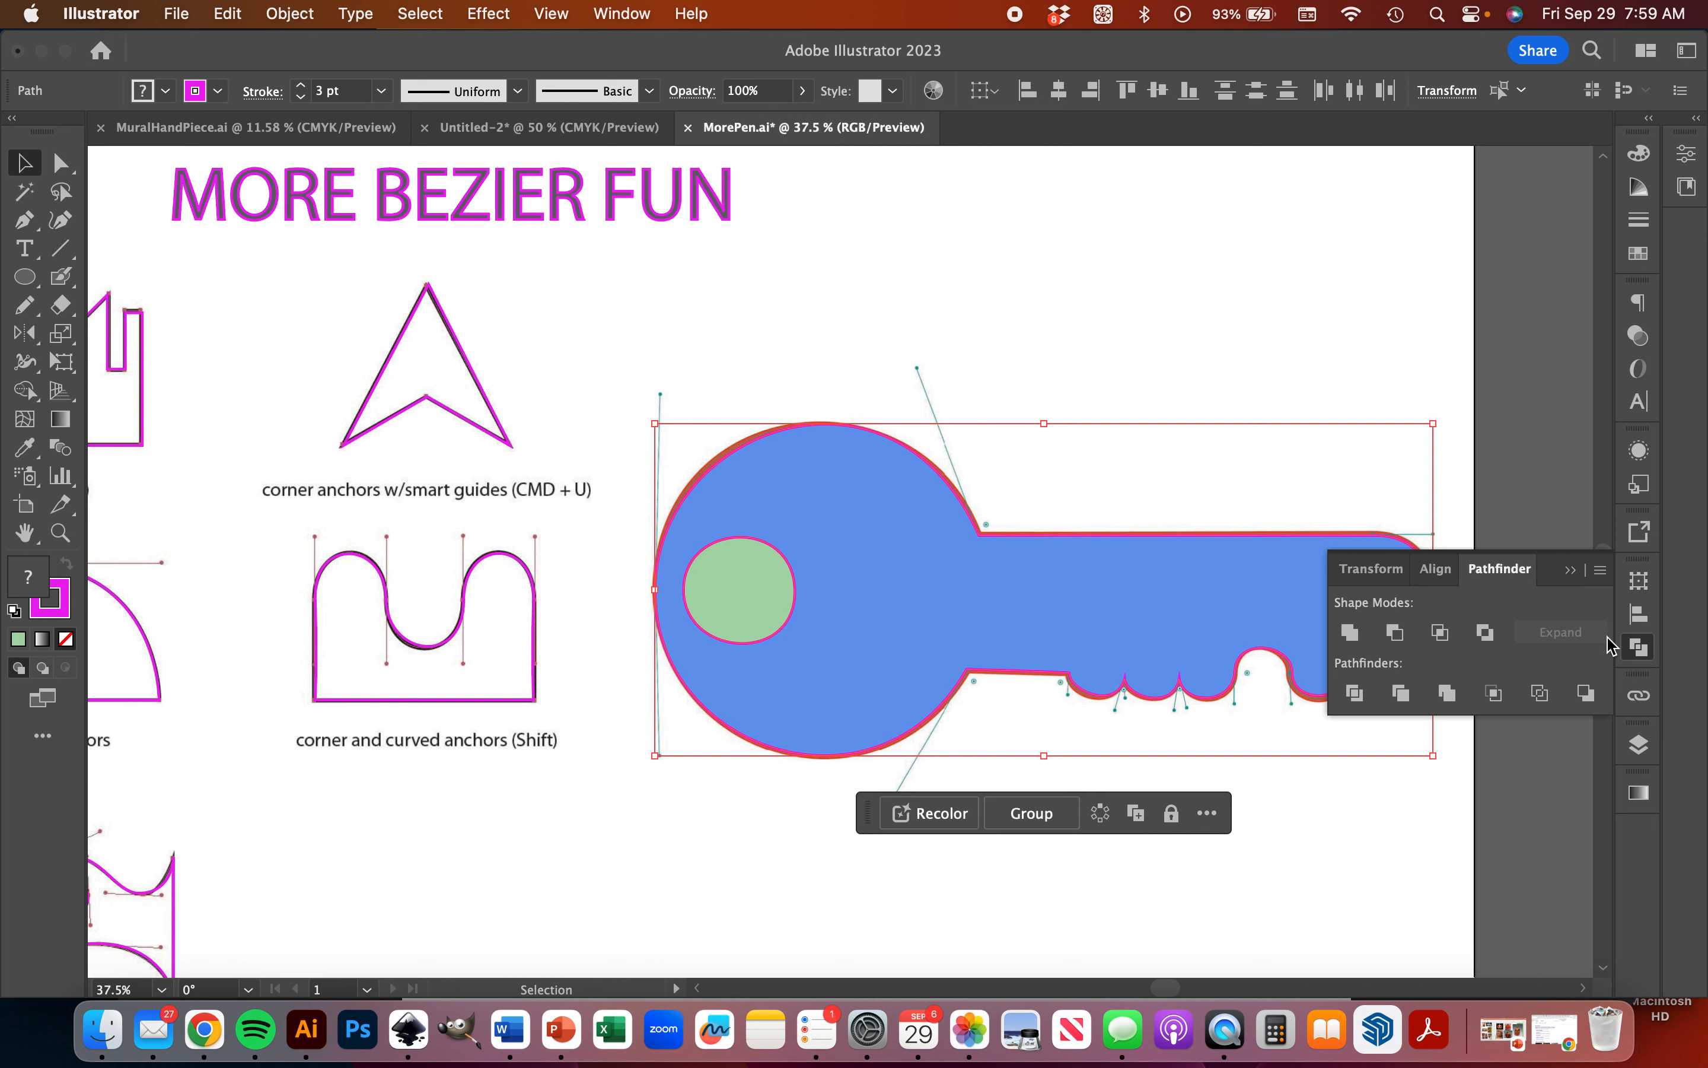
left_click(1487, 639)
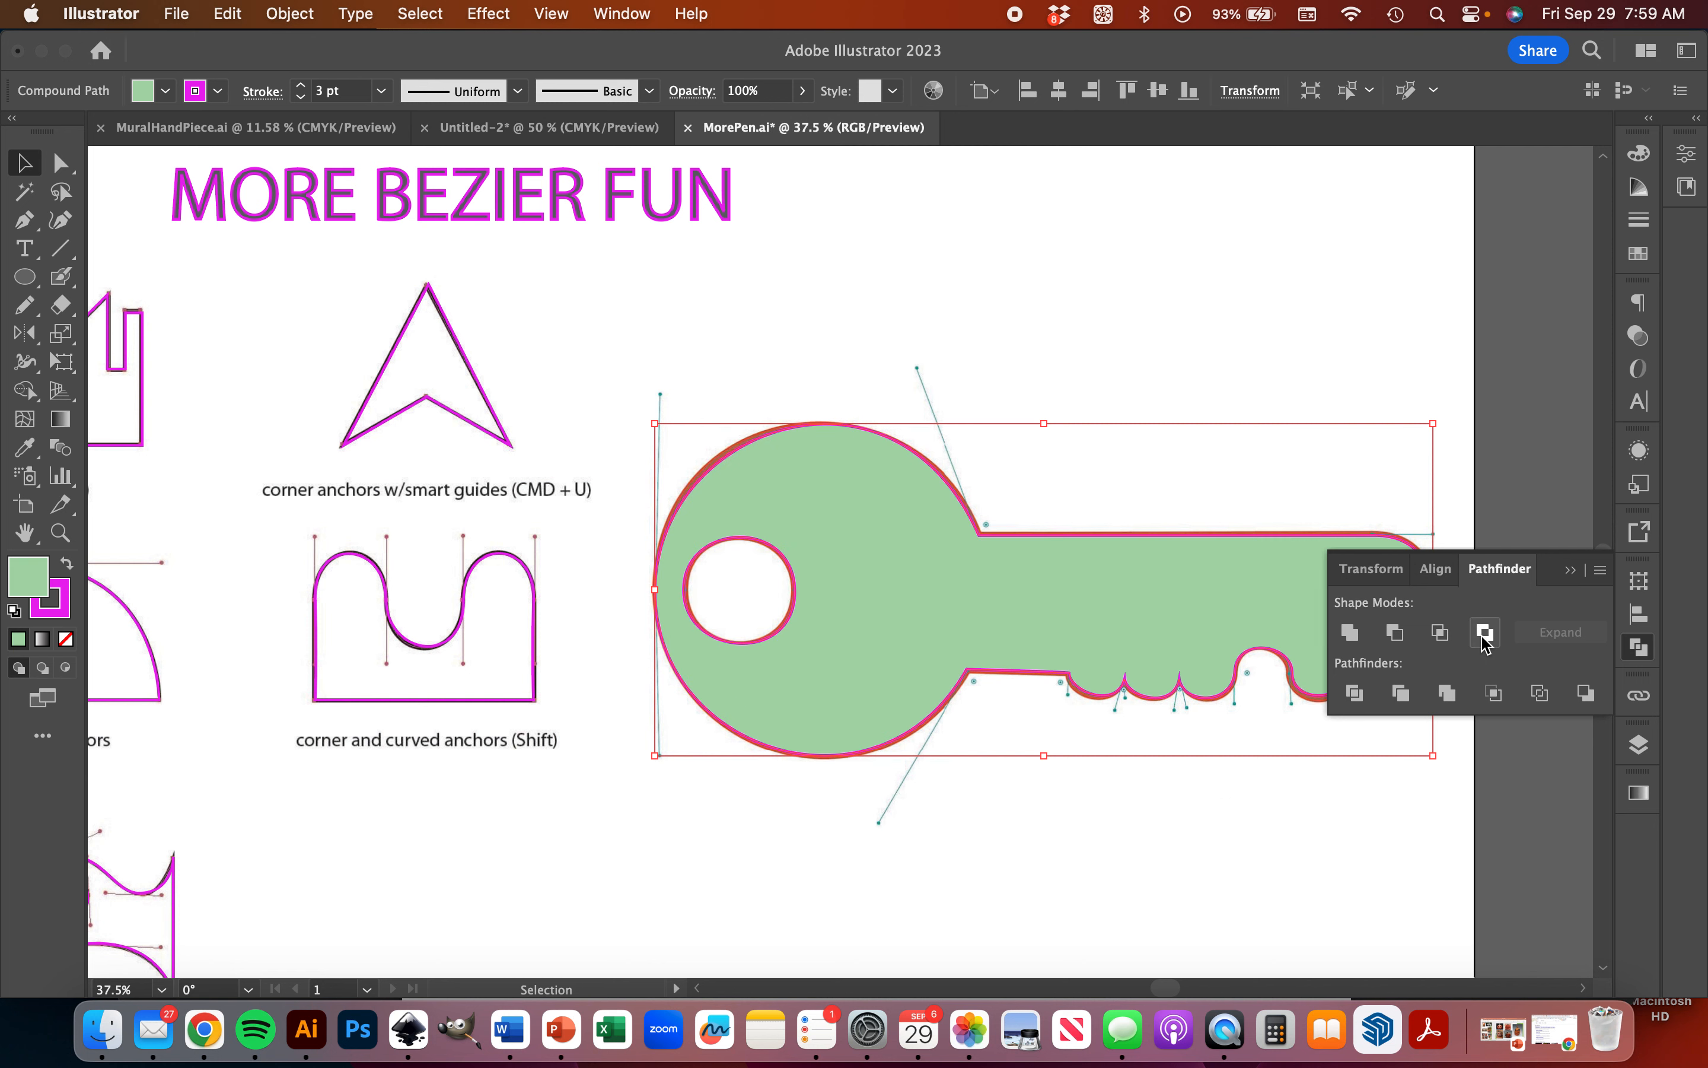
- Examine the key's cut-out hole up close, deselect the key, and review the whole artboard of traced shapes
scroll(933, 813, "up", 5)
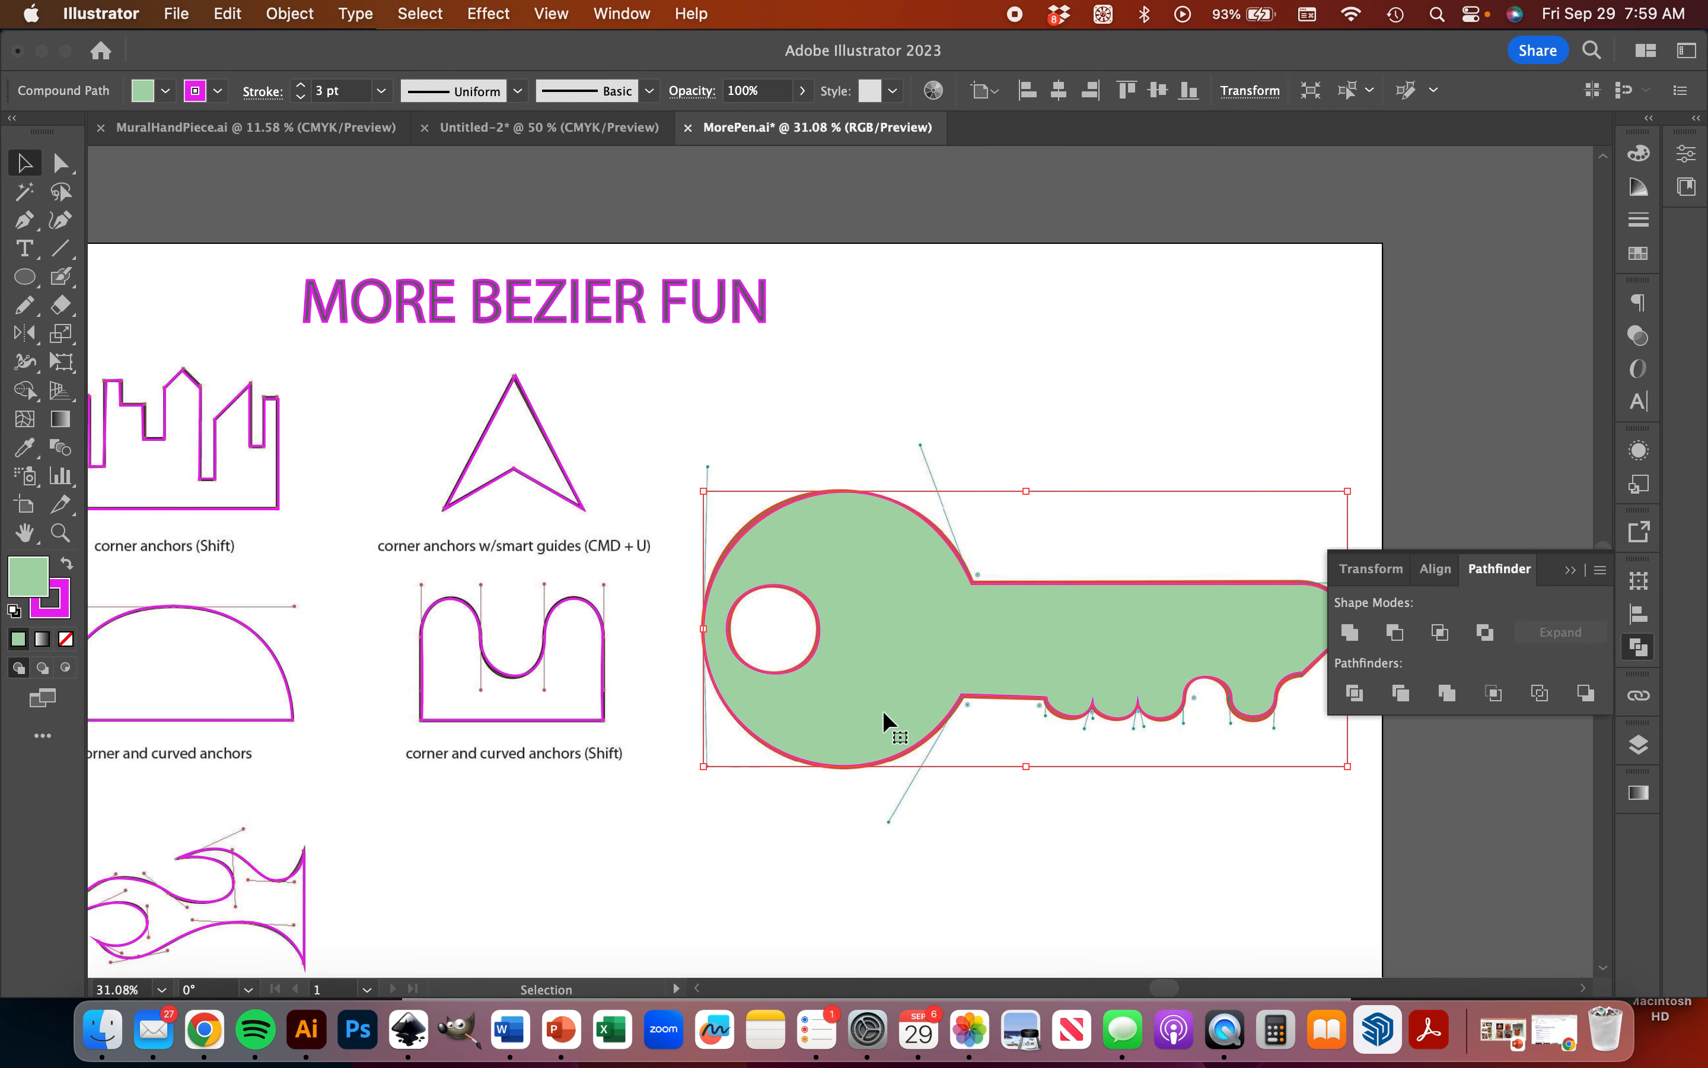
scroll(890, 705, "up", 2)
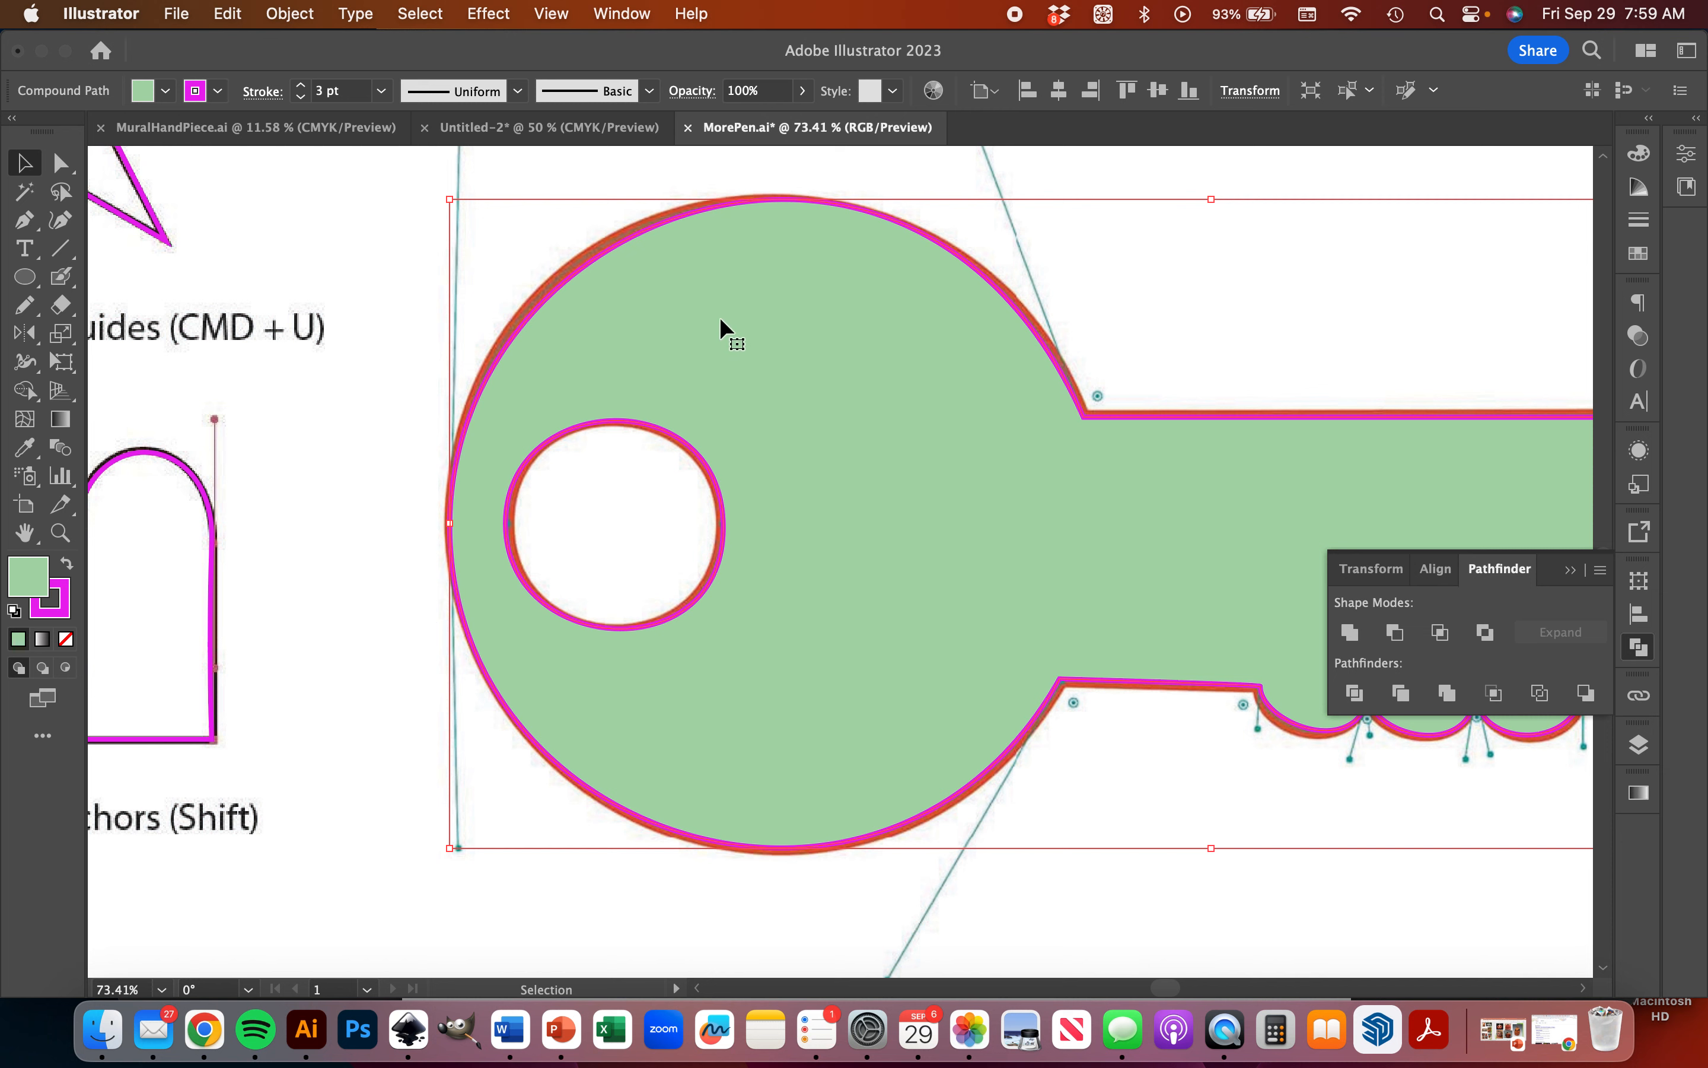
scroll(663, 568, "down", 3)
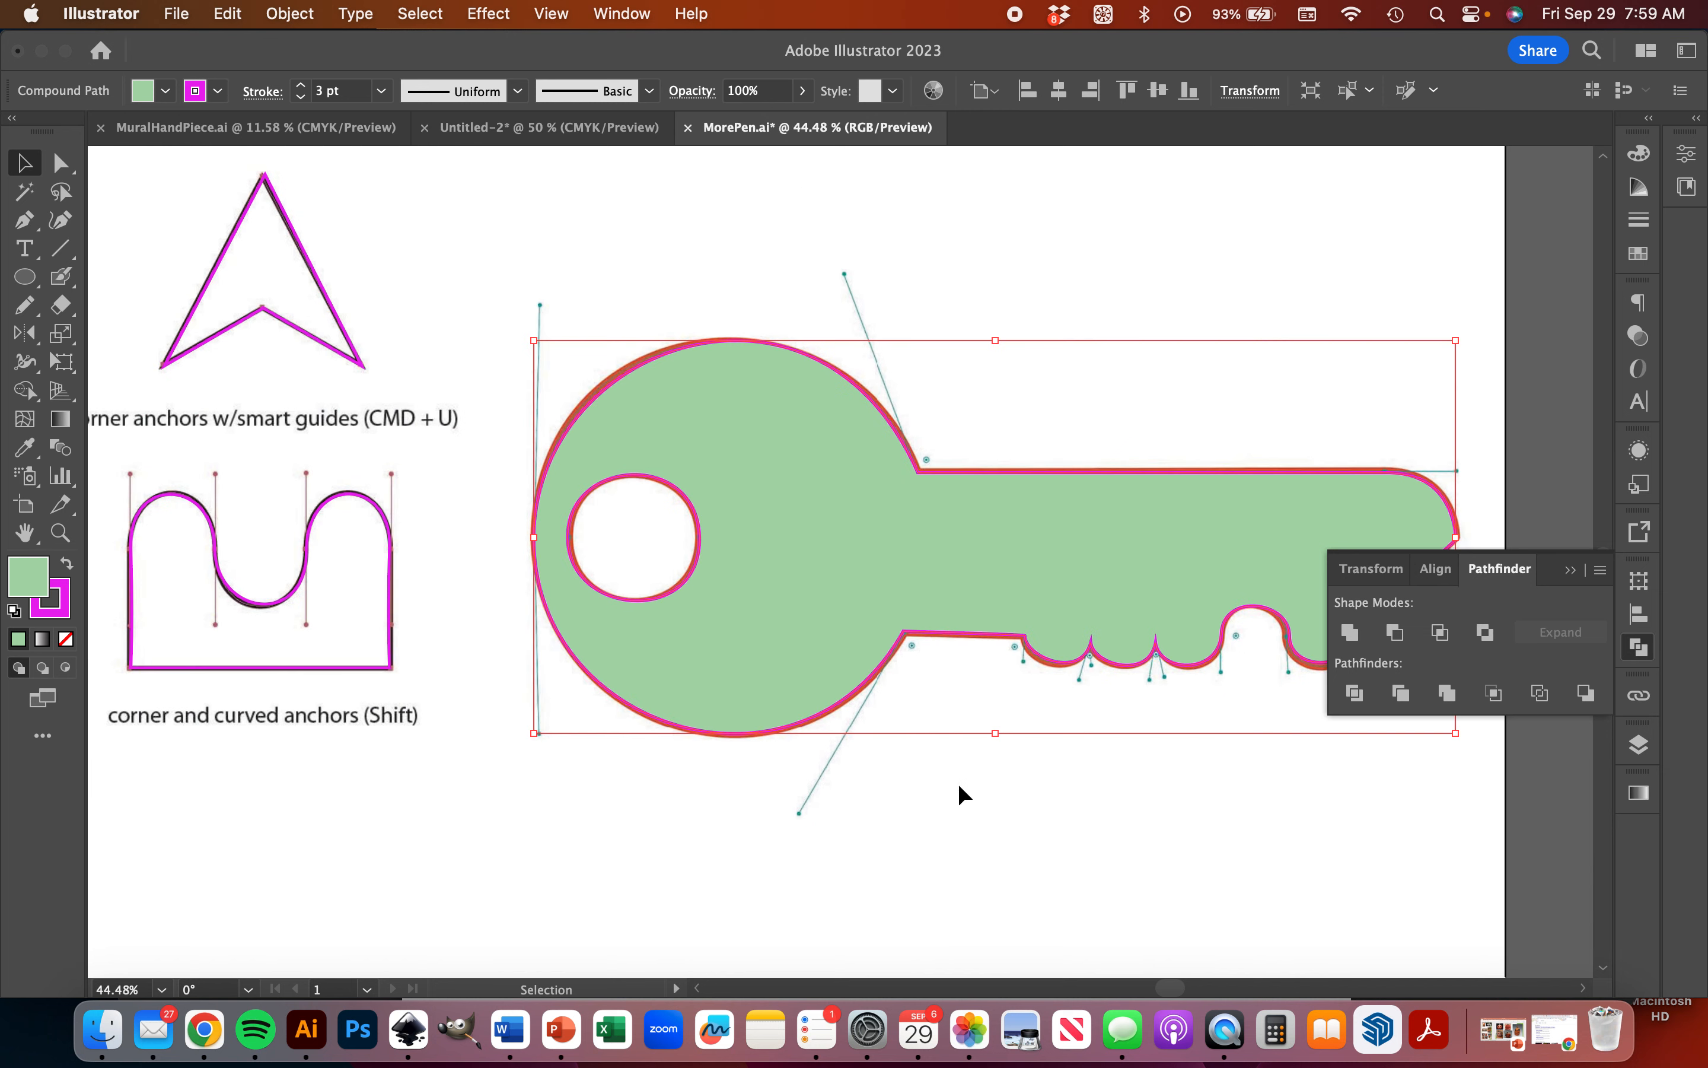
left_click(961, 793)
scroll(963, 794, "down", 3)
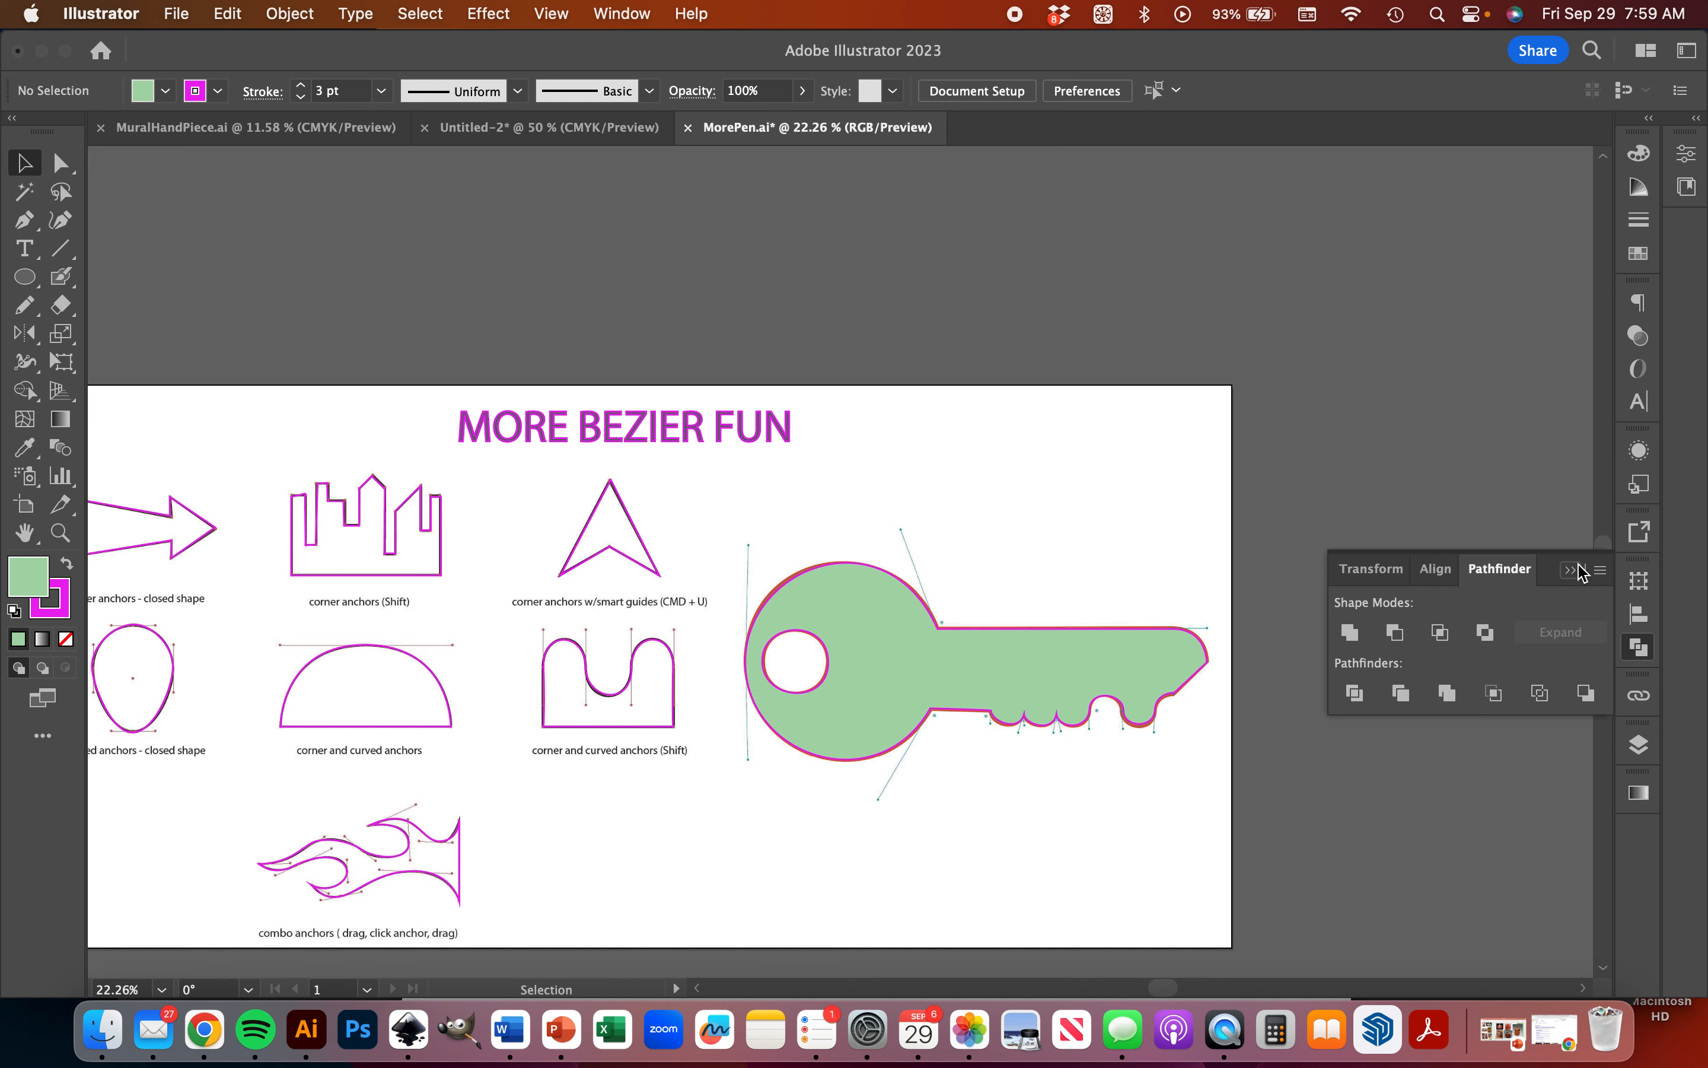
left_click(1639, 646)
scroll(931, 678, "left", 5)
scroll(930, 679, "down", 3)
scroll(1038, 741, "right", 3)
scroll(1038, 742, "up", 2)
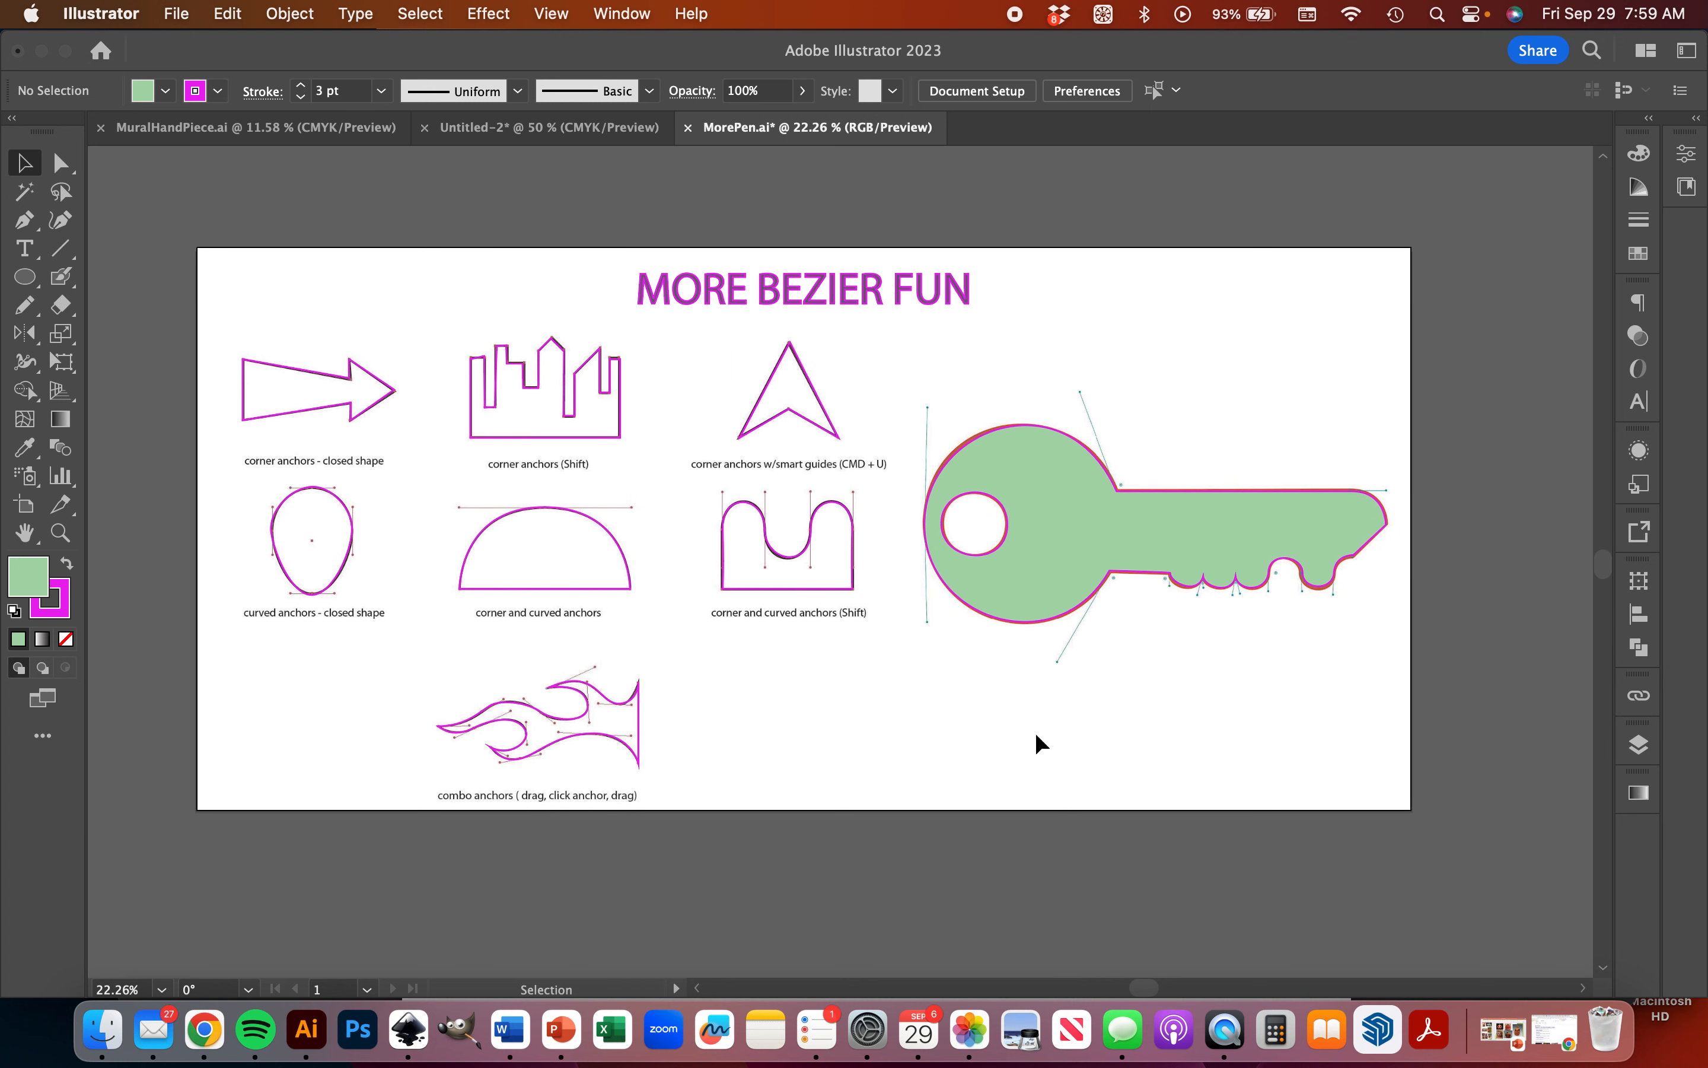
scroll(1037, 741, "left", 1)
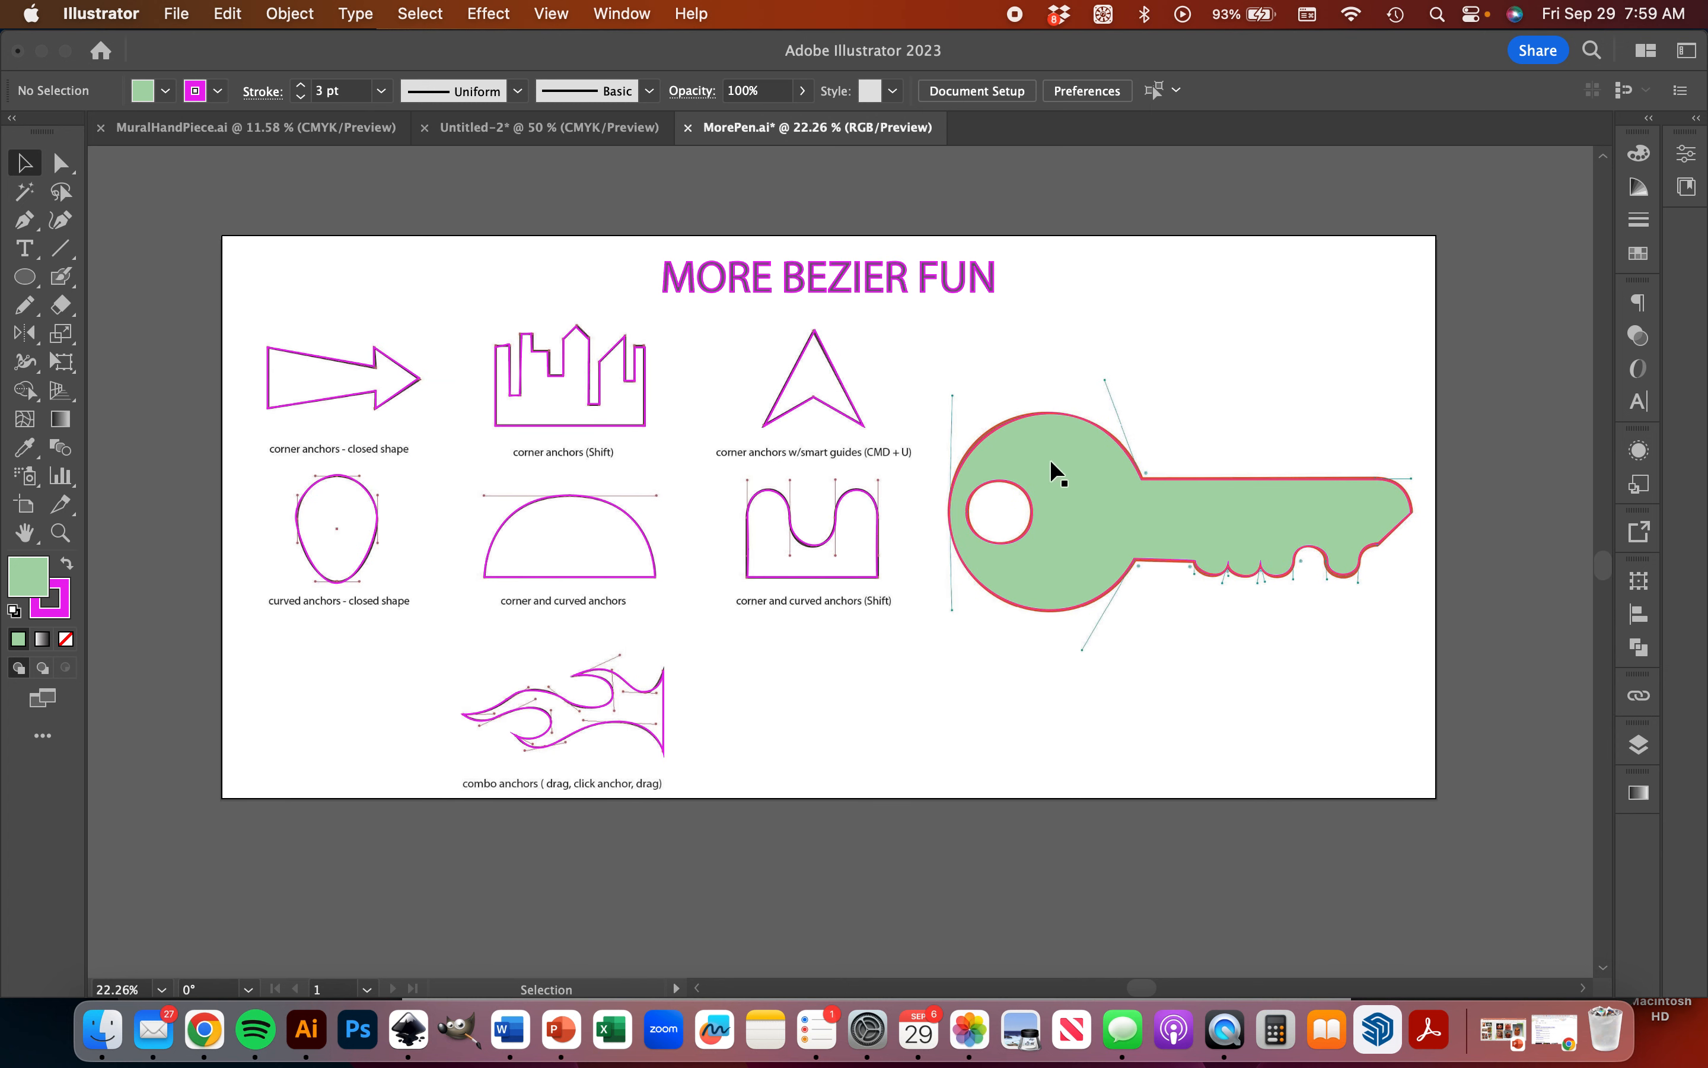